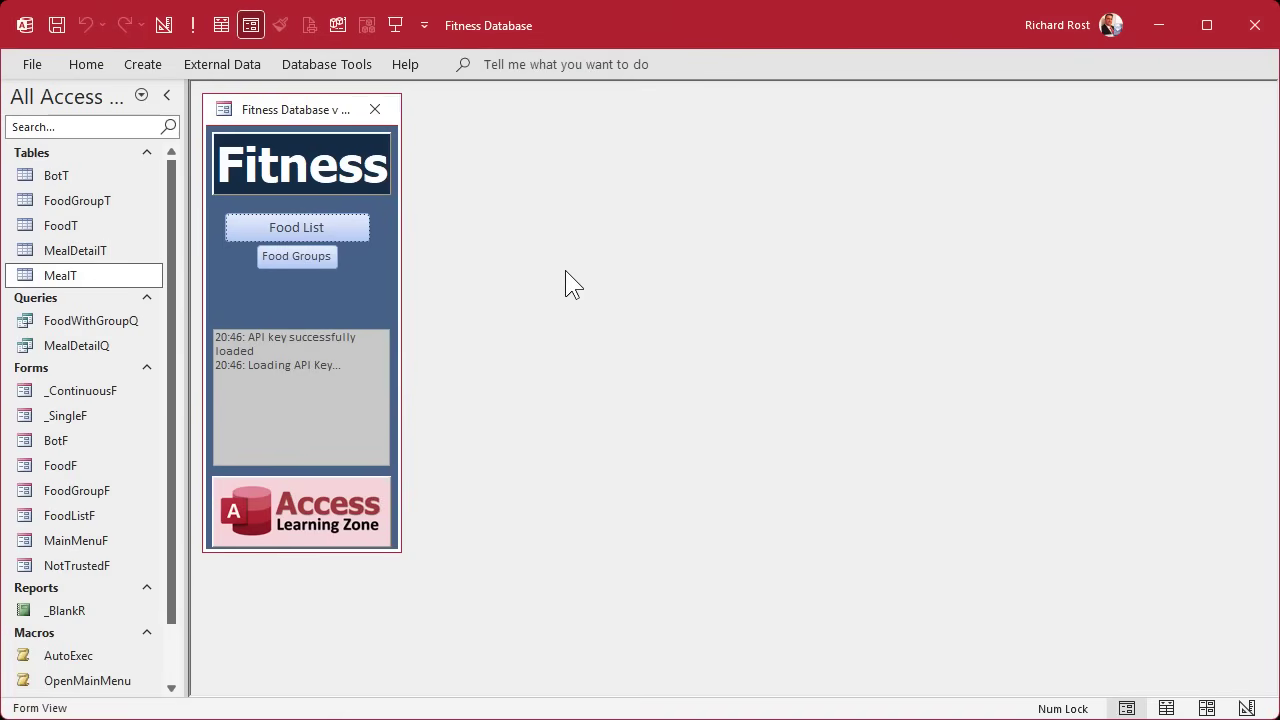
Review the MealT and MealDetailT tables and the MealDetailQ query totals, then close them.
double_click(79, 275)
click(78, 250)
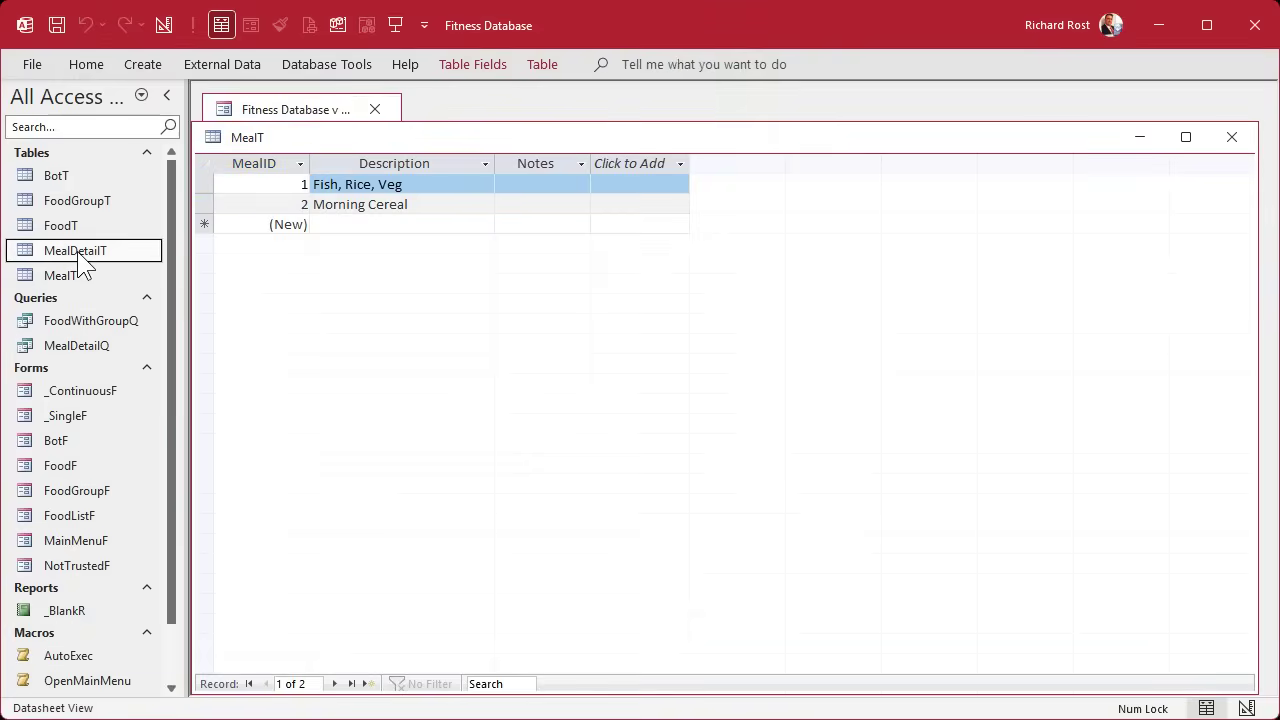
double_click(78, 250)
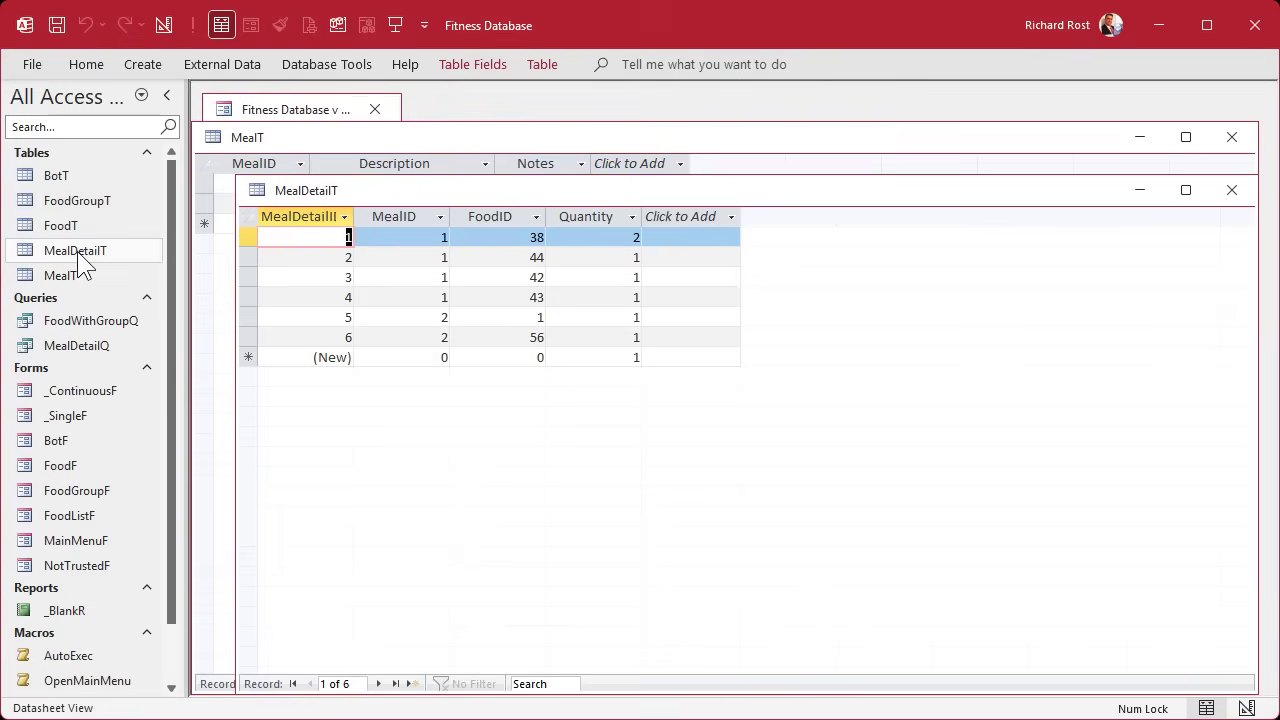
double_click(101, 349)
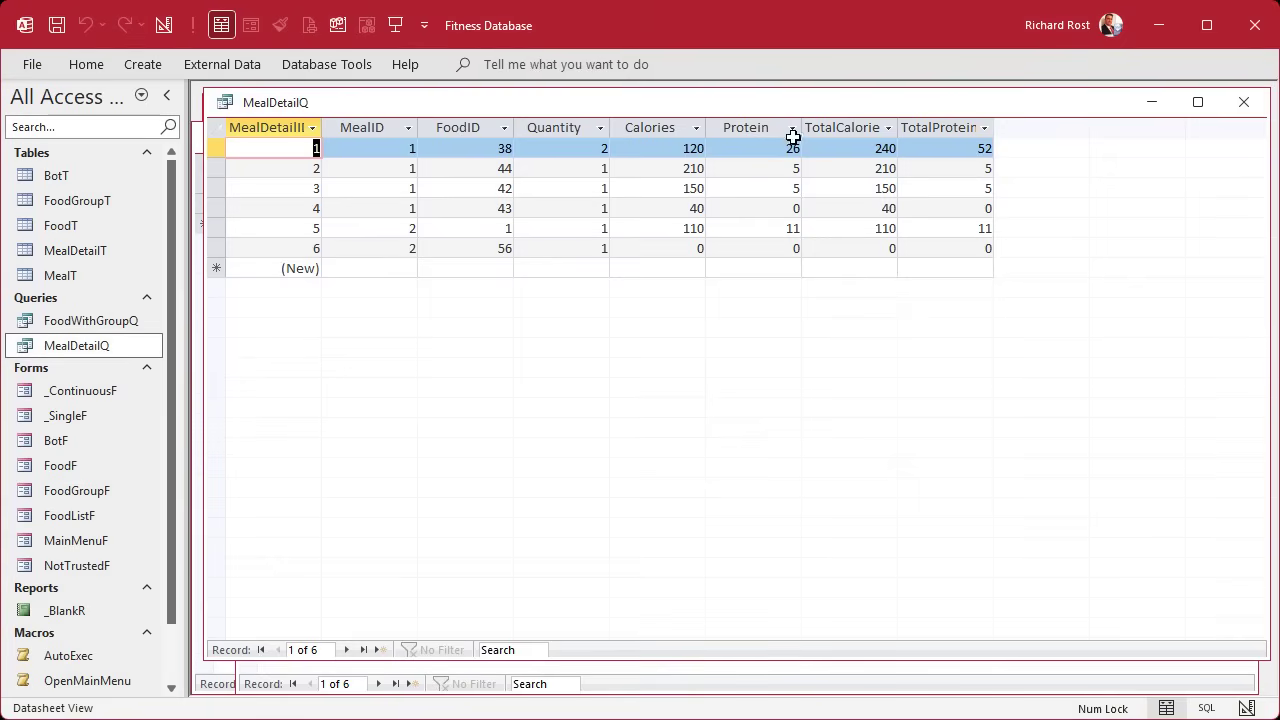
drag(838, 127, 926, 135)
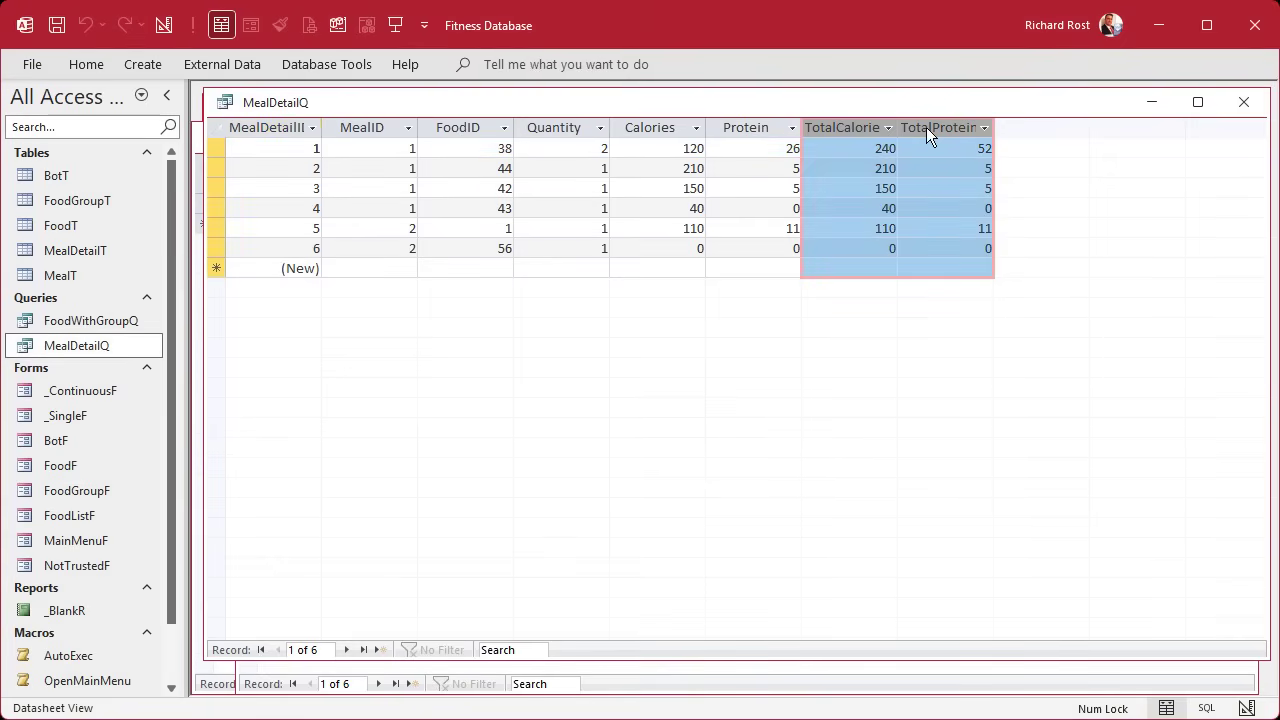
click(1243, 102)
click(1232, 191)
click(1234, 140)
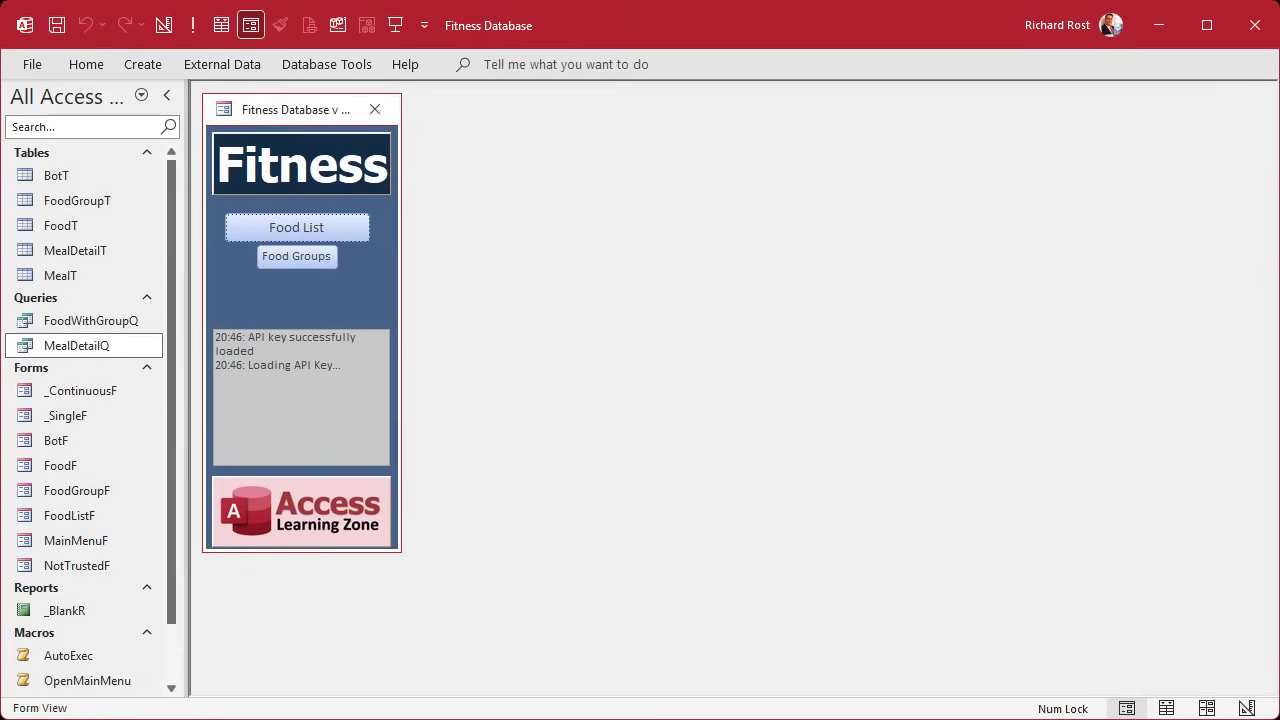
Copy the _ContinuousF template form and paste it as MealDetailF.
click(88, 391)
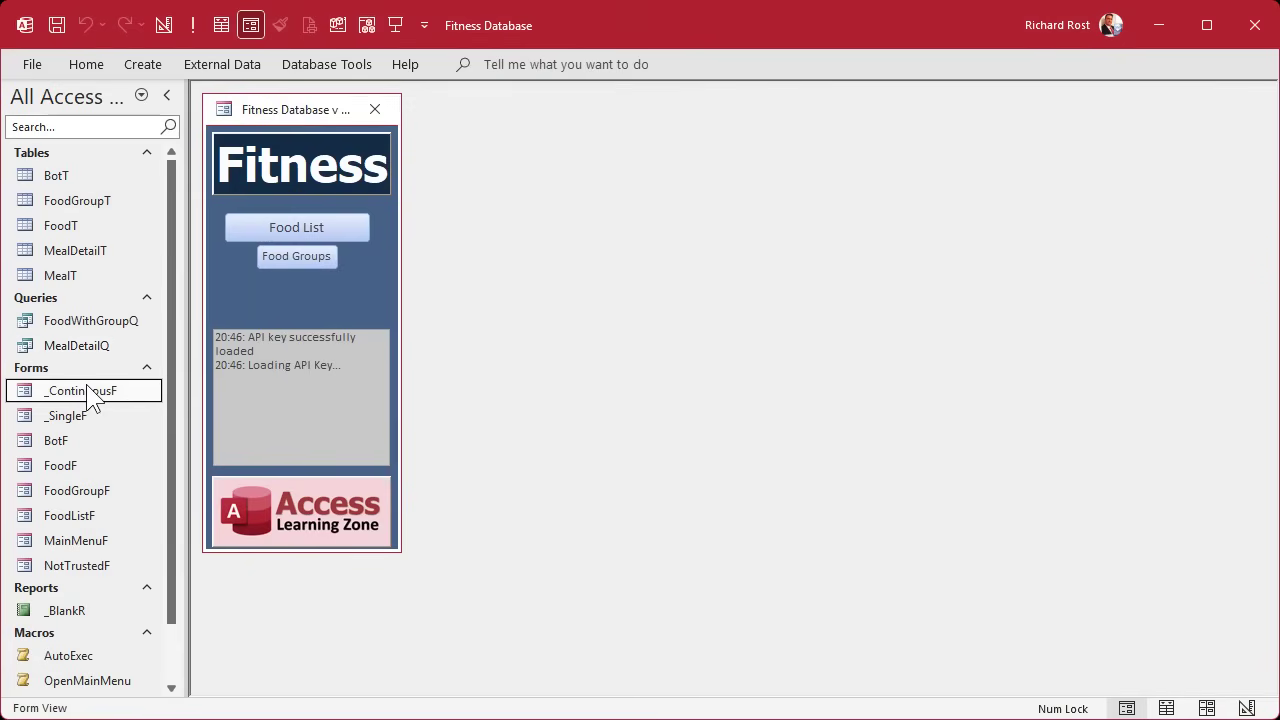
key(ctrl+c)
key(ctrl+v)
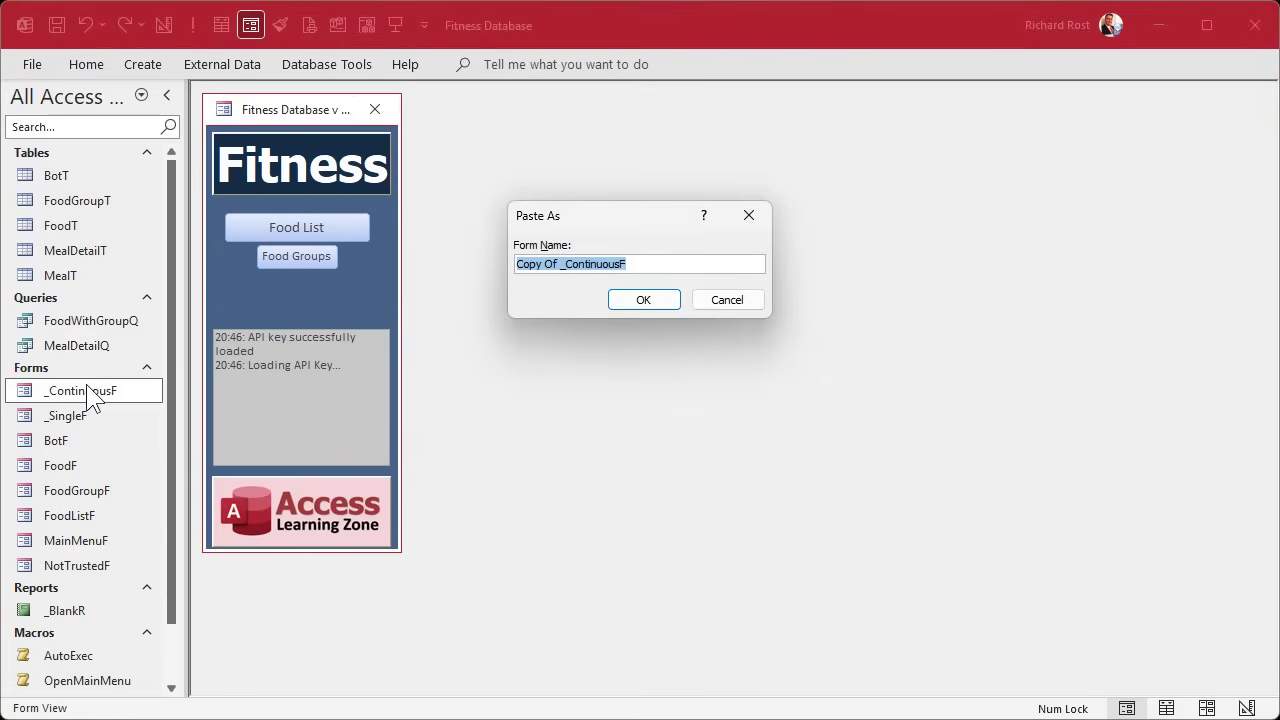
text(MealDetailF)
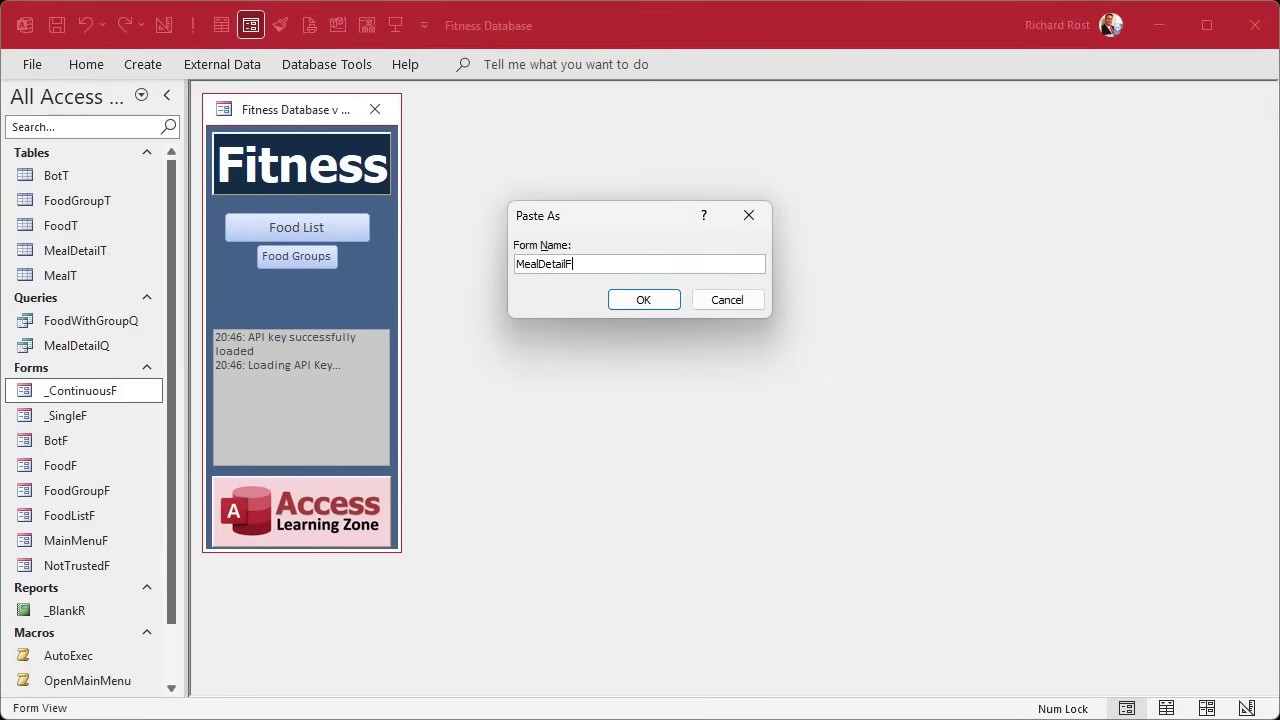
key(Return)
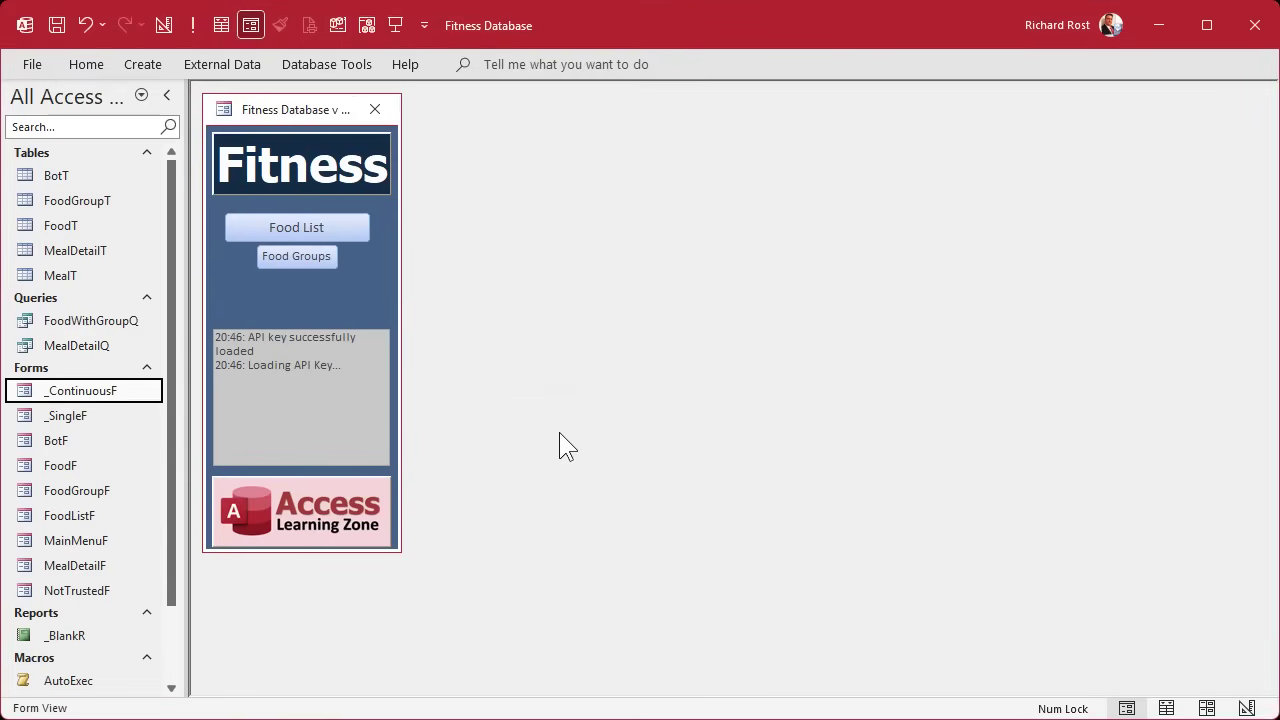
Open MealDetailF in Design View and enlarge its window.
click(86, 567)
right_click(88, 569)
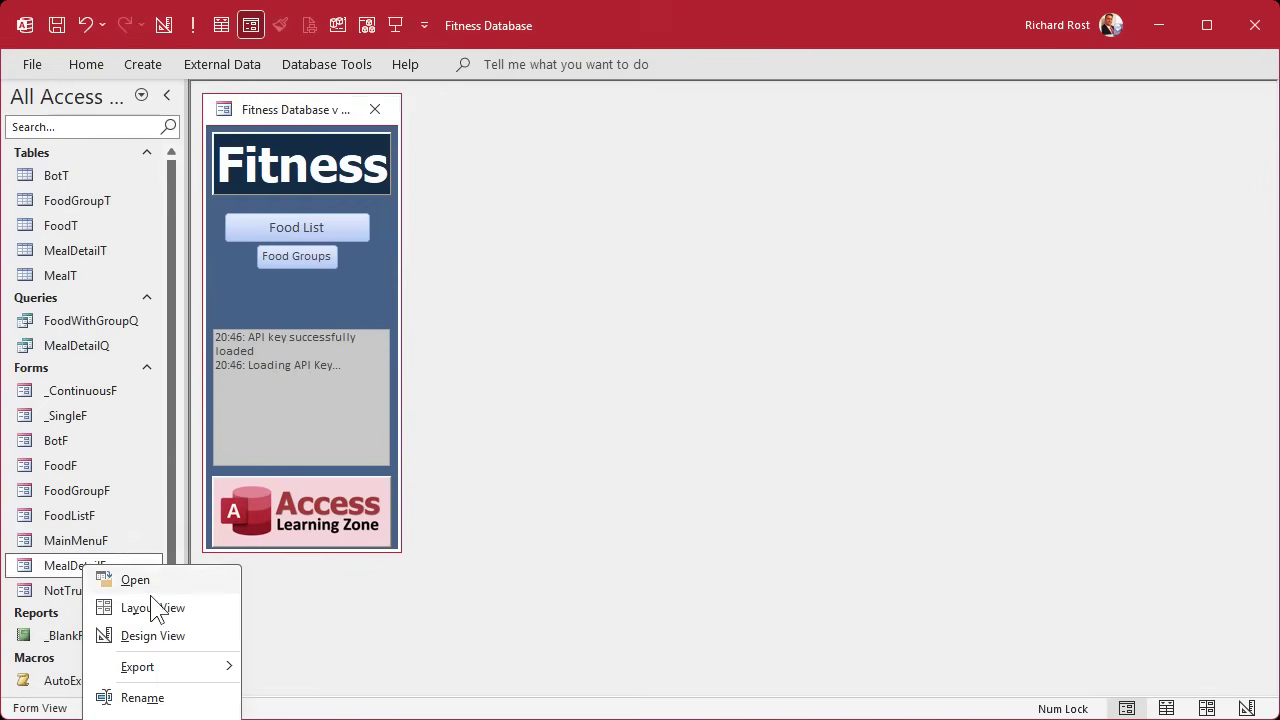
click(125, 632)
drag(500, 157, 616, 185)
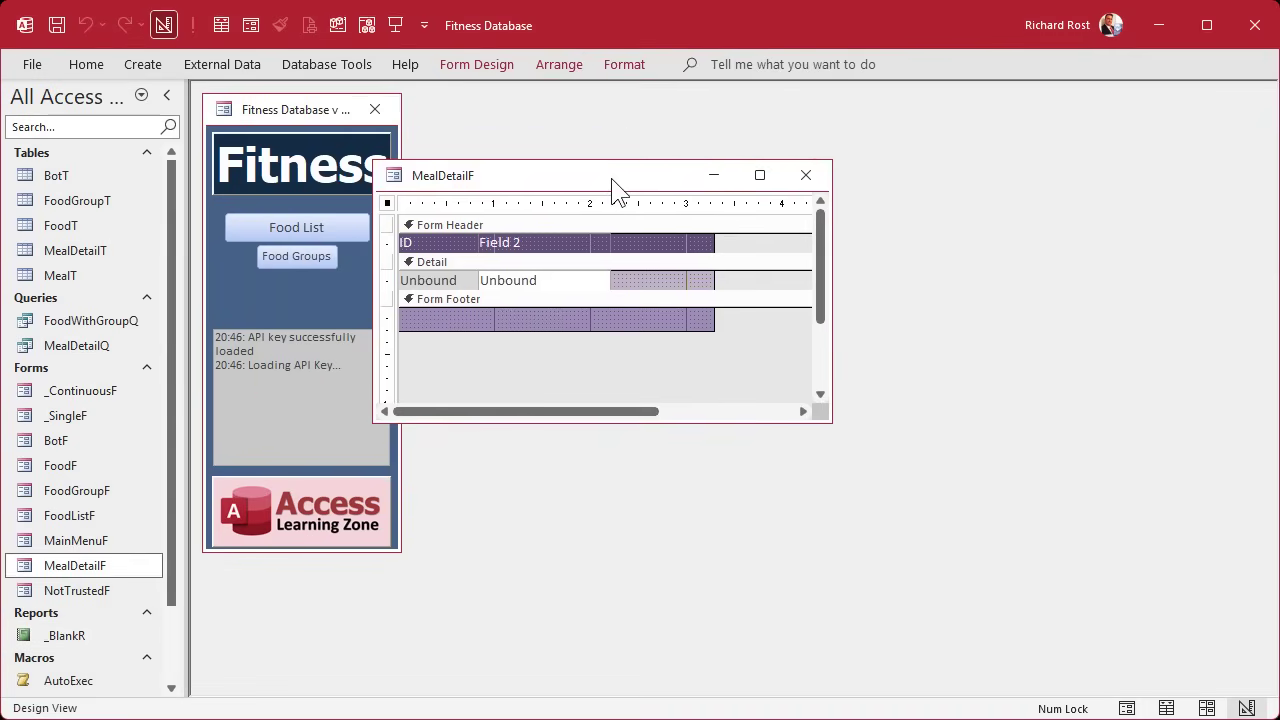
drag(823, 419, 1012, 494)
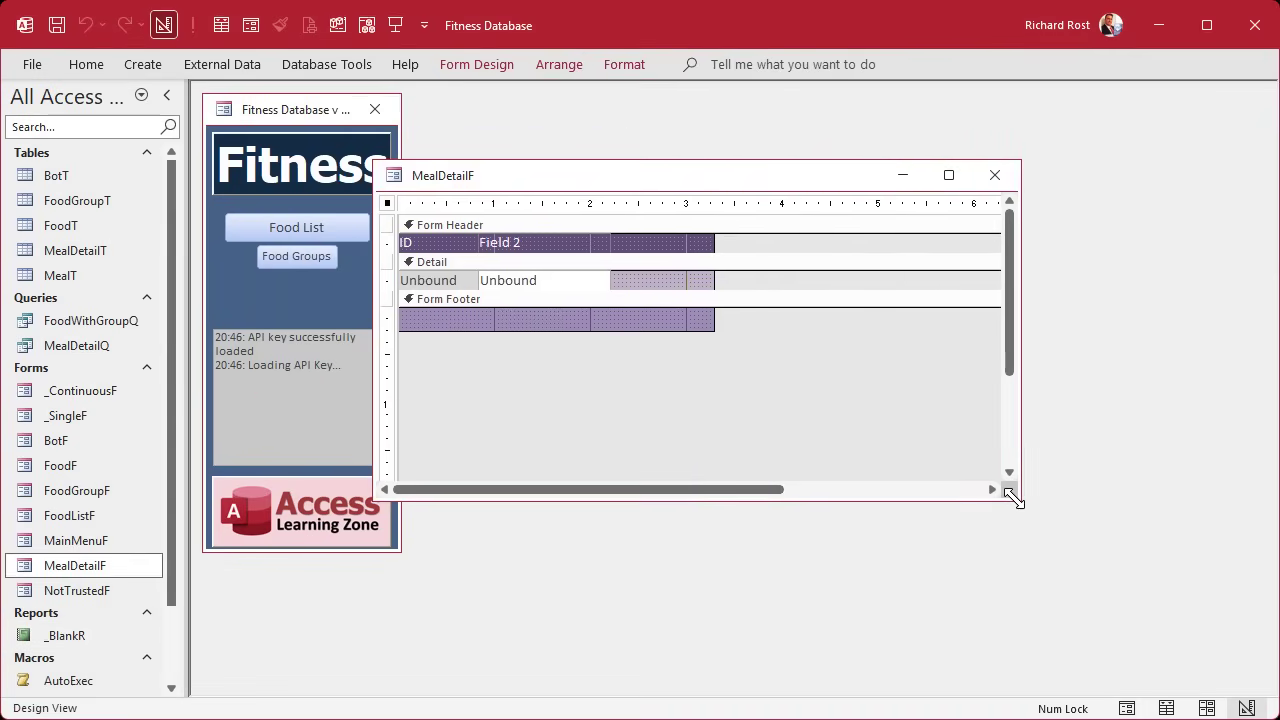
Fill the form header, footer and detail sections with dark blue.
click(621, 222)
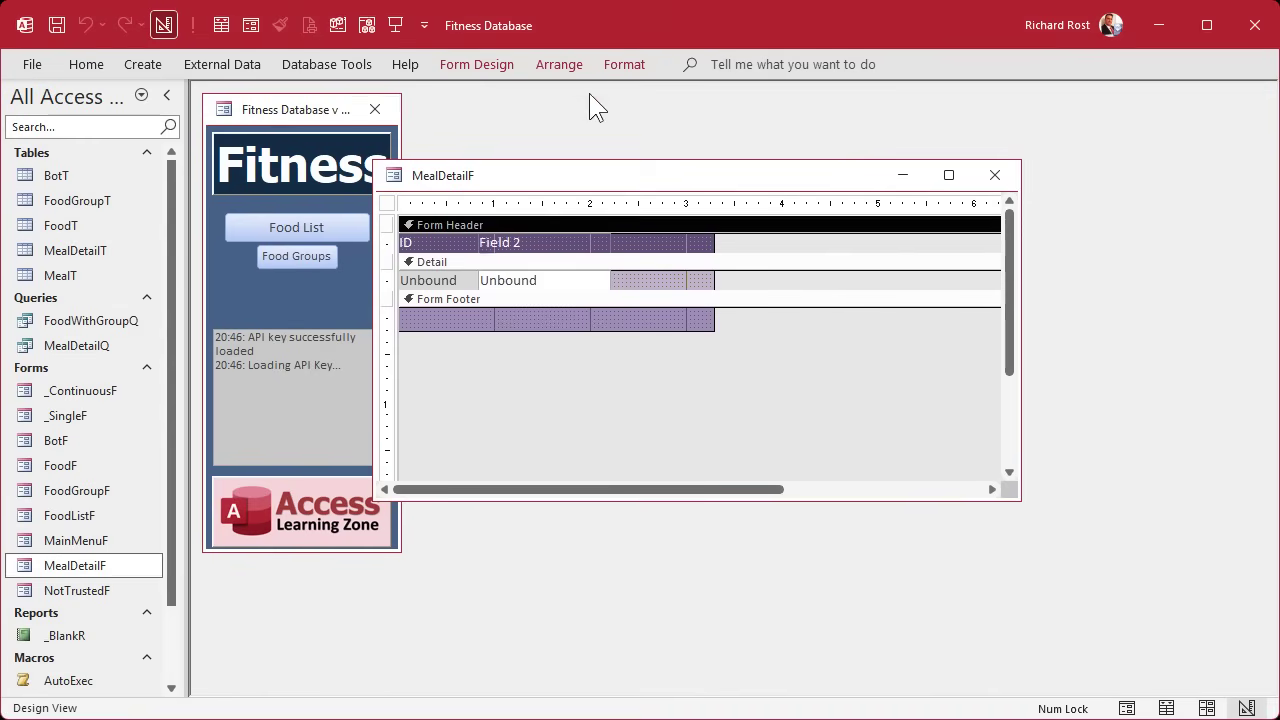
click(625, 64)
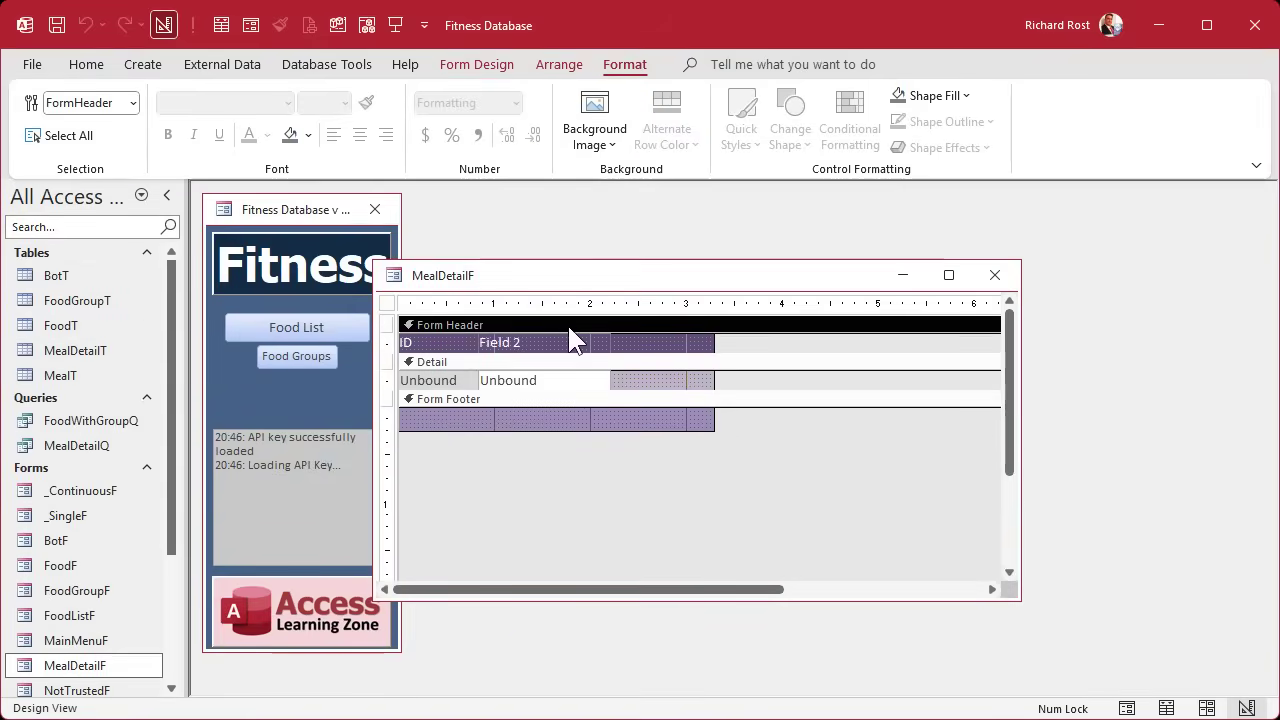
click(308, 135)
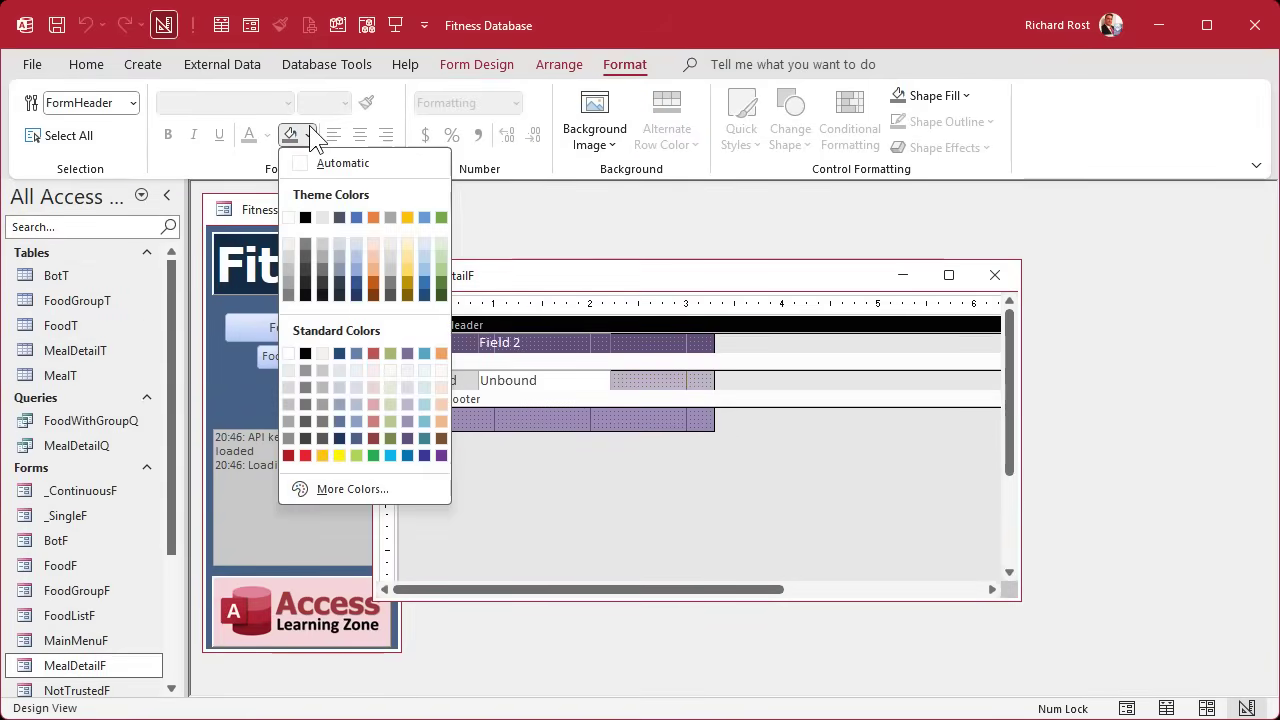
click(424, 455)
click(560, 398)
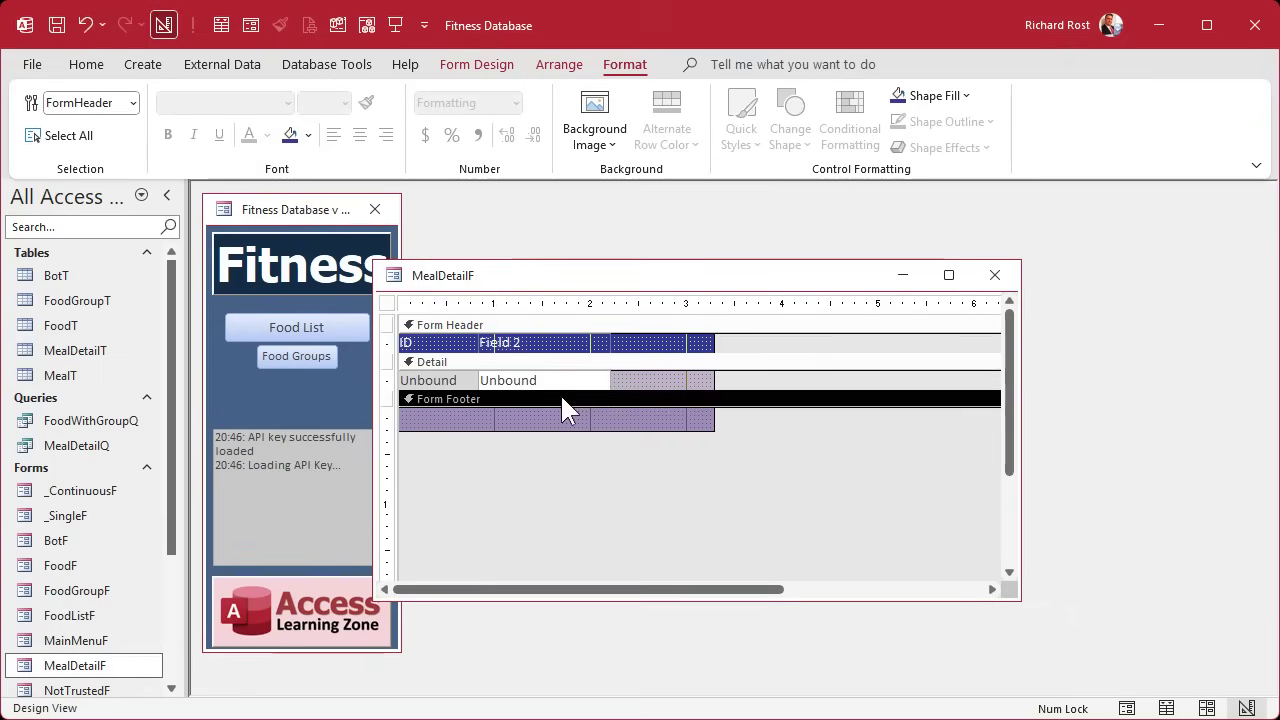
click(290, 135)
click(640, 362)
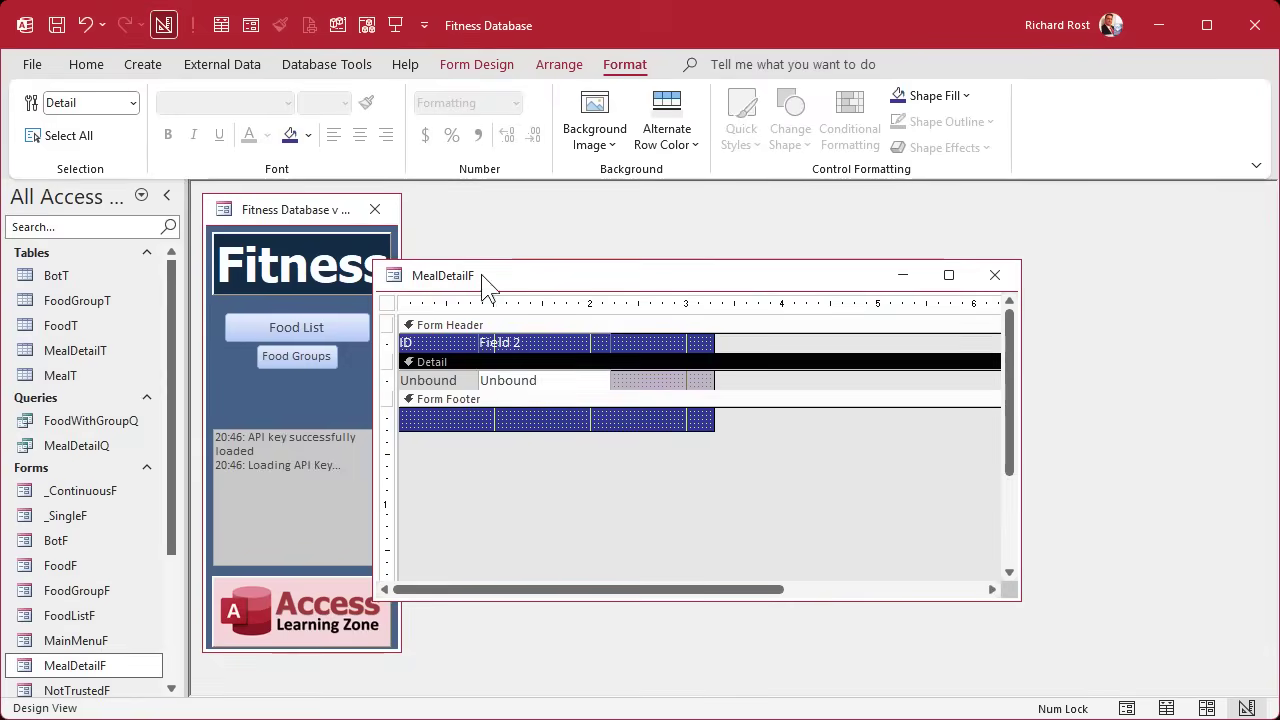
click(289, 137)
Lighten the detail section's fill to custom blue RGB 67, 76, 197 (#434CC5).
click(307, 134)
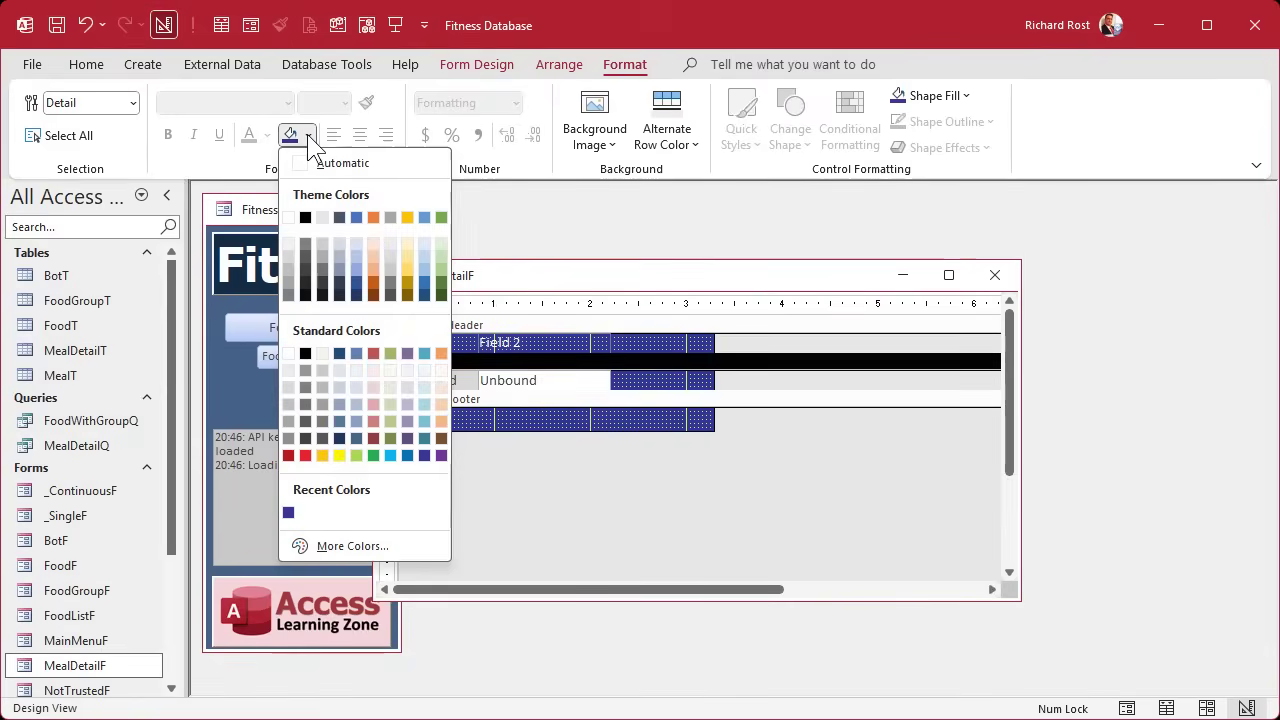
click(379, 548)
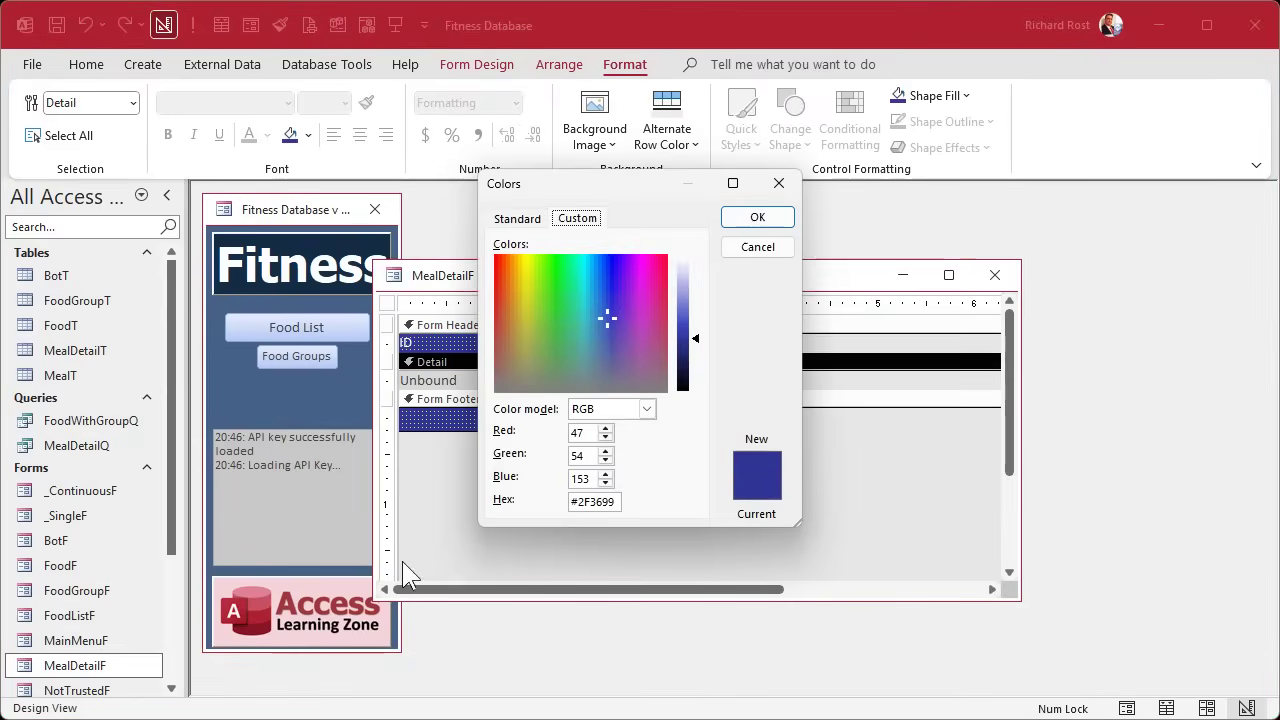
drag(695, 342, 697, 322)
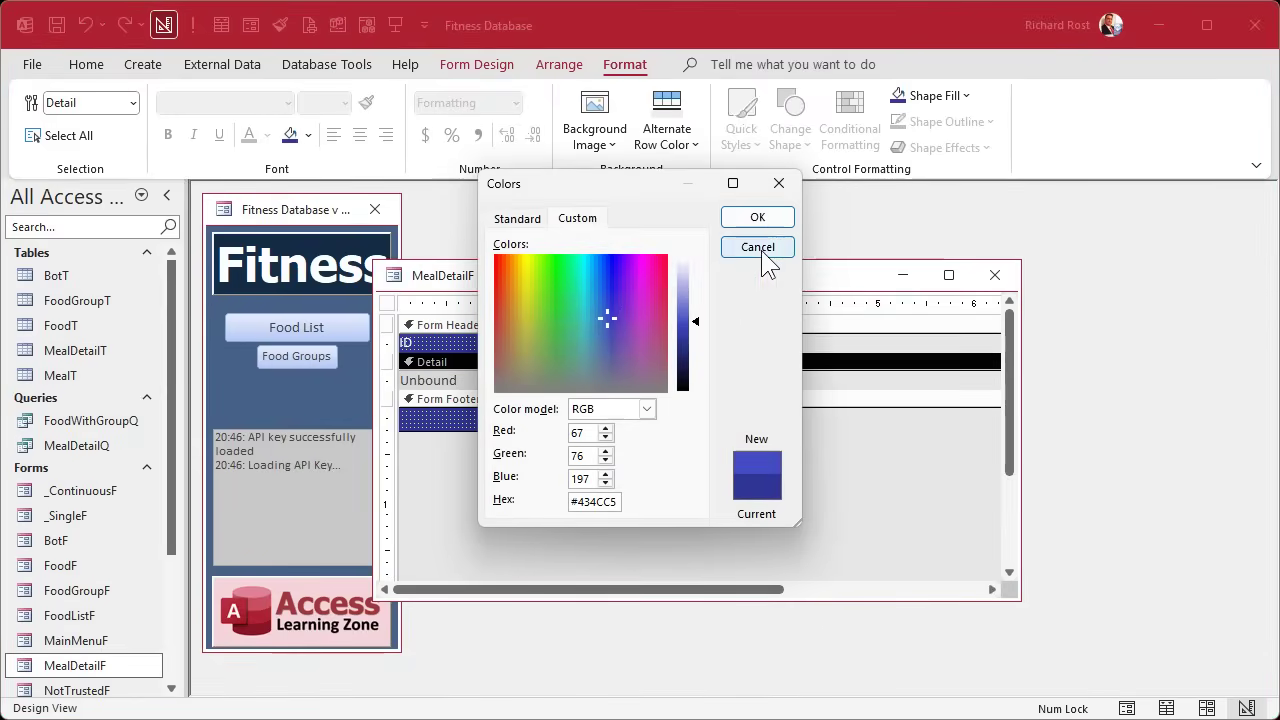
click(757, 218)
click(757, 450)
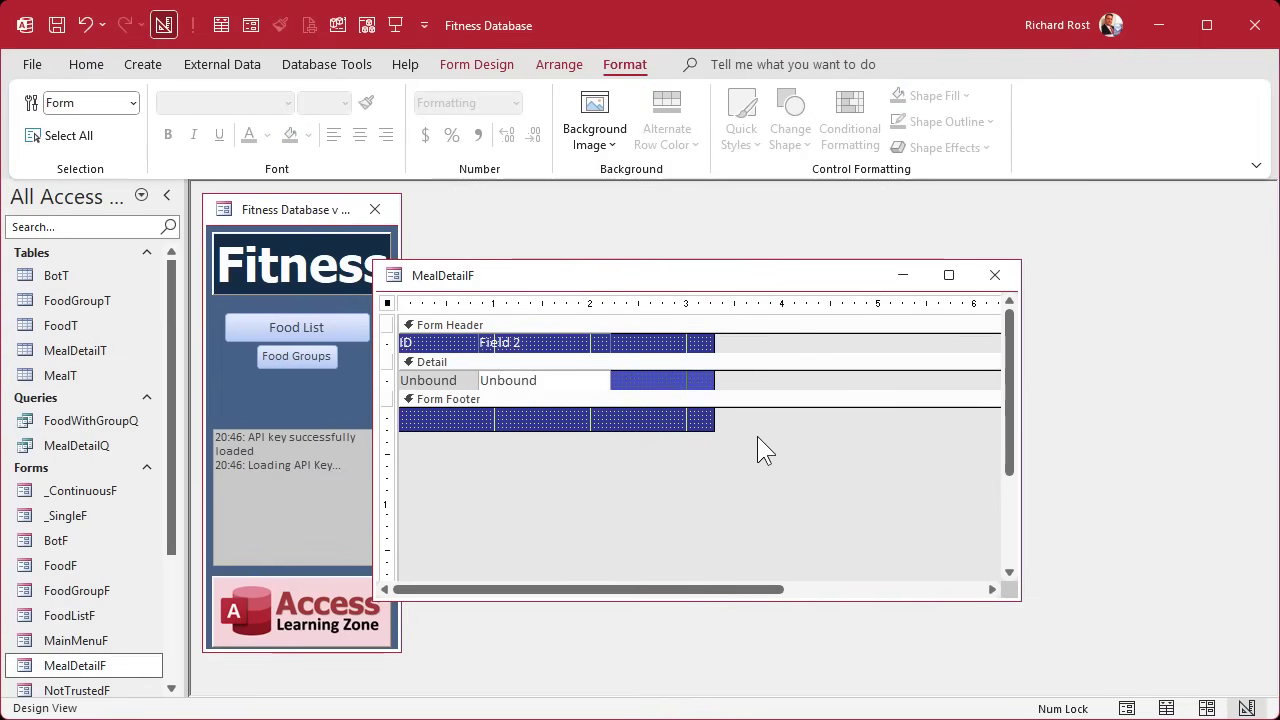
Set the form's record source to the MealDetailQ query.
double_click(388, 302)
click(1003, 295)
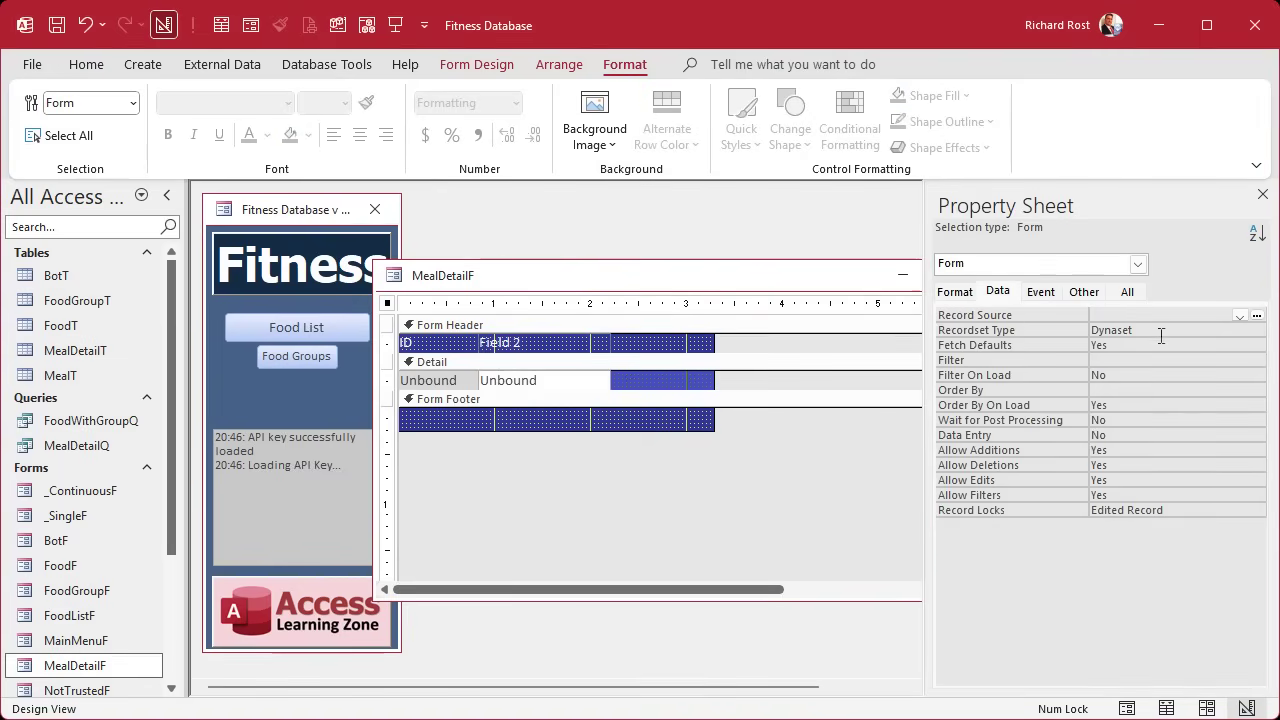
click(1240, 316)
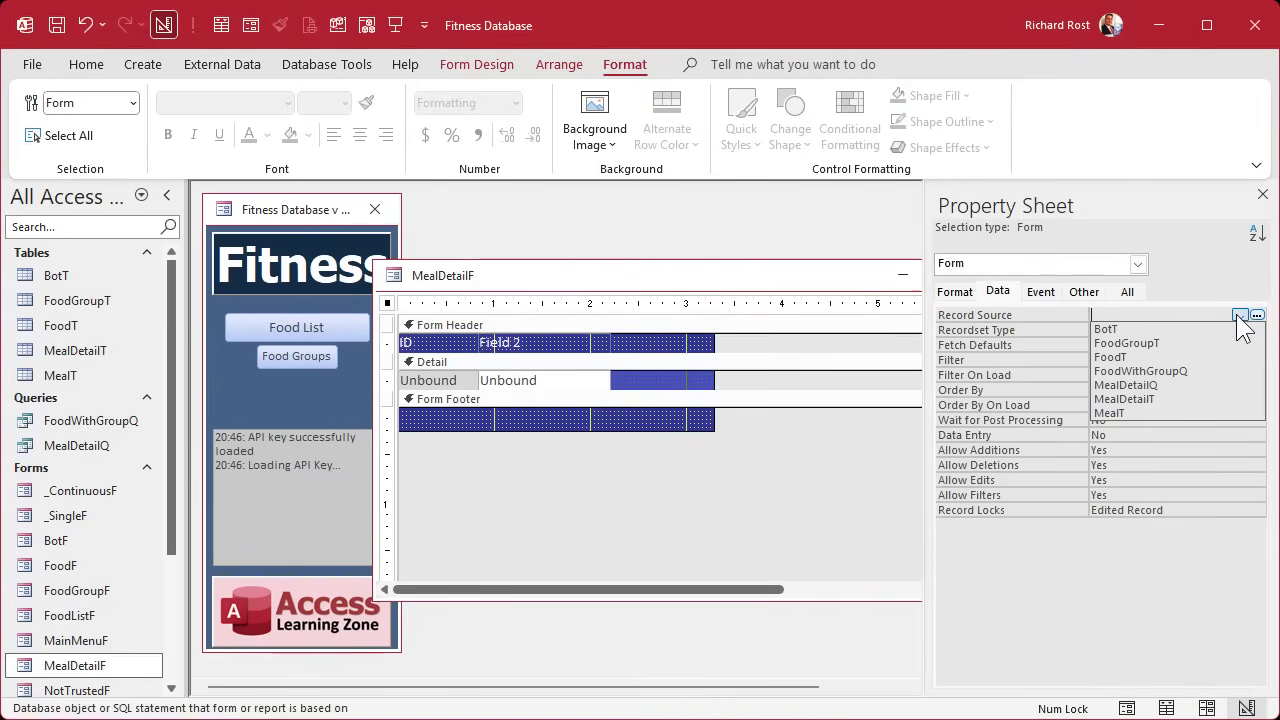
click(1176, 386)
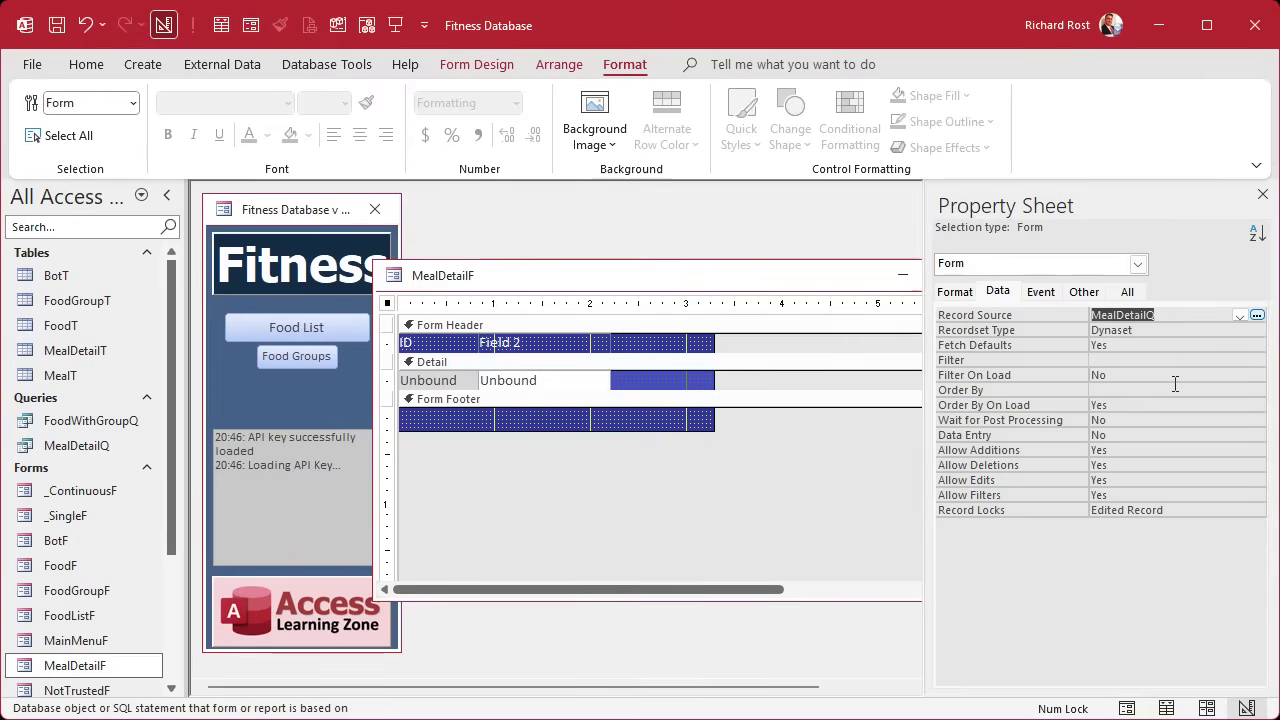
Replace the detail section's unbound text box with a freshly pasted one.
click(452, 379)
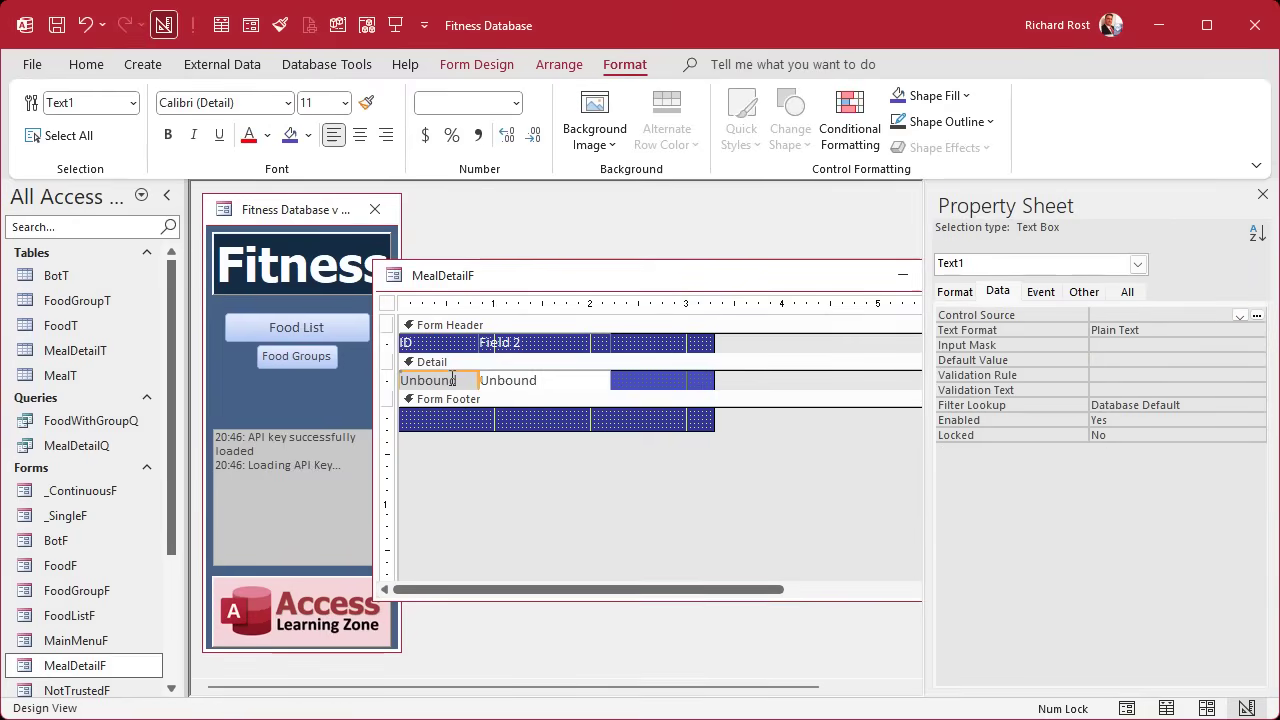
key(Delete)
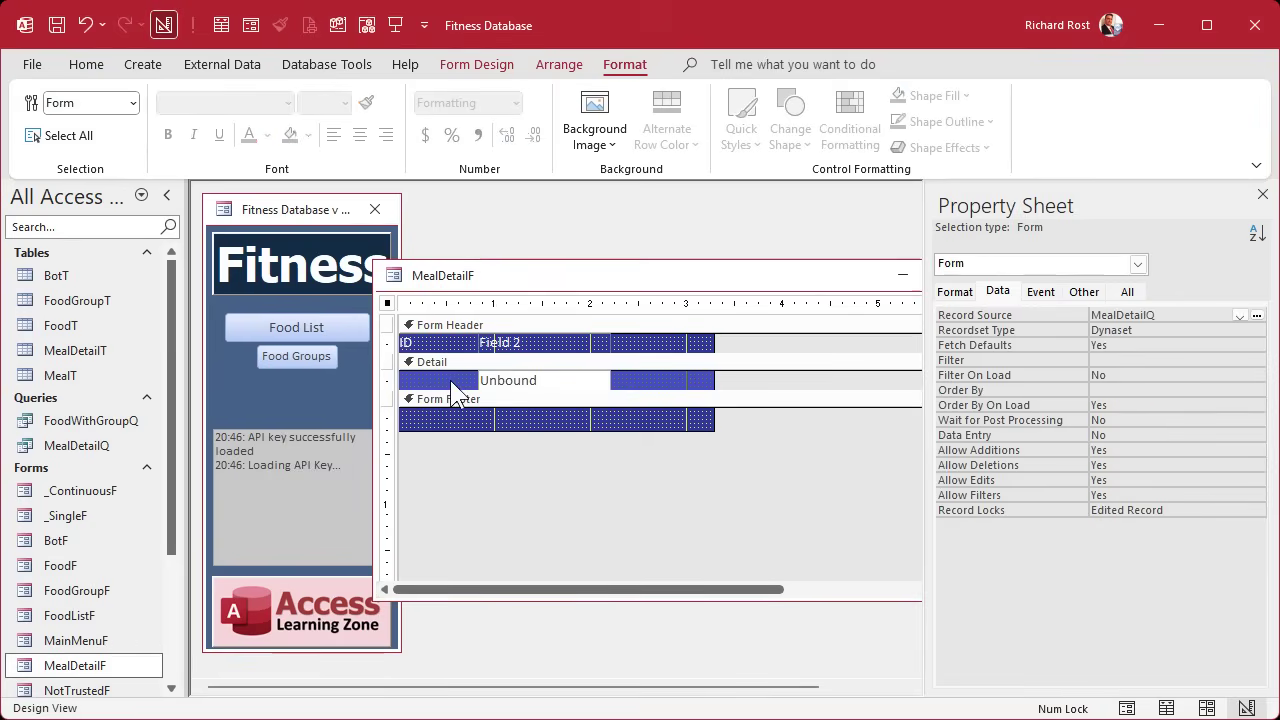
key(ctrl+v)
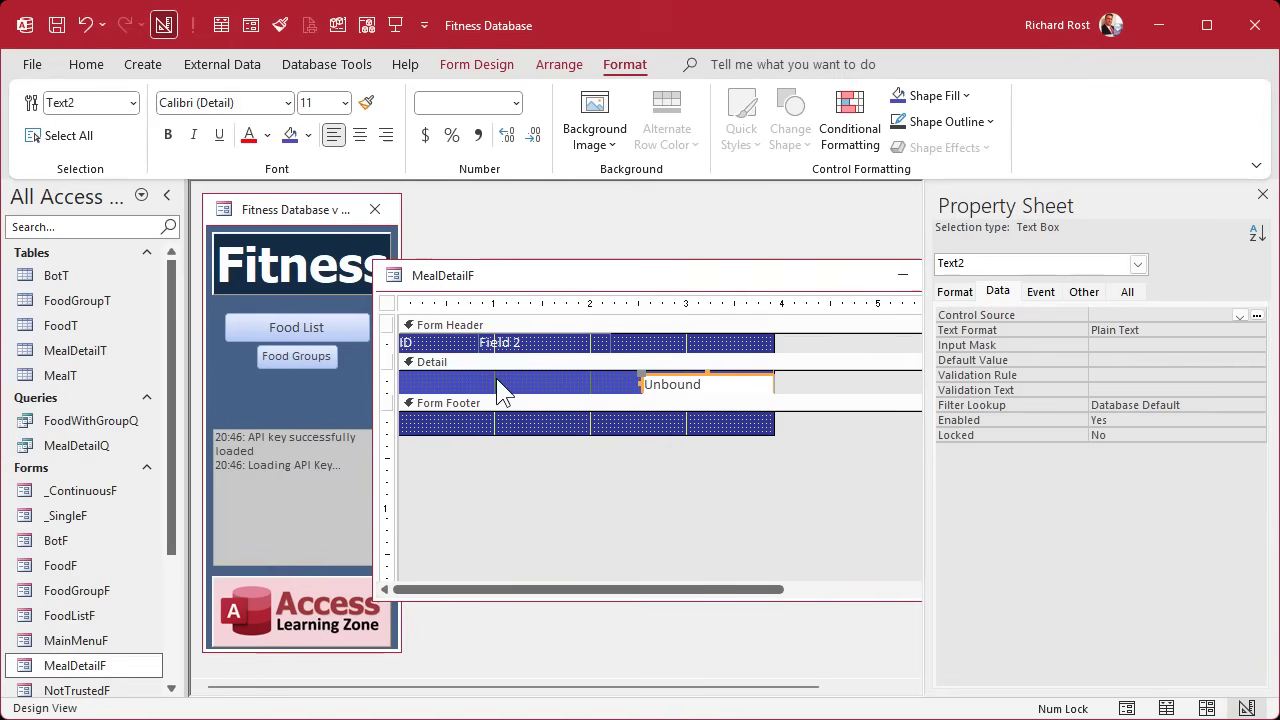
Close the Food List and Food windows and return to the MealDetailF design.
click(330, 330)
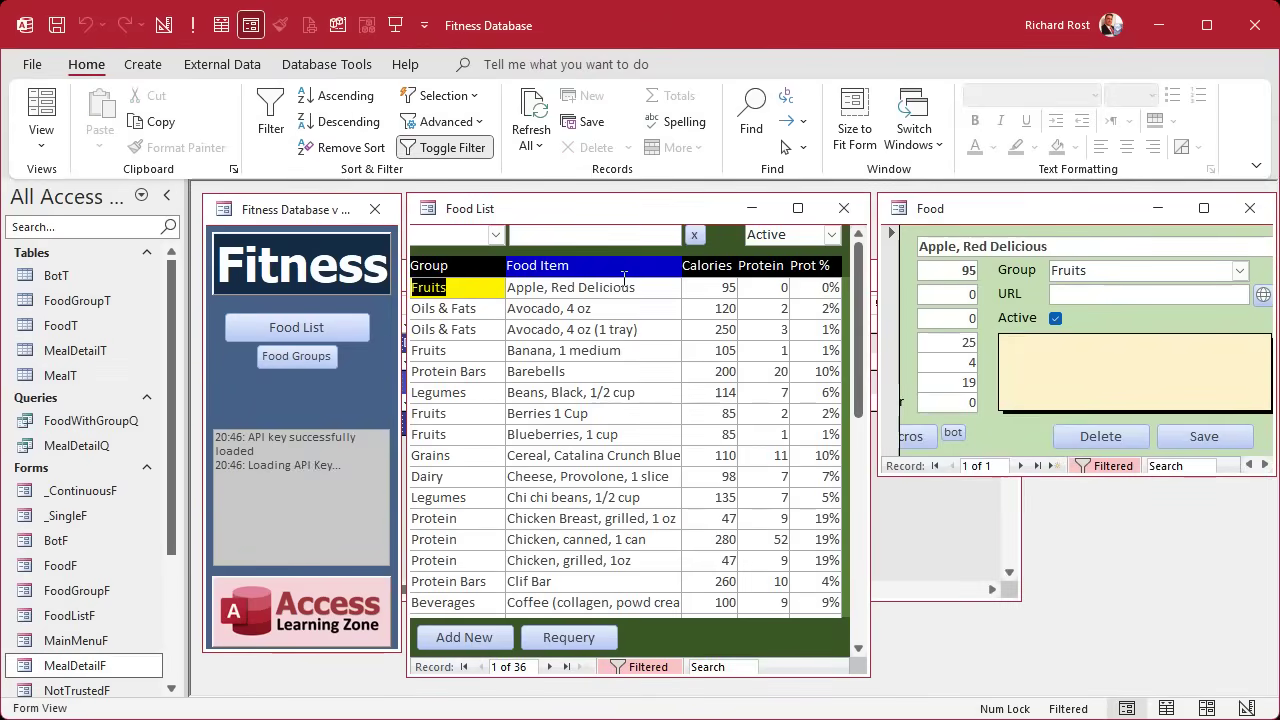
click(845, 208)
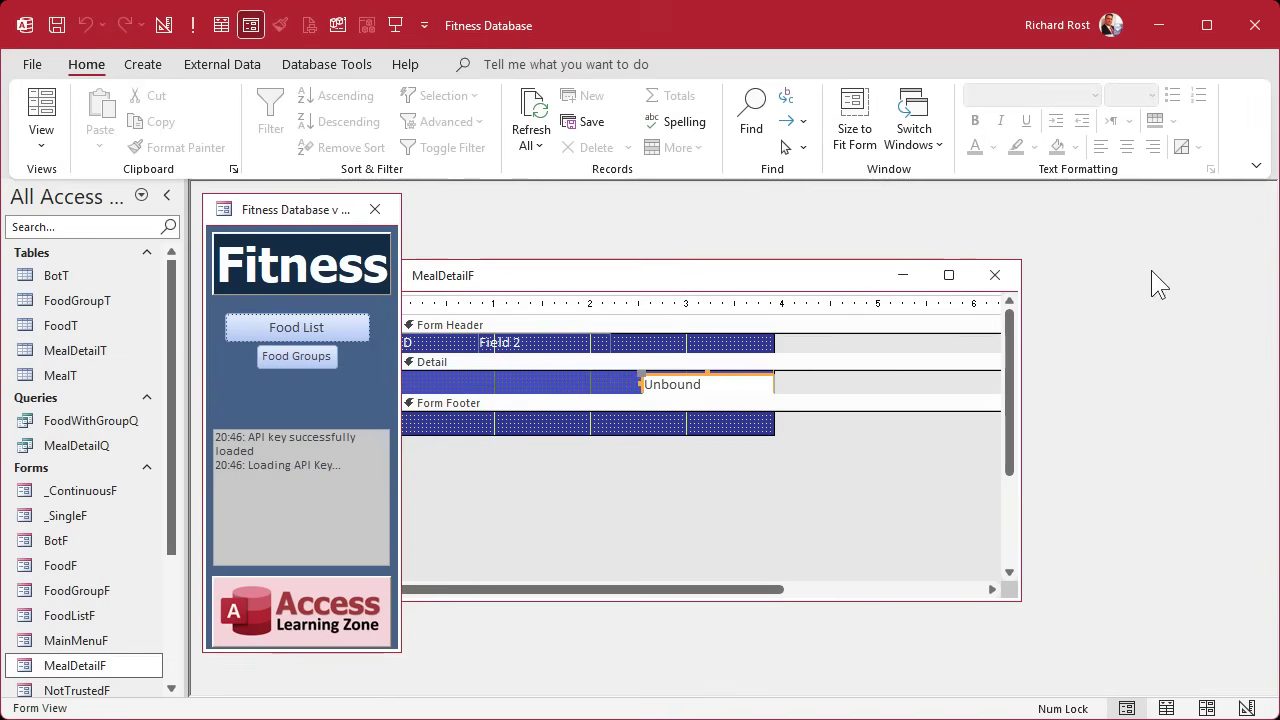
click(605, 283)
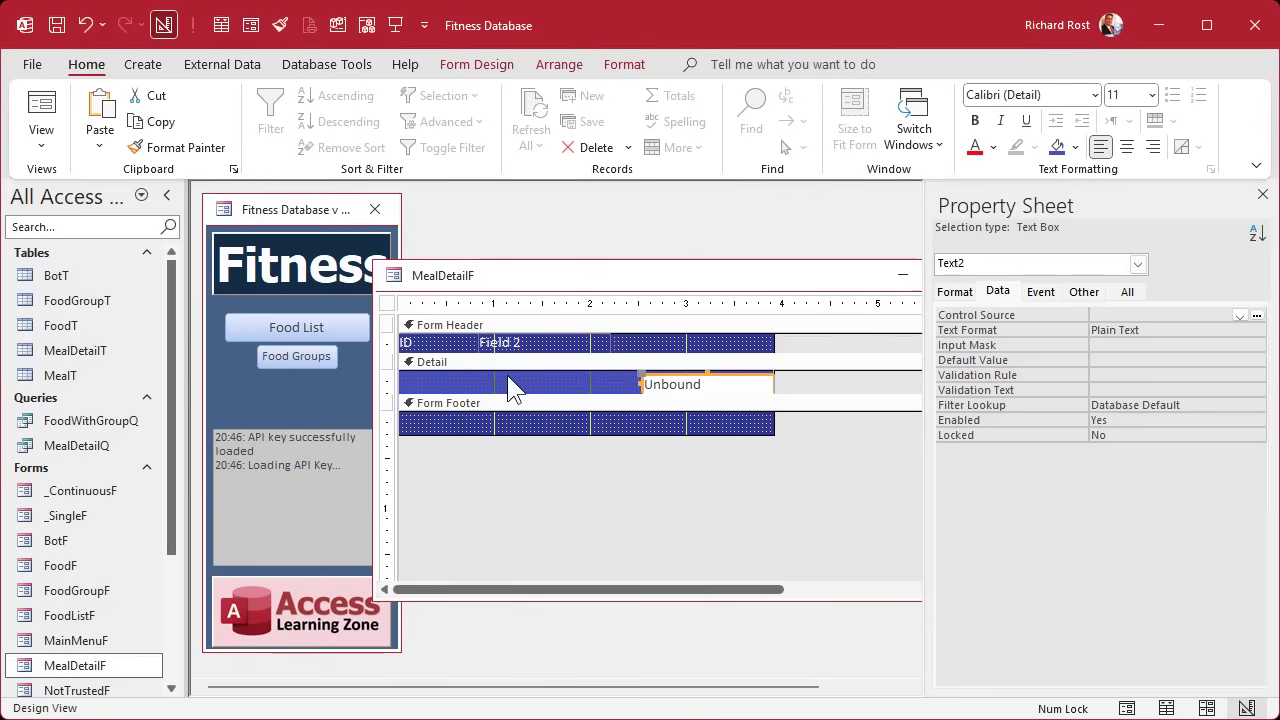
Place a combo box in the Detail section that looks up values from the FoodT table.
click(509, 62)
click(552, 141)
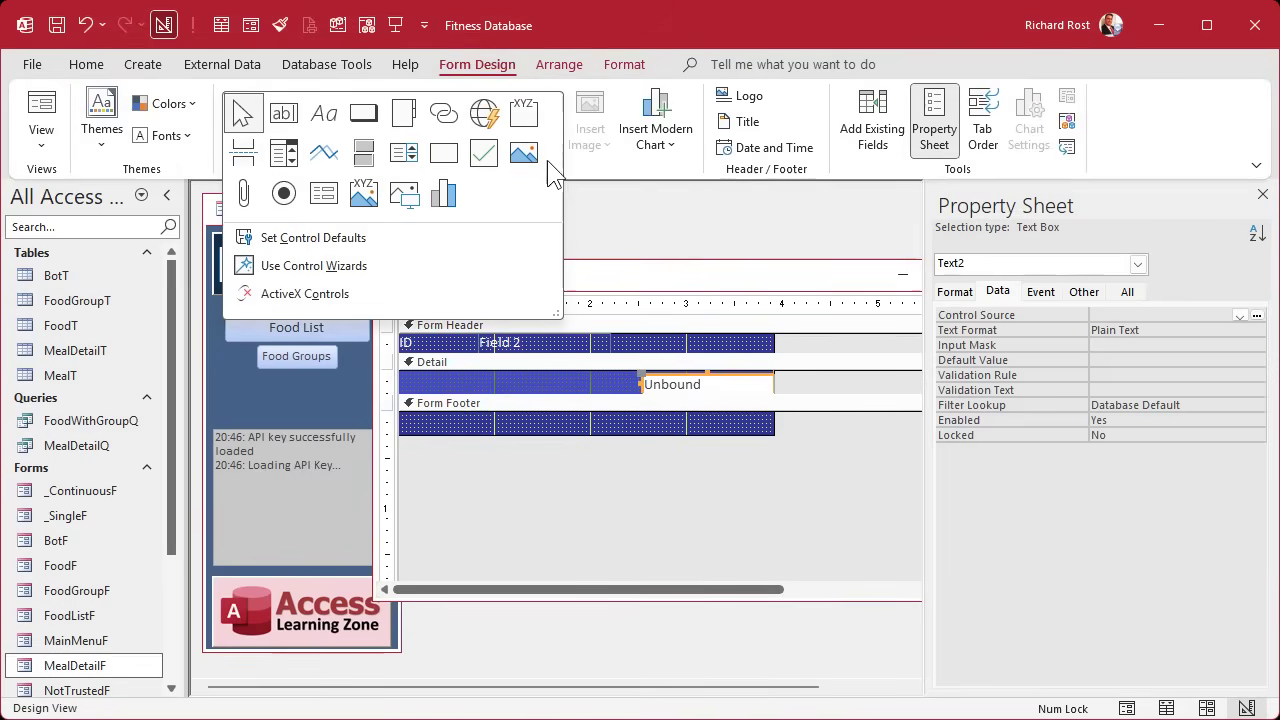
click(282, 150)
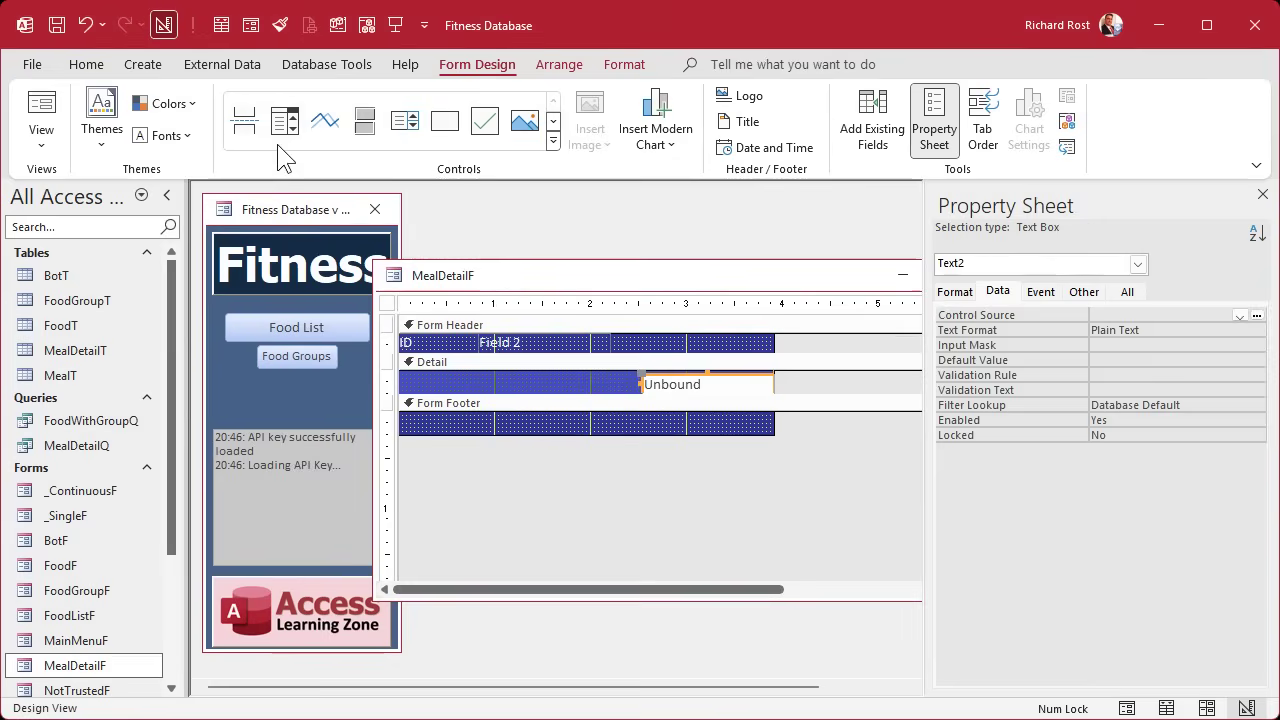
click(470, 378)
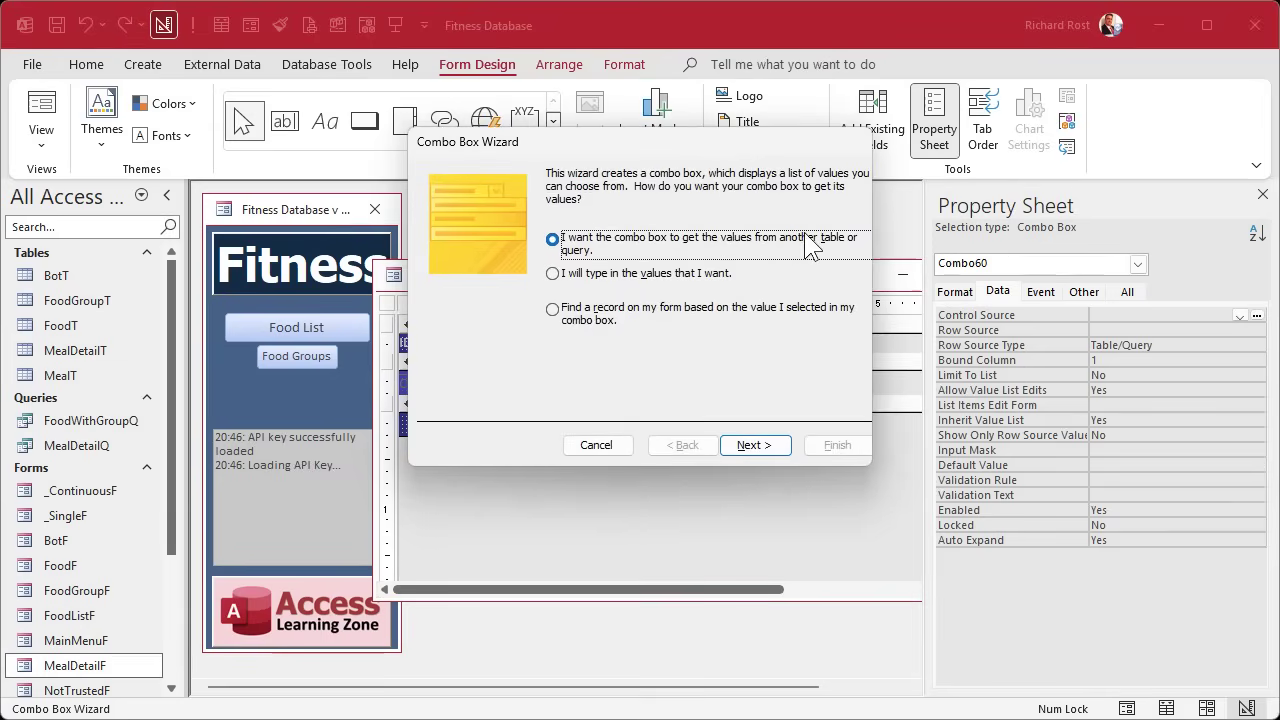
click(762, 446)
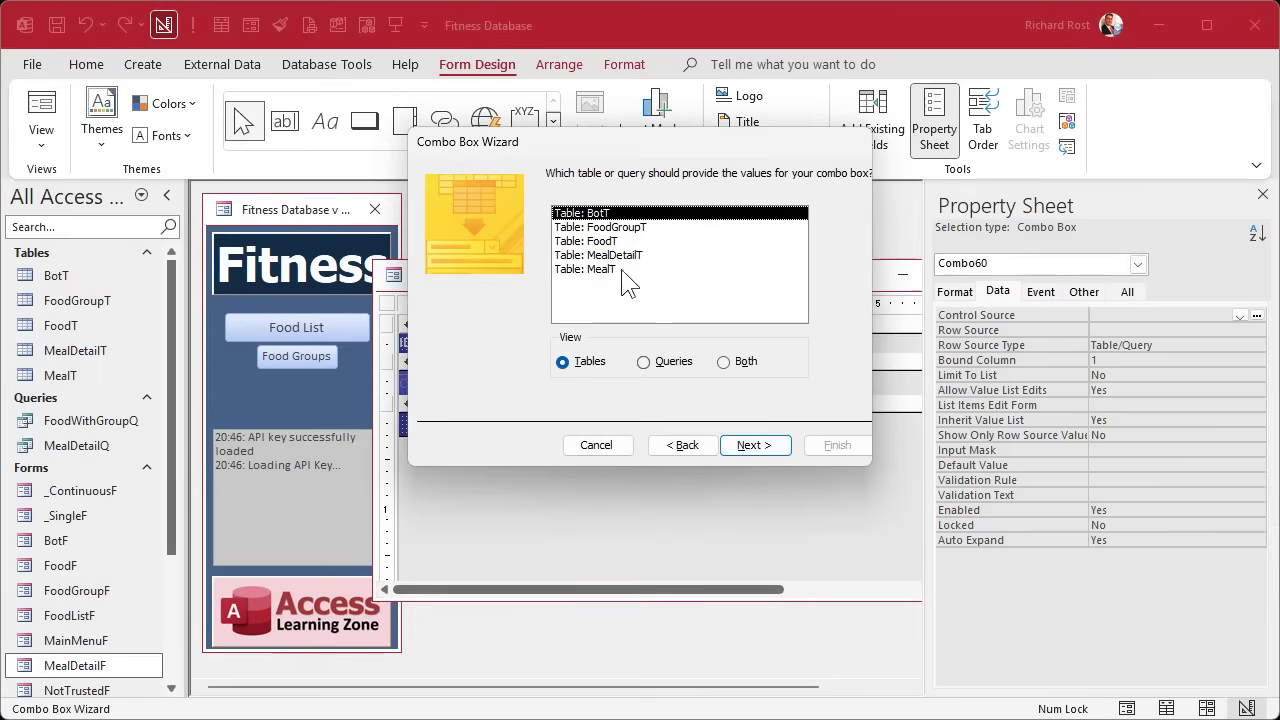
click(627, 242)
click(768, 446)
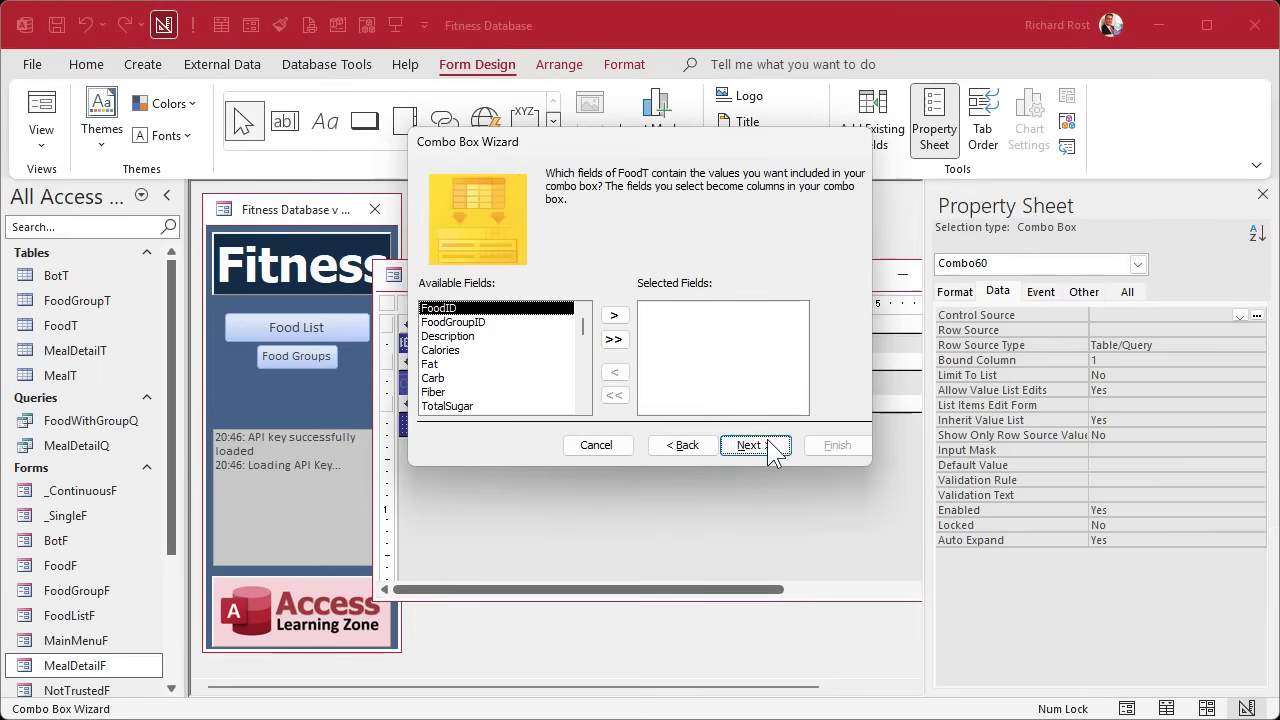
Include FoodID, Description, Calories and Protein as the combo's columns.
click(615, 316)
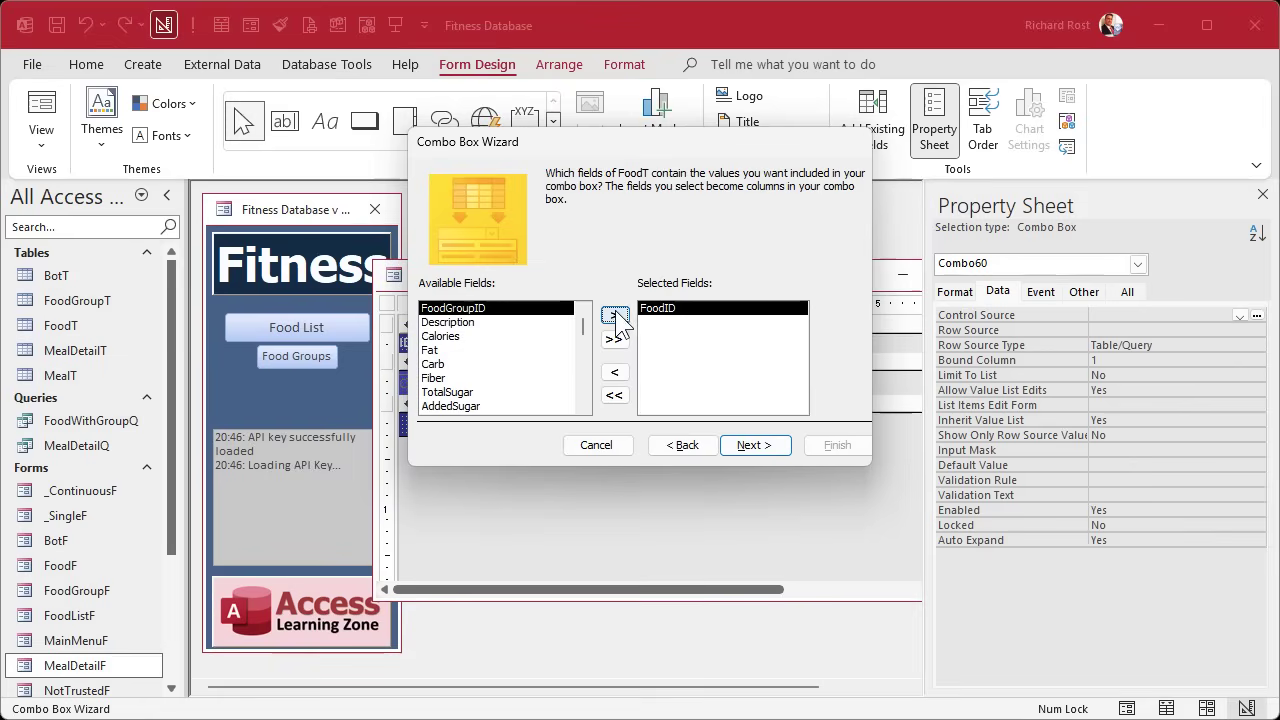
click(497, 323)
double_click(497, 323)
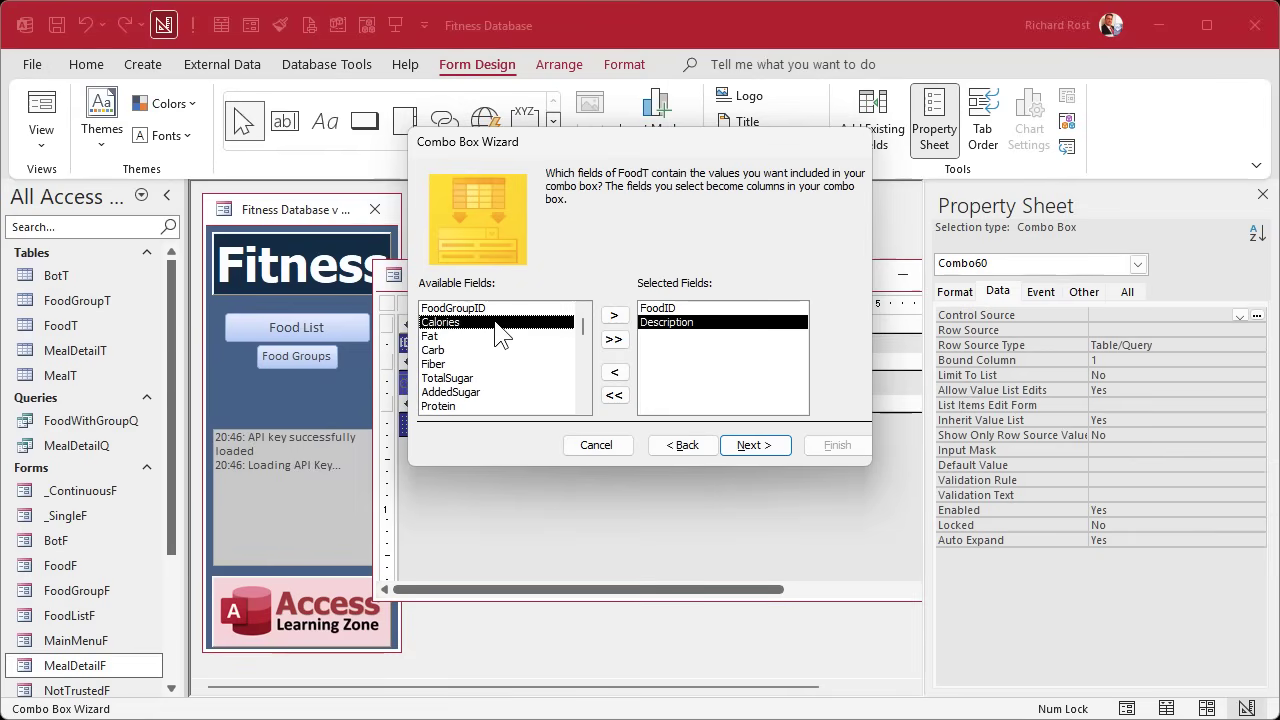
double_click(494, 322)
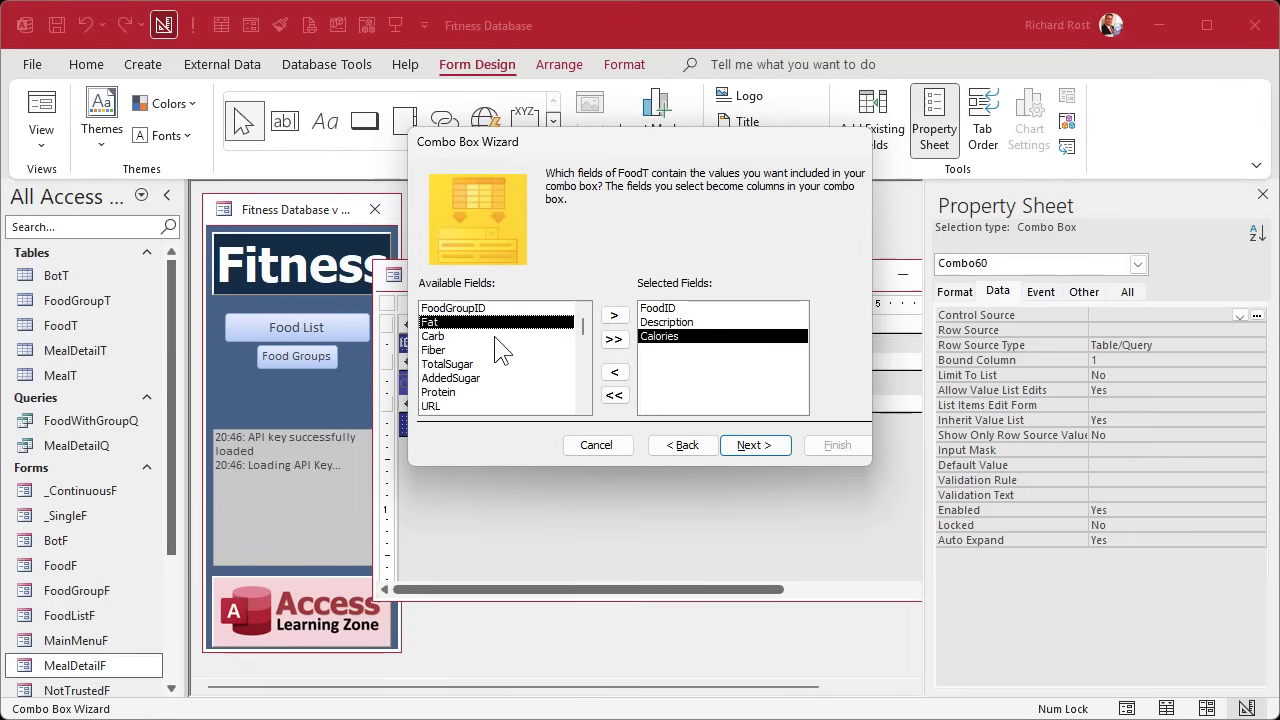
double_click(484, 394)
click(758, 445)
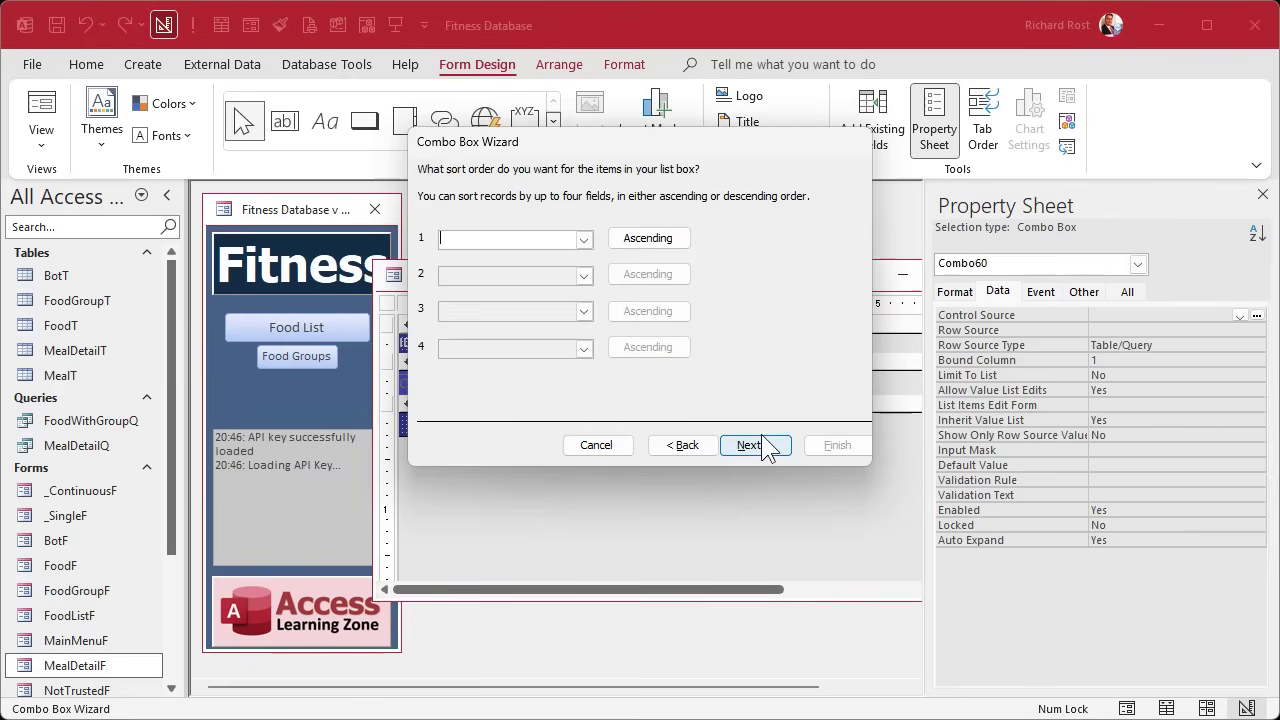
Sort the foods by Description and adjust the Description, Calories and Protein column widths.
click(584, 240)
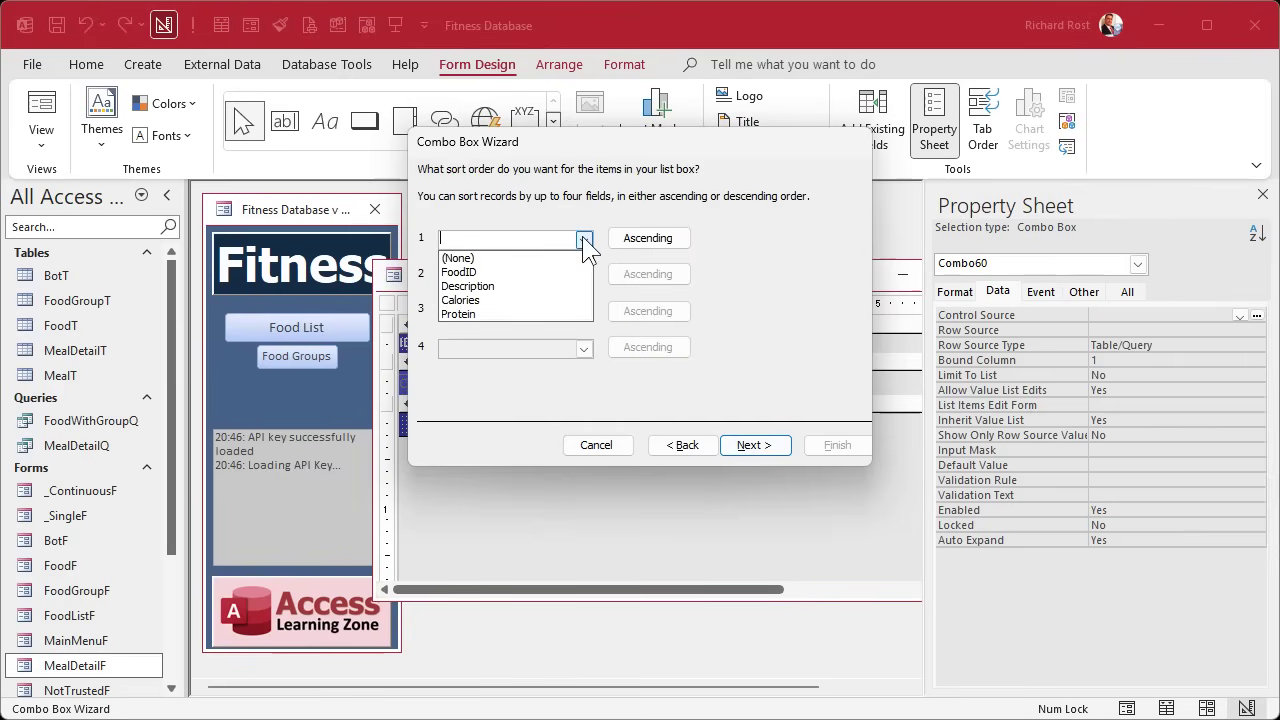
click(530, 287)
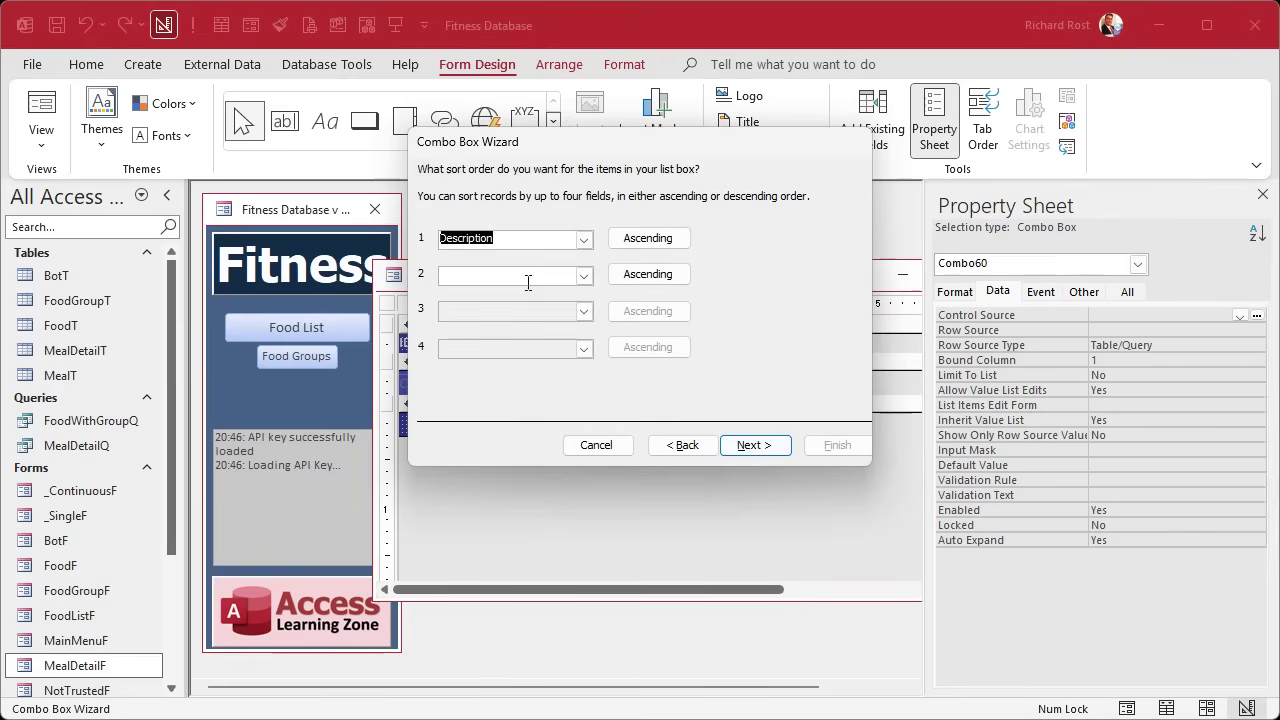
click(768, 449)
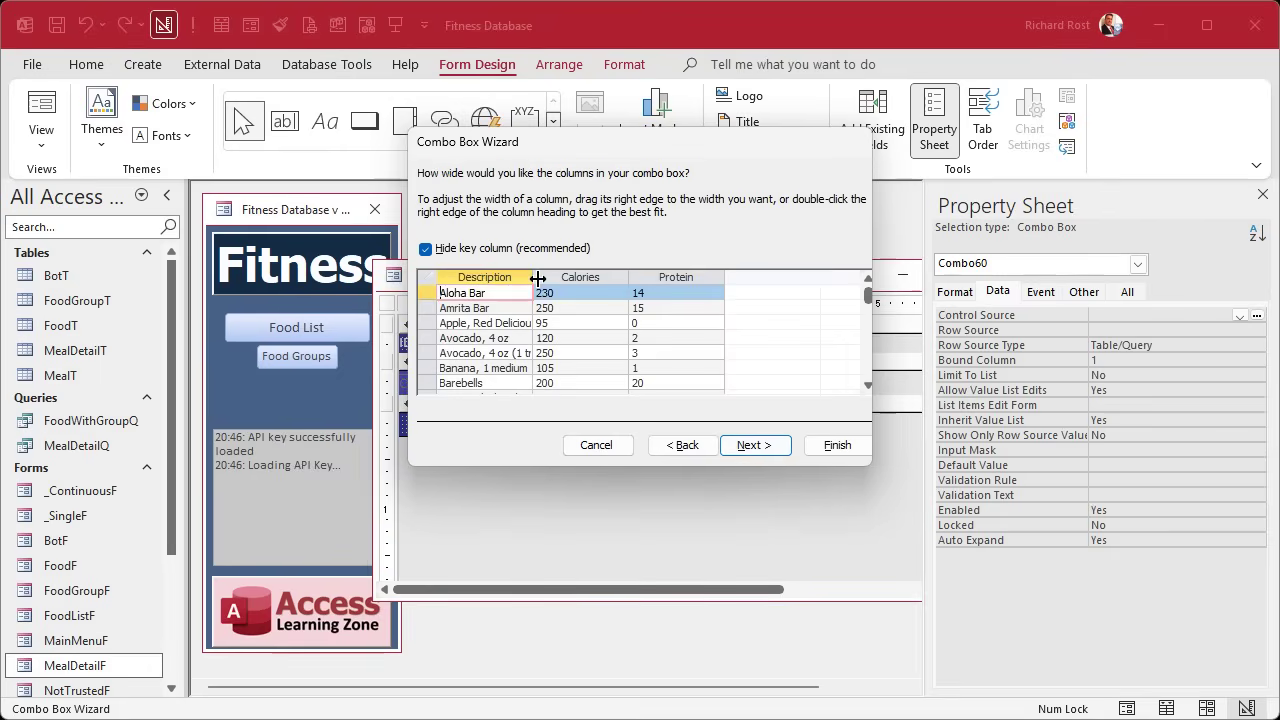
drag(532, 277, 654, 276)
scroll(578, 354, down, 3)
drag(747, 274, 703, 274)
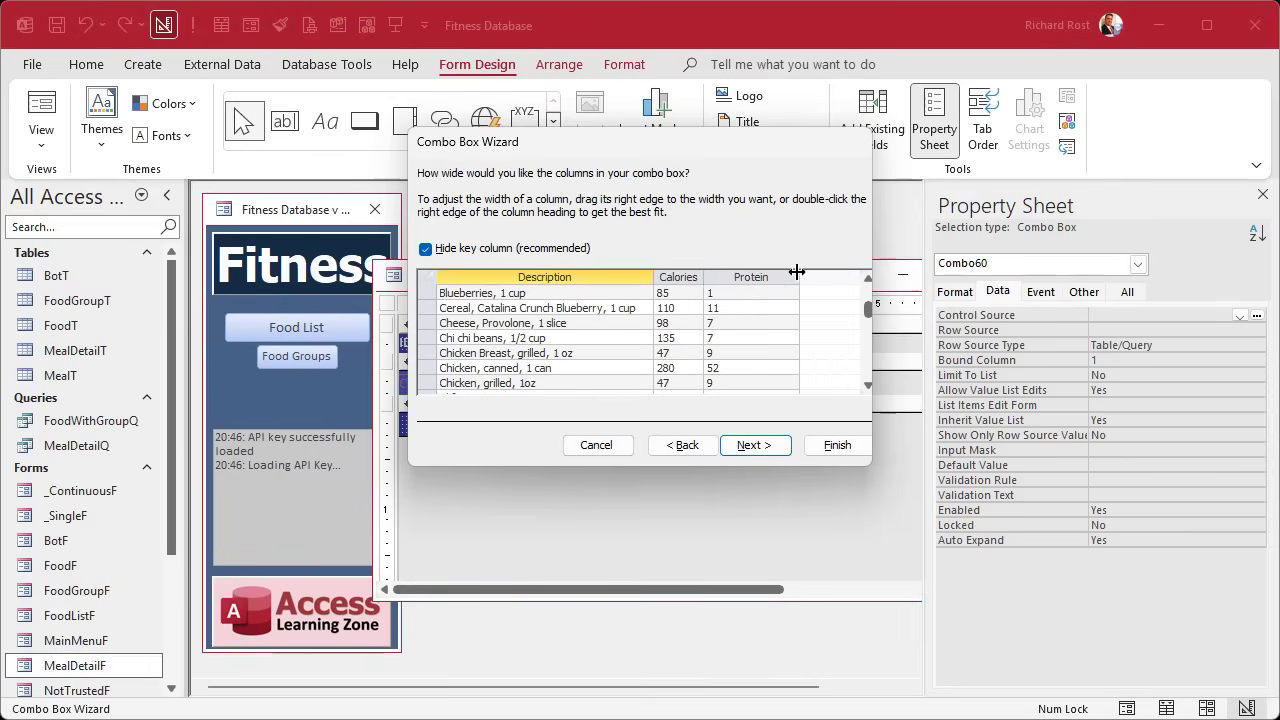
double_click(799, 277)
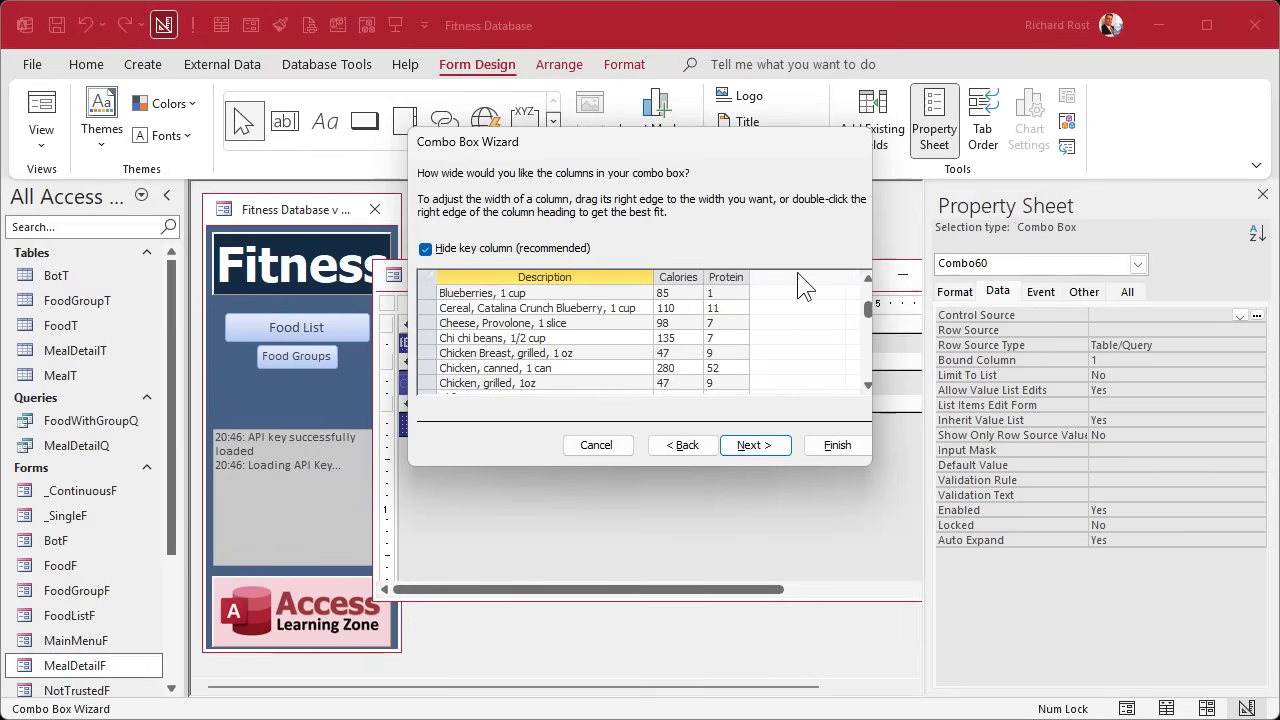
Store the selected food in the FoodID field and finish the combo box.
click(768, 445)
click(674, 265)
click(865, 268)
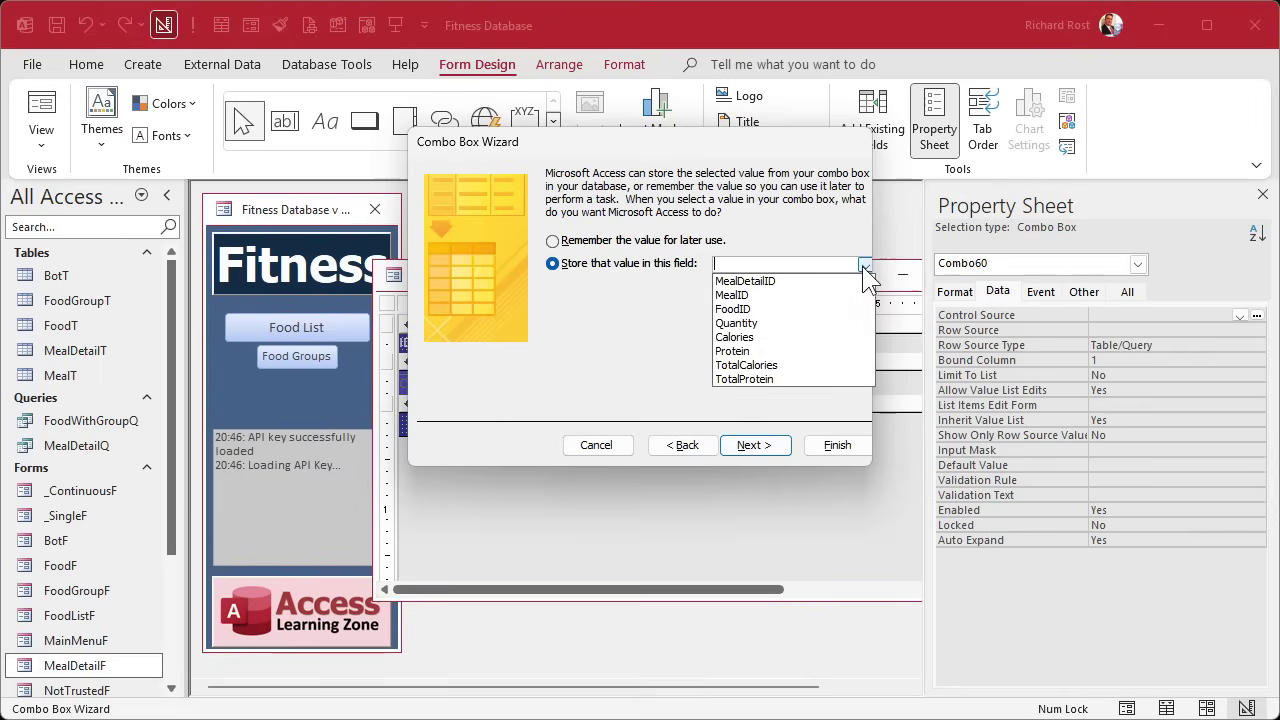
click(779, 311)
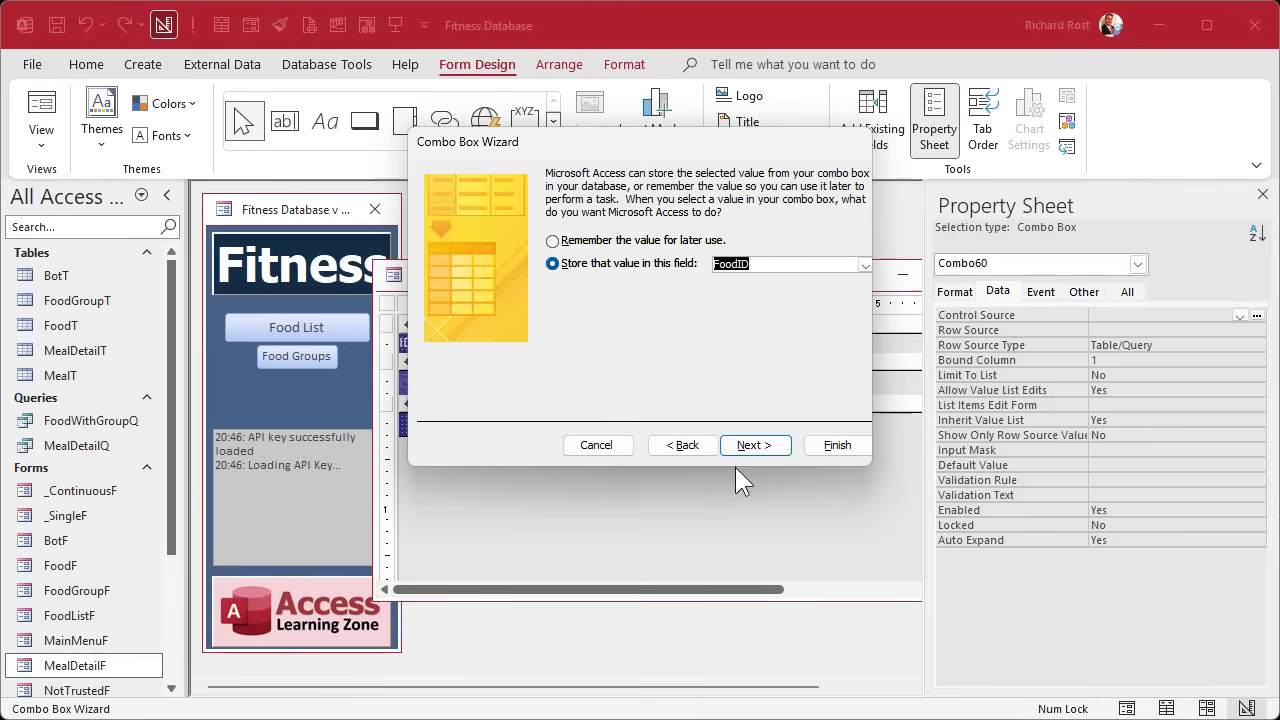
click(770, 446)
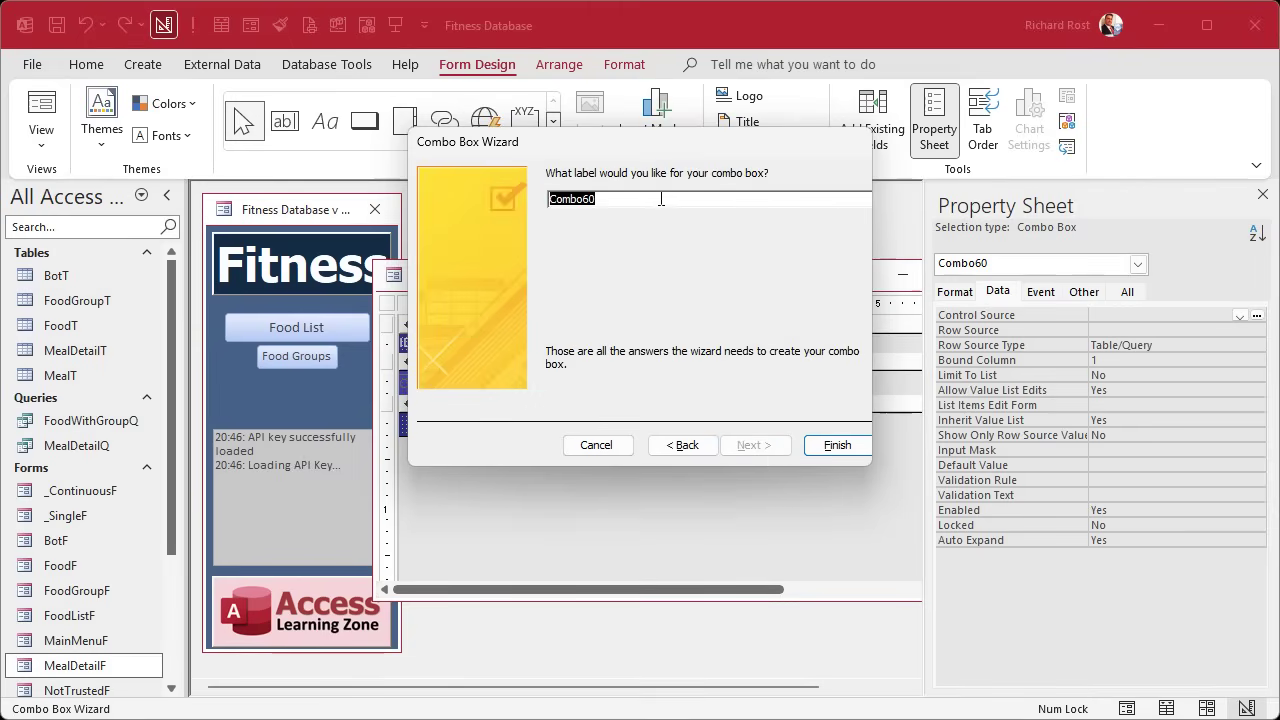
click(832, 446)
Delete the Combo60 label, move the combo to the left edge, and rename it FoodCombo.
click(428, 384)
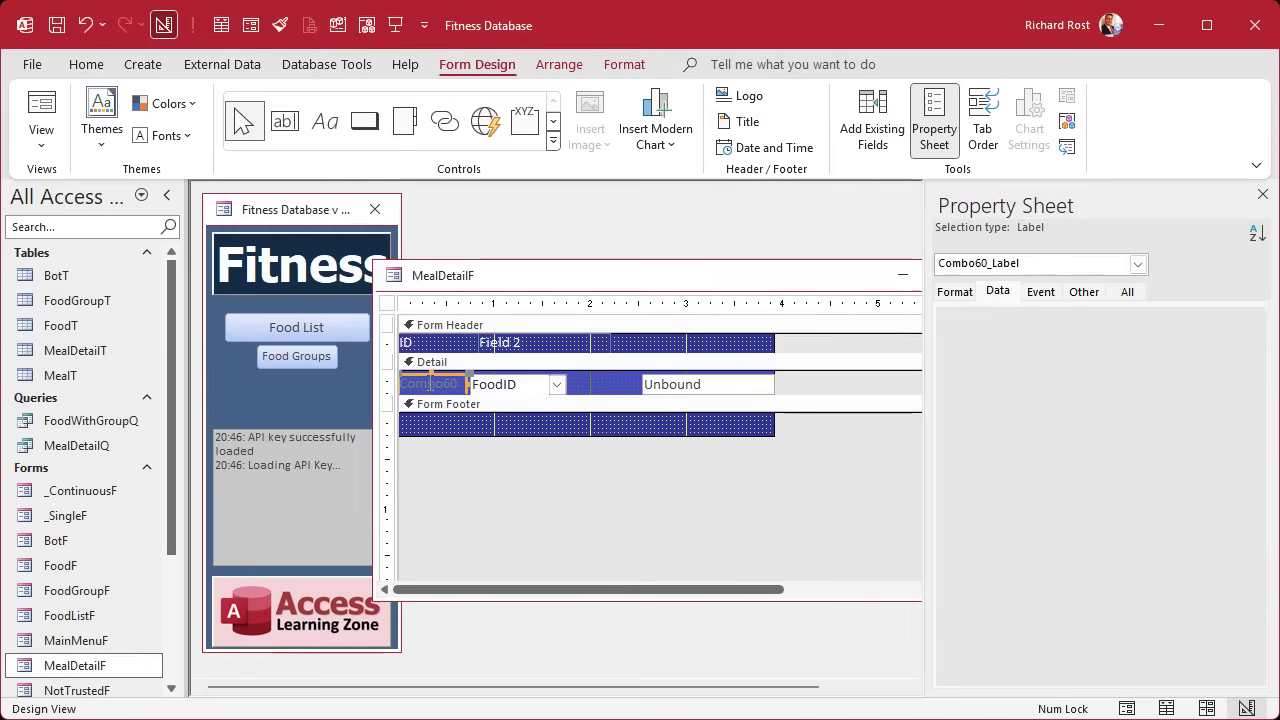
key(Delete)
drag(515, 391, 640, 388)
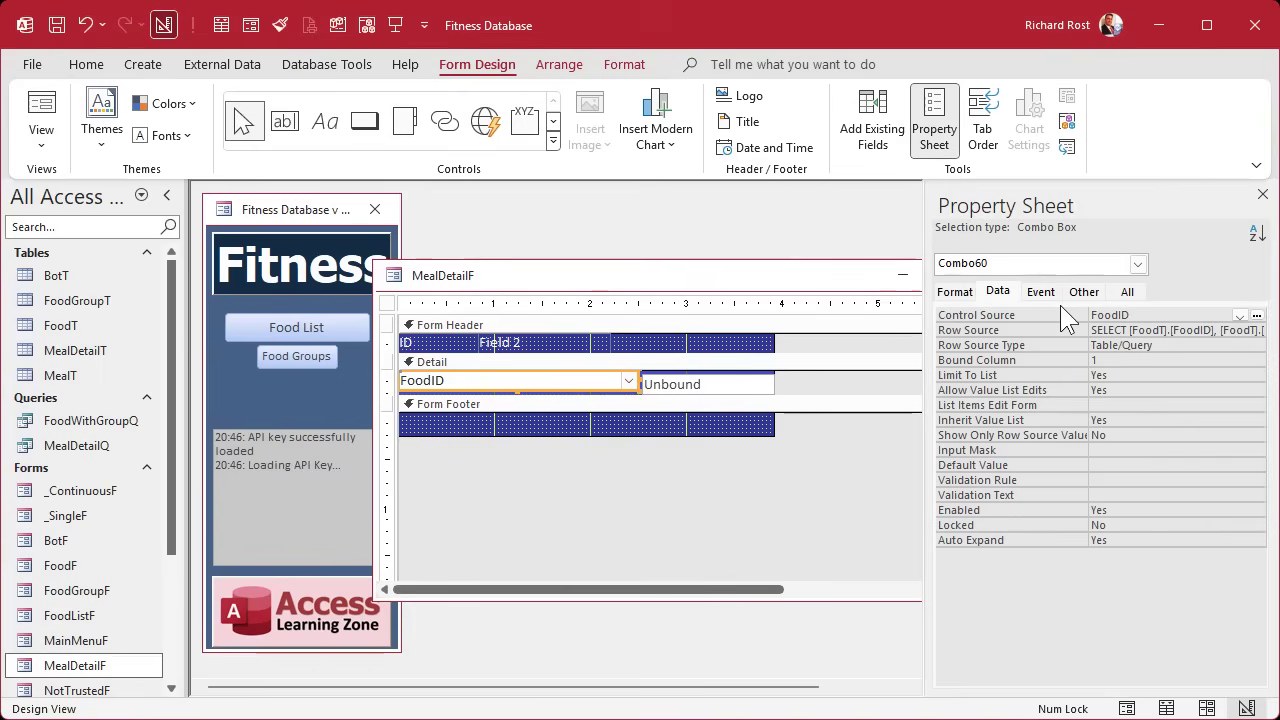
click(1129, 291)
drag(1159, 312, 1057, 302)
text(FoodCombo)
key(Return)
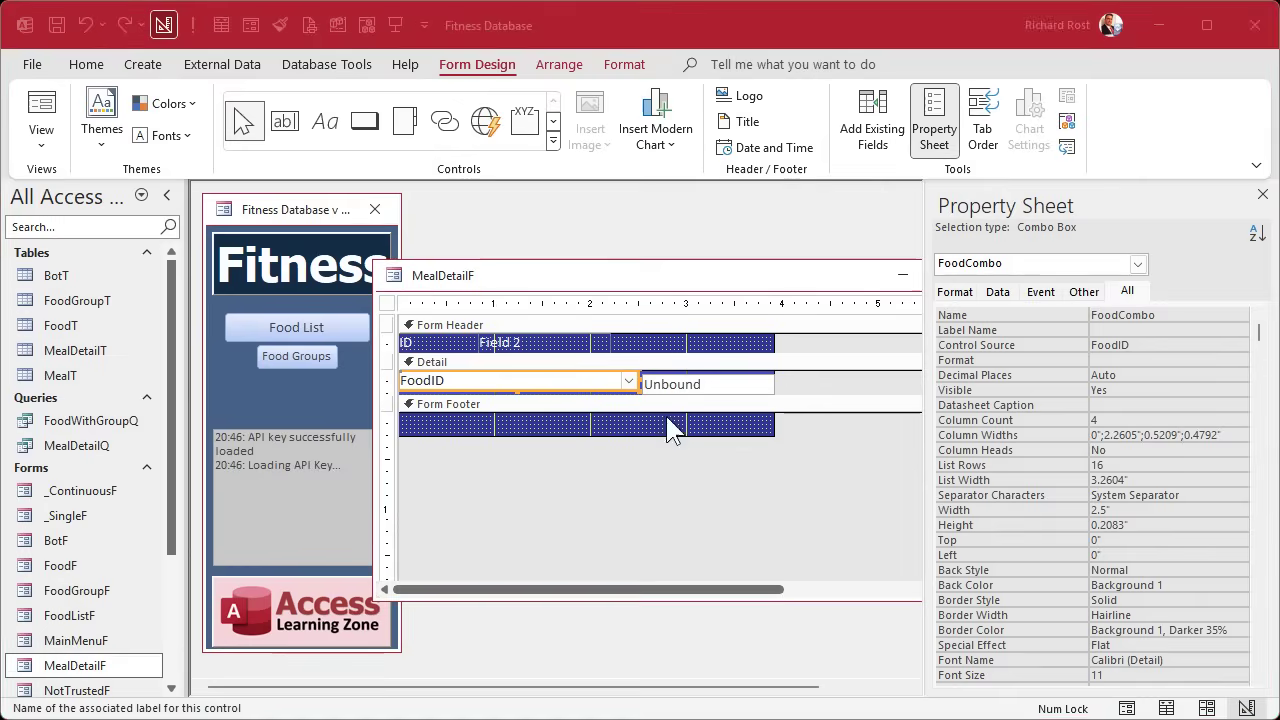
Narrow the unbound text box, bind it to Quantity, and name it Quantity.
click(706, 383)
mouse_move(706, 383)
mouse_down()
mouse_move(730, 375)
mouse_move(696, 380)
mouse_up()
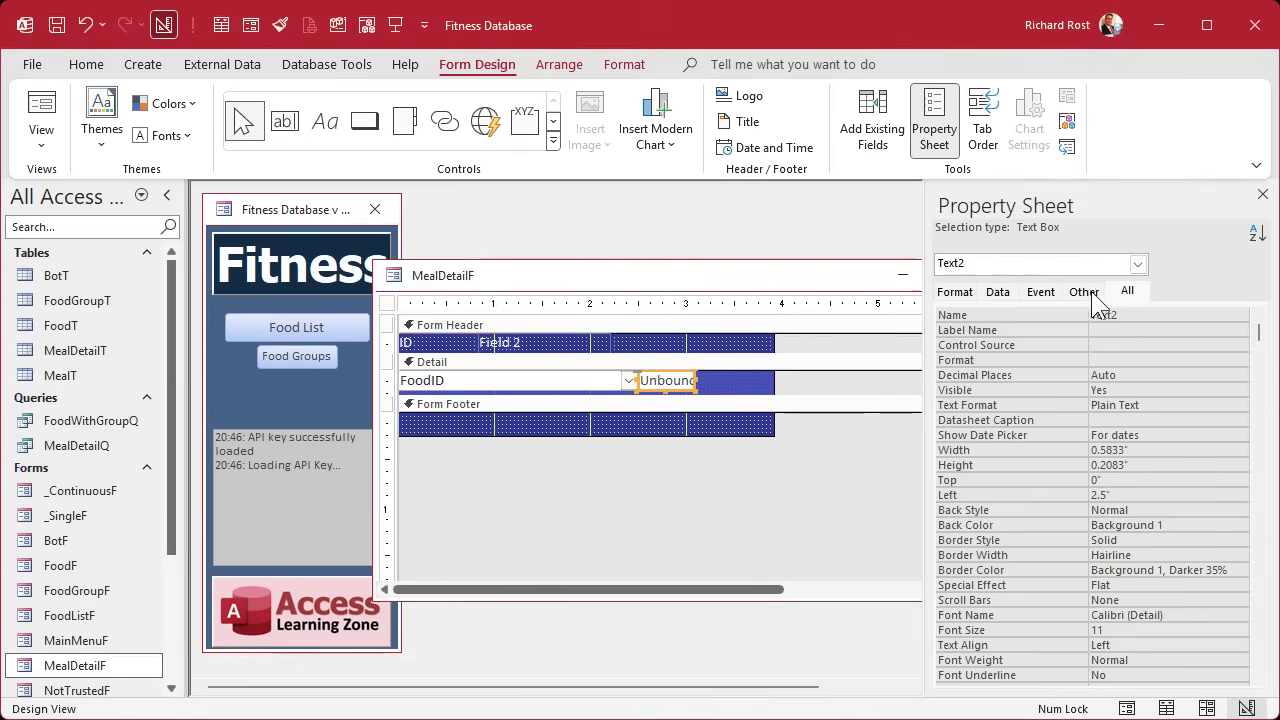
click(1130, 345)
click(1222, 345)
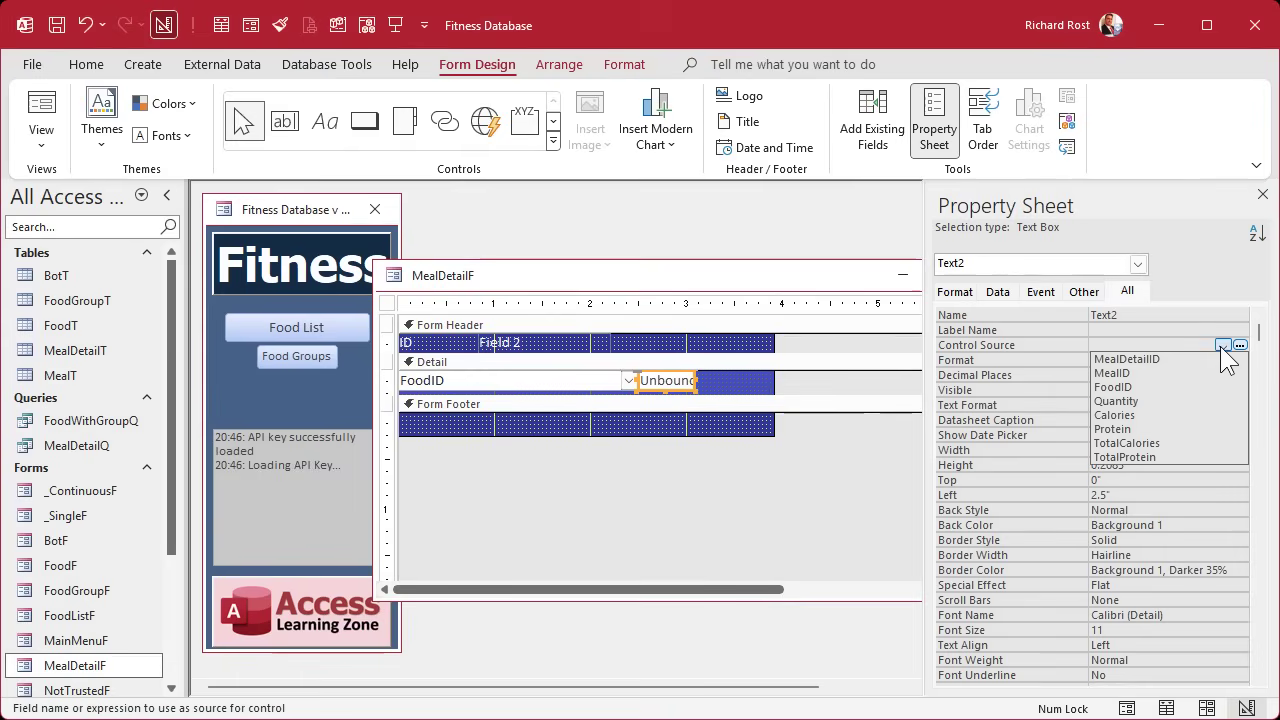
click(1205, 402)
key(ctrl+c)
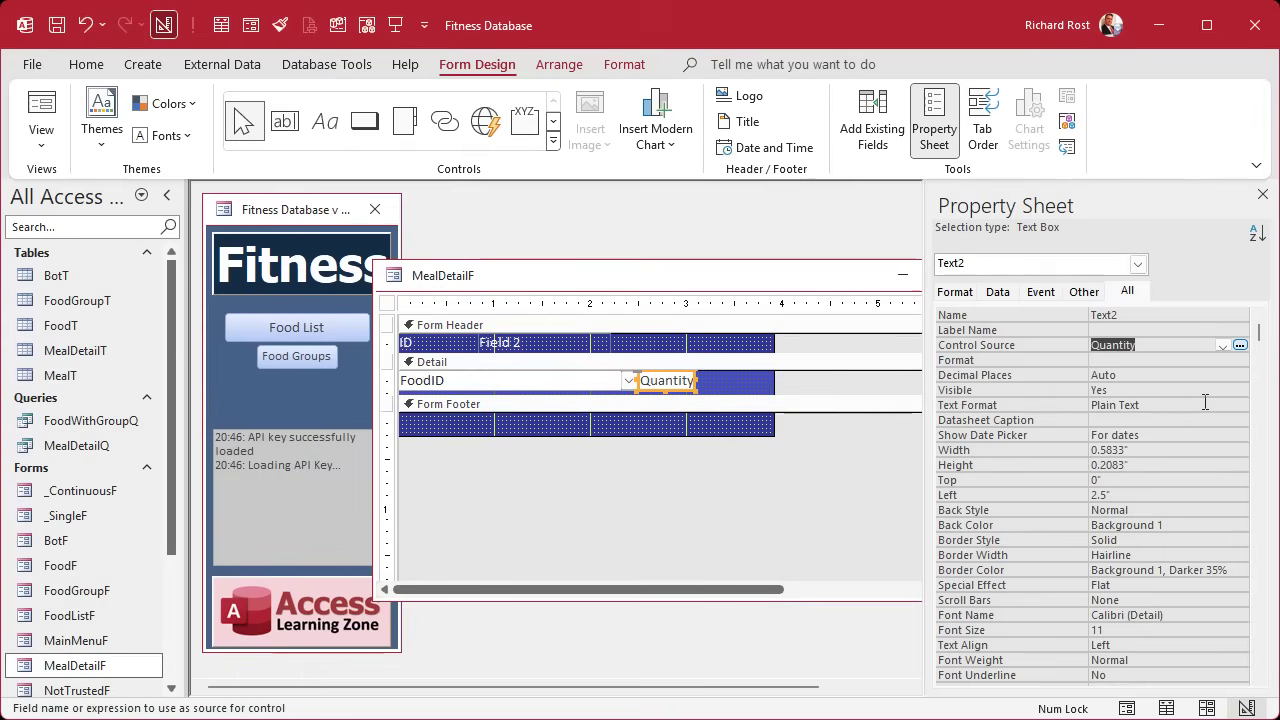
double_click(1140, 315)
key(ctrl+v)
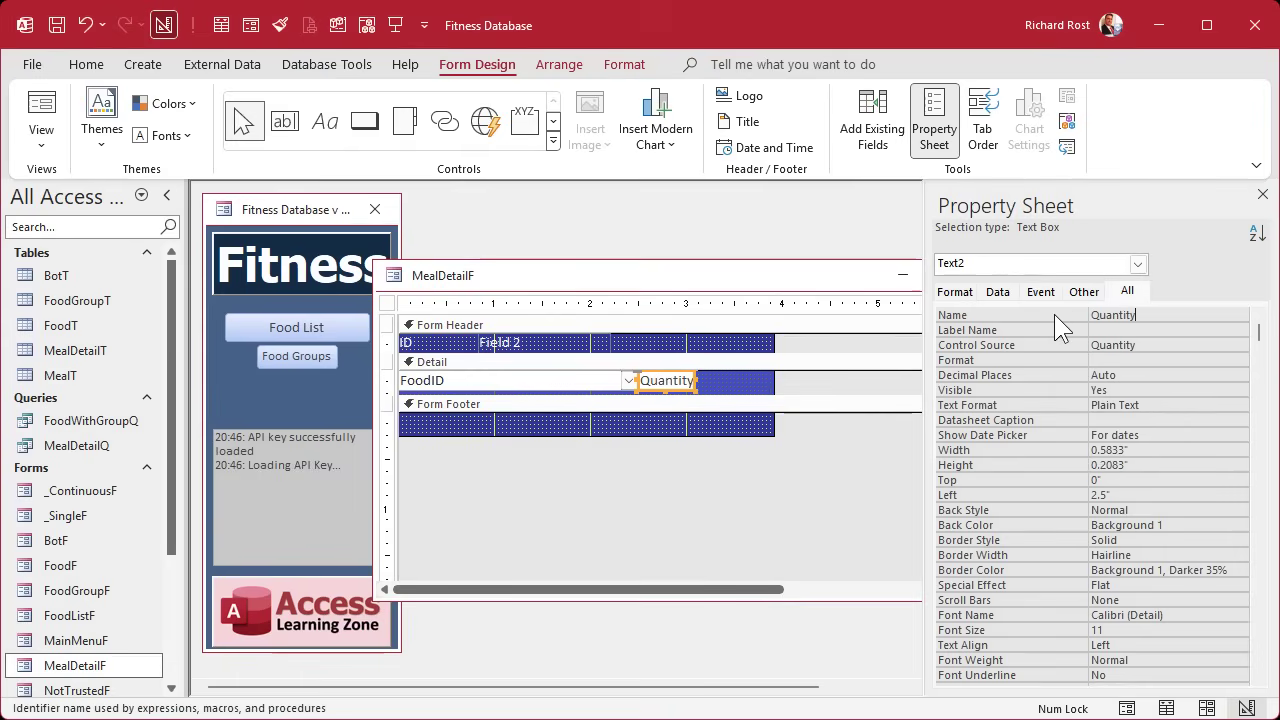
Bring the MealDetailF window fully into view and widen the form to about 5.3 inches.
click(800, 380)
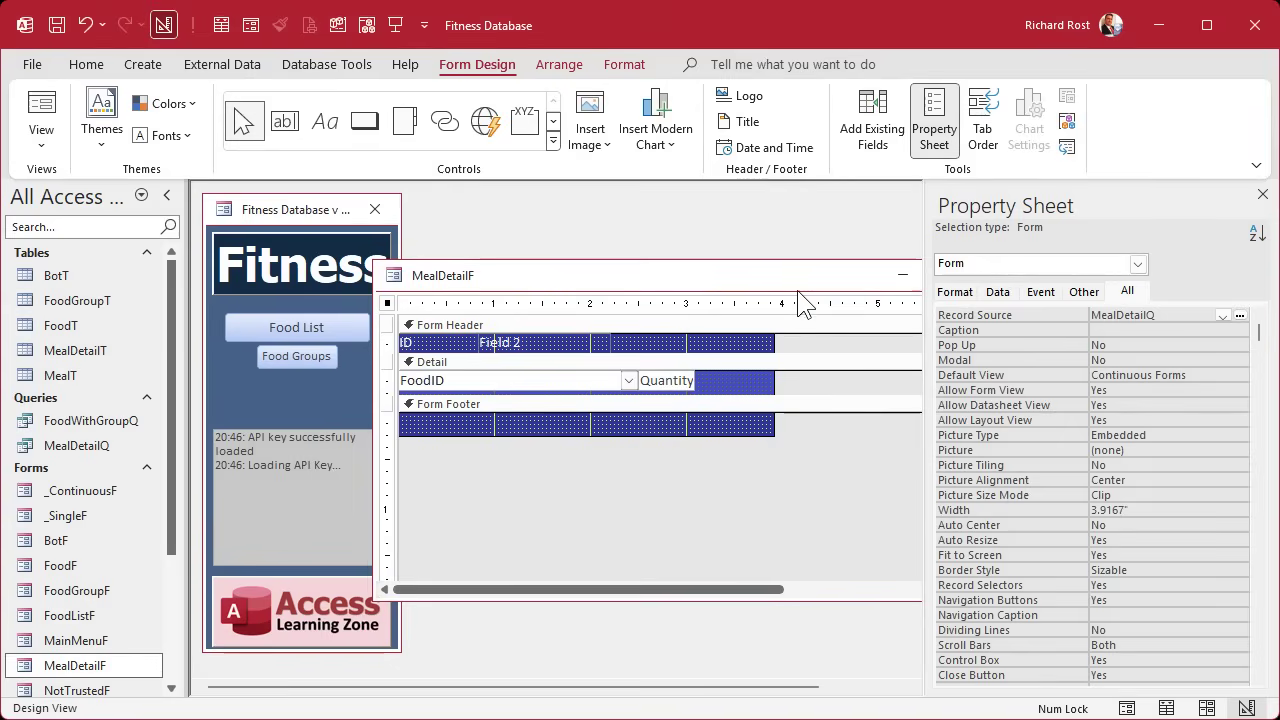
drag(791, 284, 645, 277)
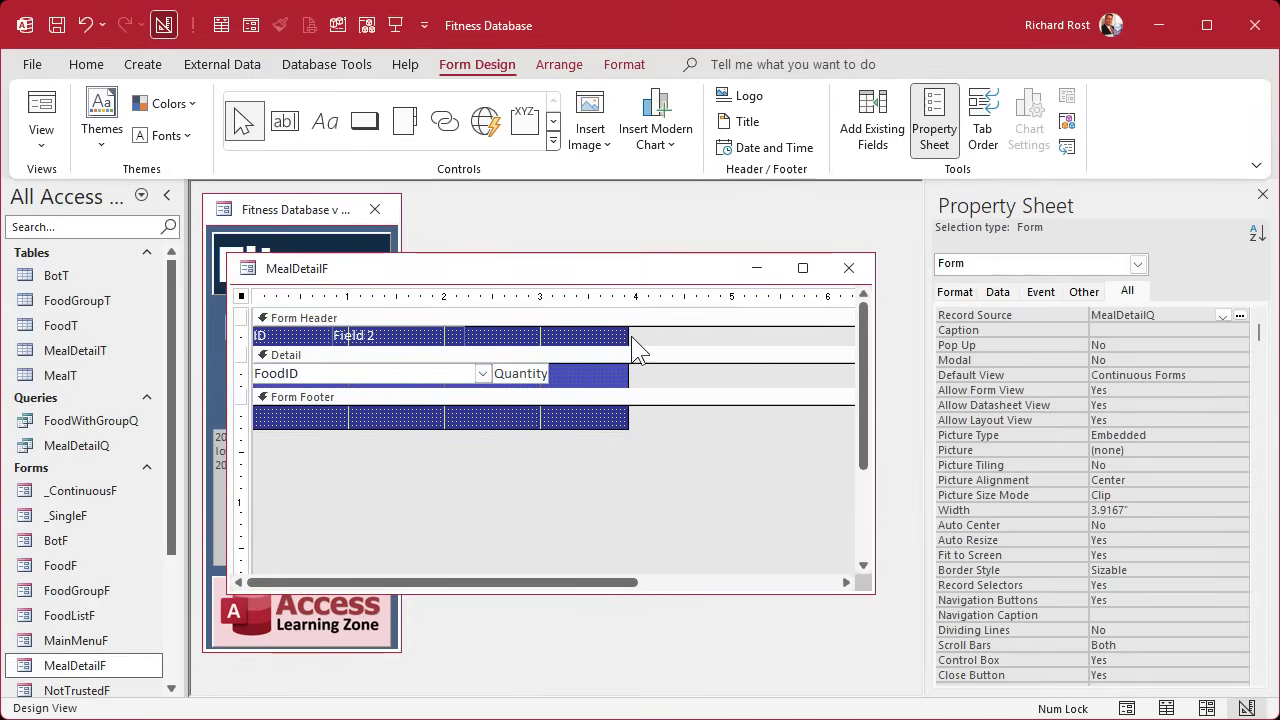
drag(630, 333, 756, 324)
Add TotalCalories and TotalProtein from the field list and place them beside Quantity.
click(886, 130)
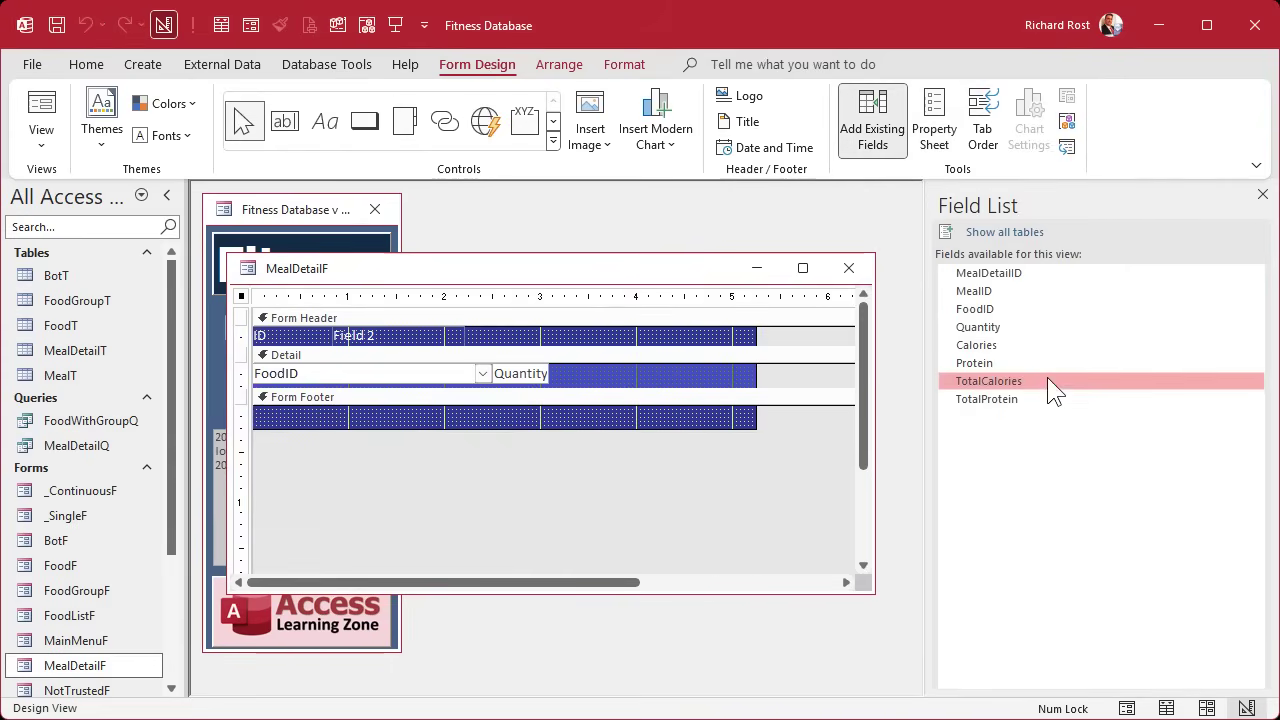
shift+click(1045, 396)
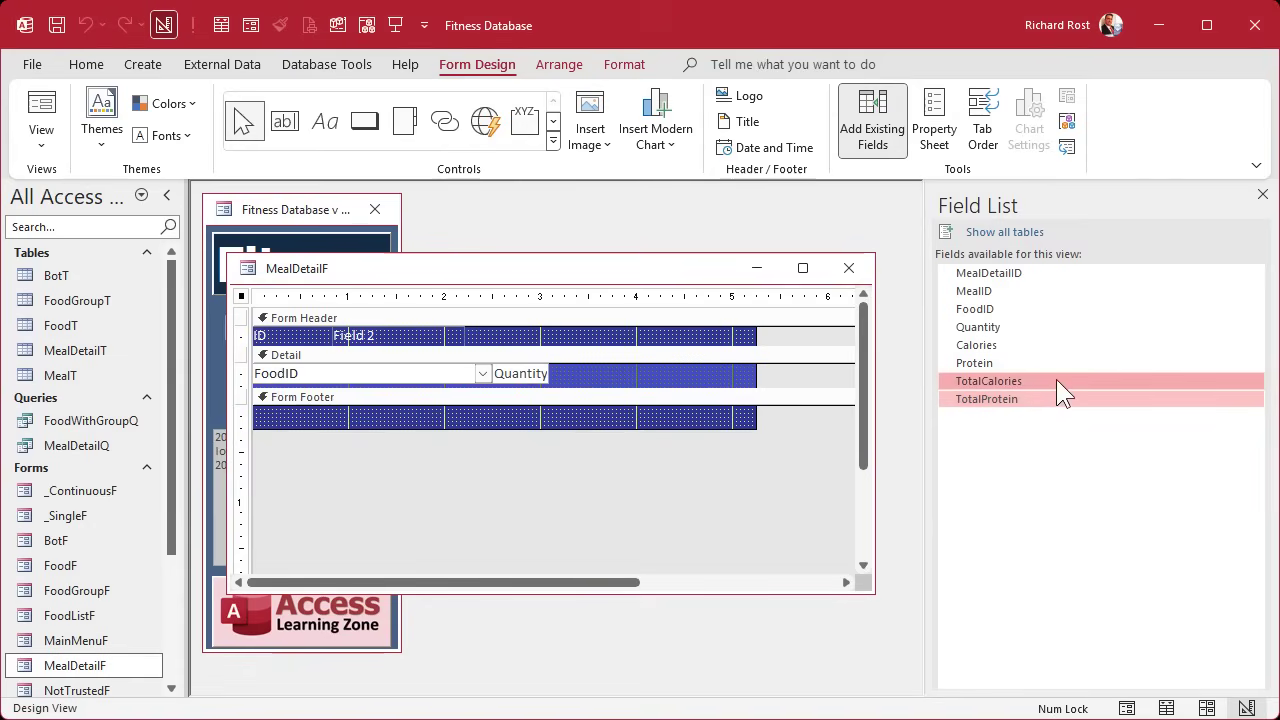
drag(1056, 379, 621, 452)
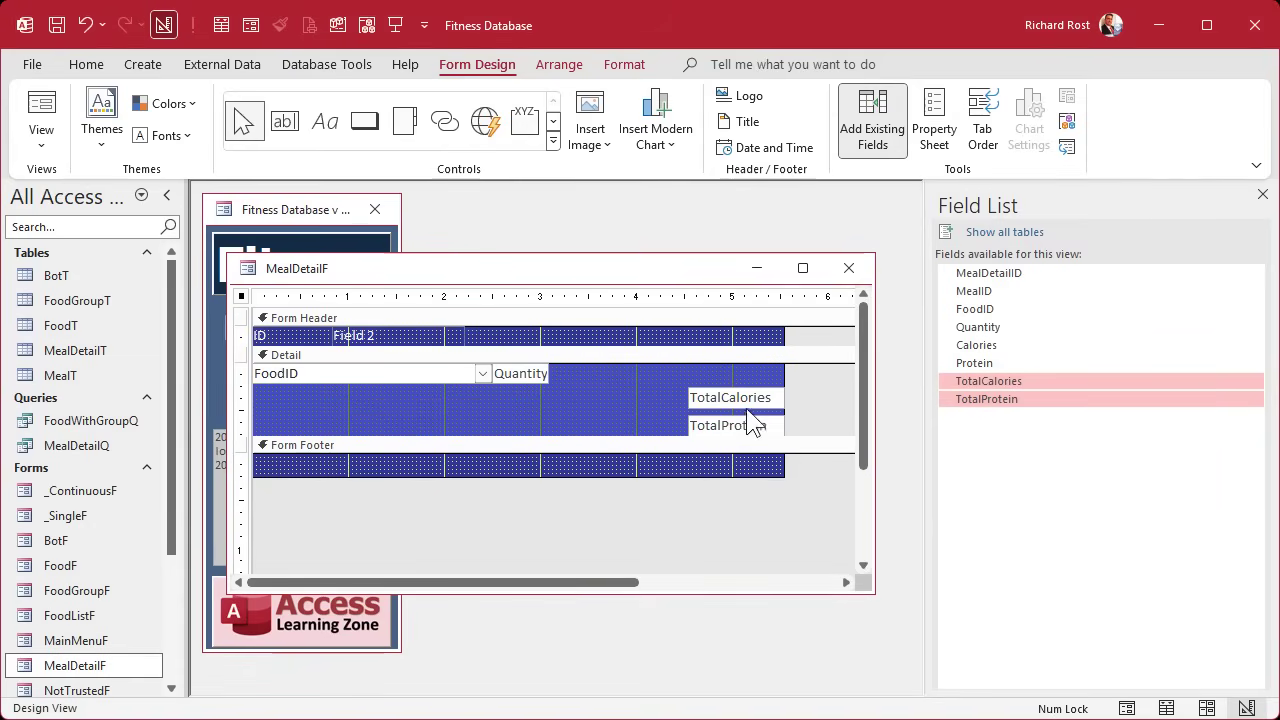
drag(749, 423, 640, 374)
click(652, 400)
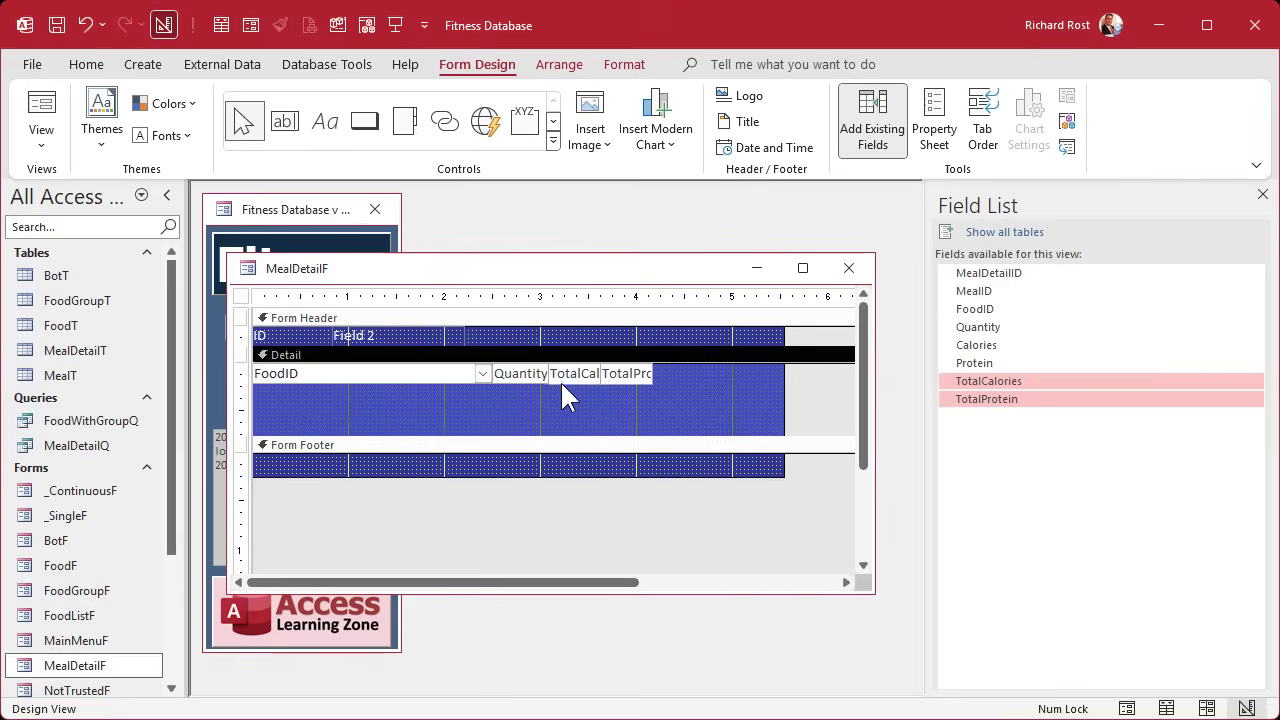
Shade the TotalCalories and TotalProtein boxes light gray (#D8D8D8).
drag(296, 297, 602, 297)
right_click(452, 380)
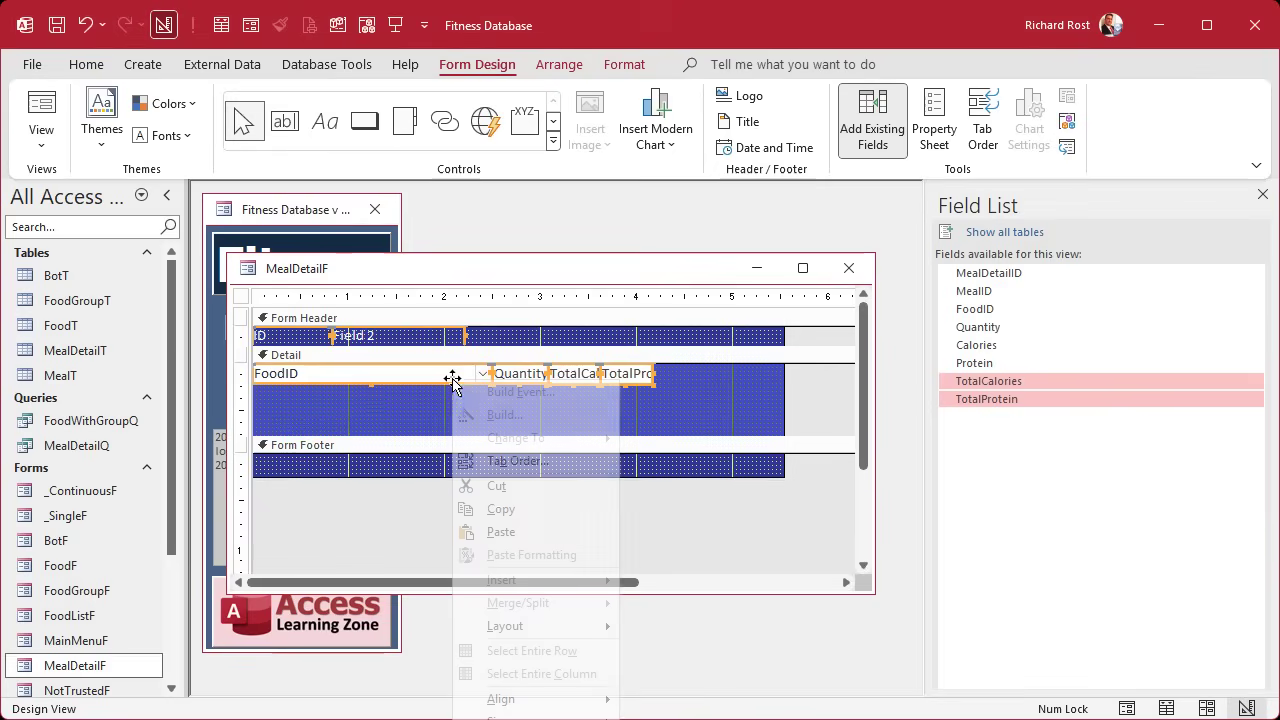
mouse_move(531, 717)
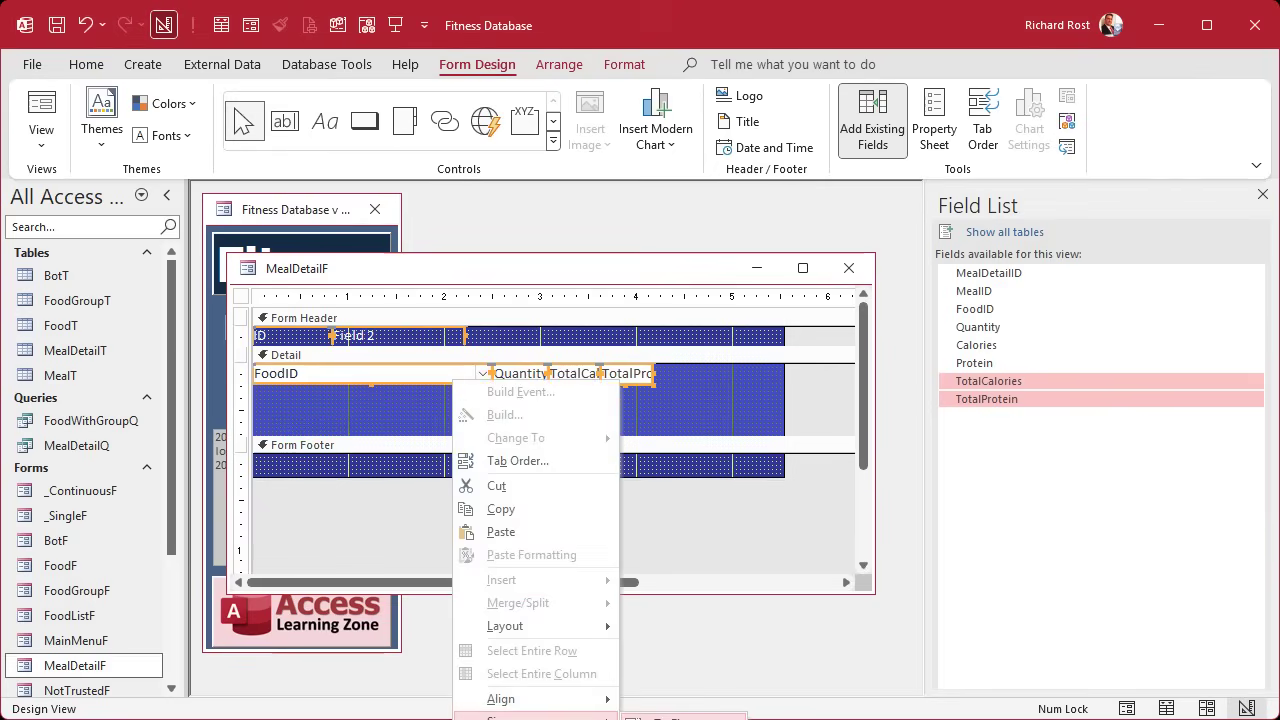
click(690, 716)
click(591, 396)
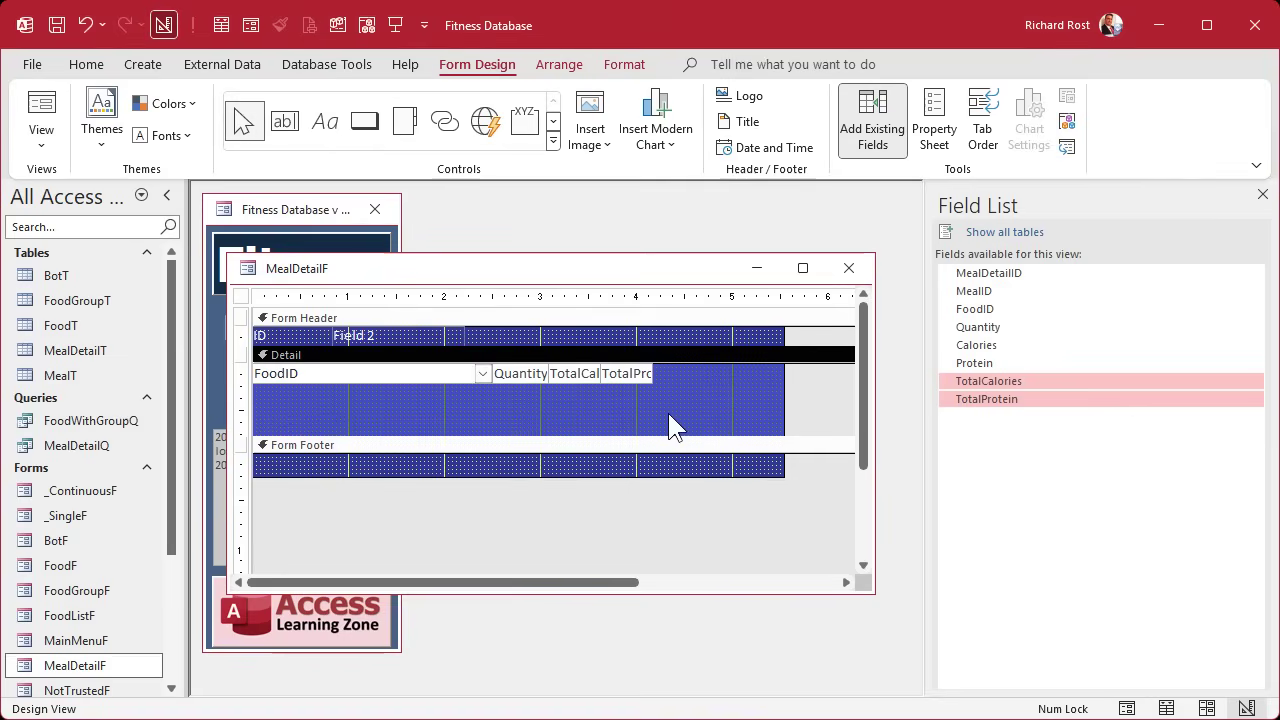
drag(571, 419, 669, 367)
click(621, 63)
click(308, 135)
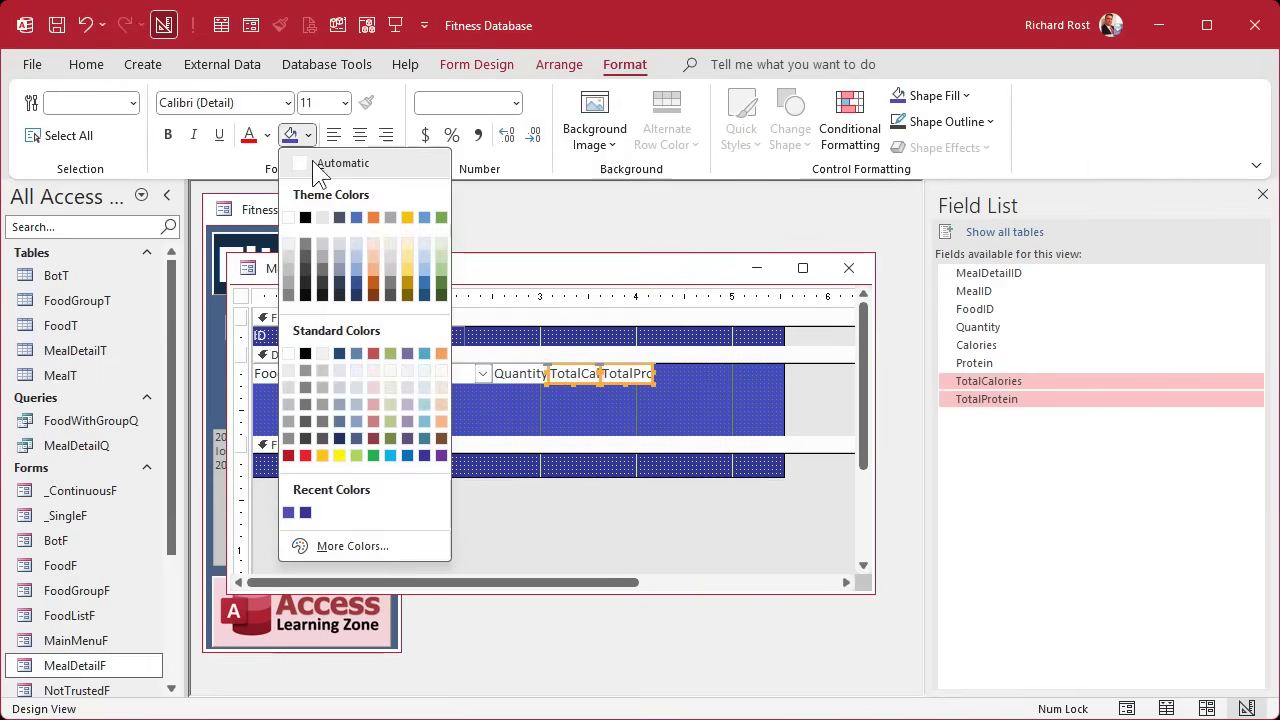
click(286, 387)
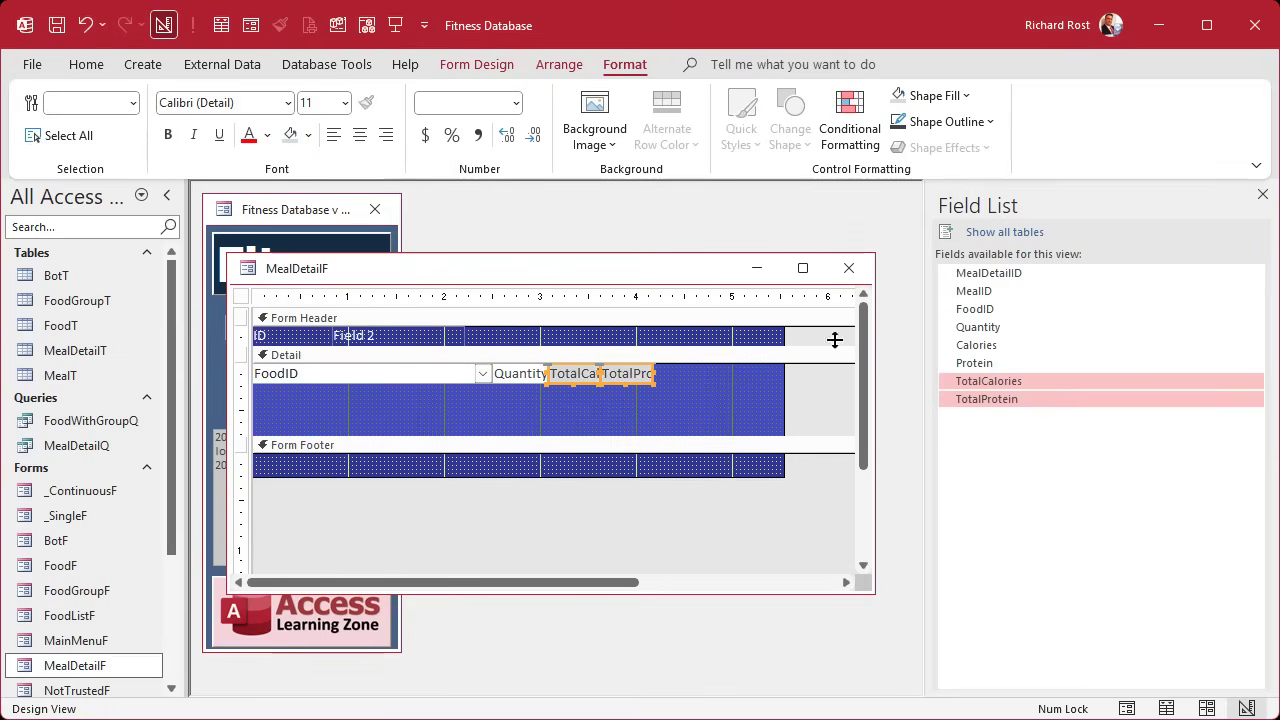
Set Tab Stop to No for both total boxes.
click(1262, 194)
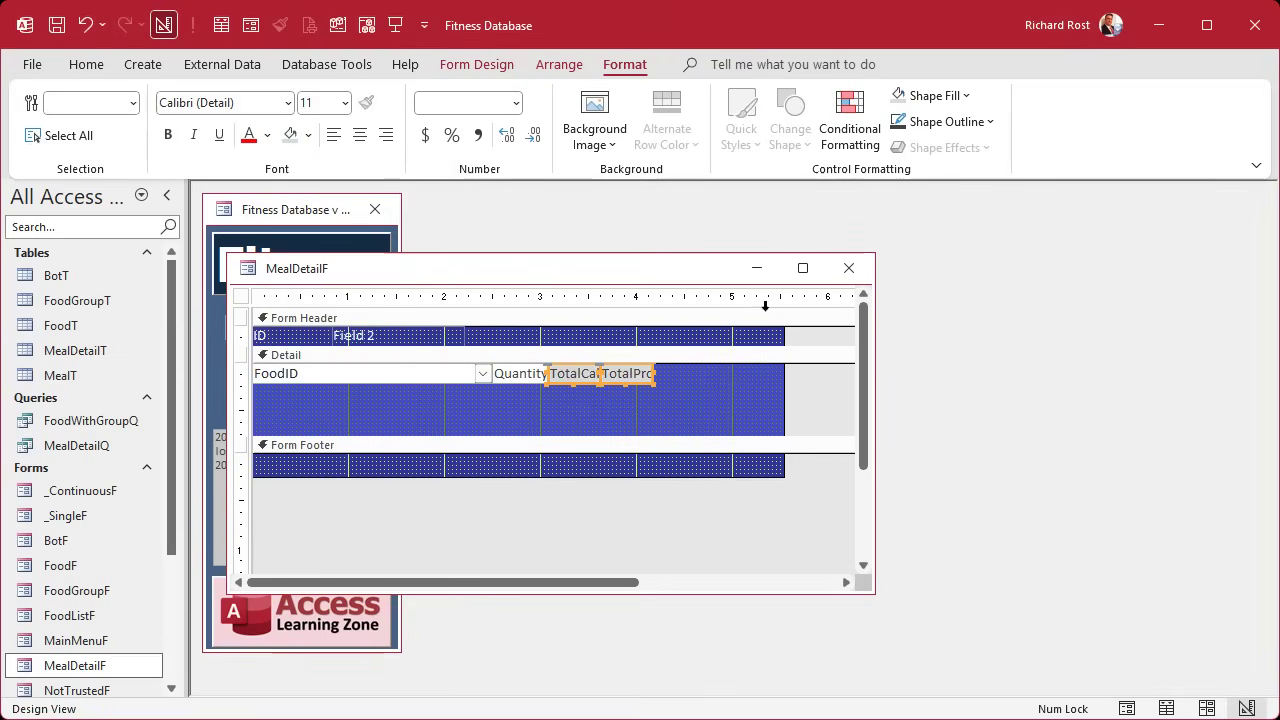
right_click(650, 366)
click(740, 714)
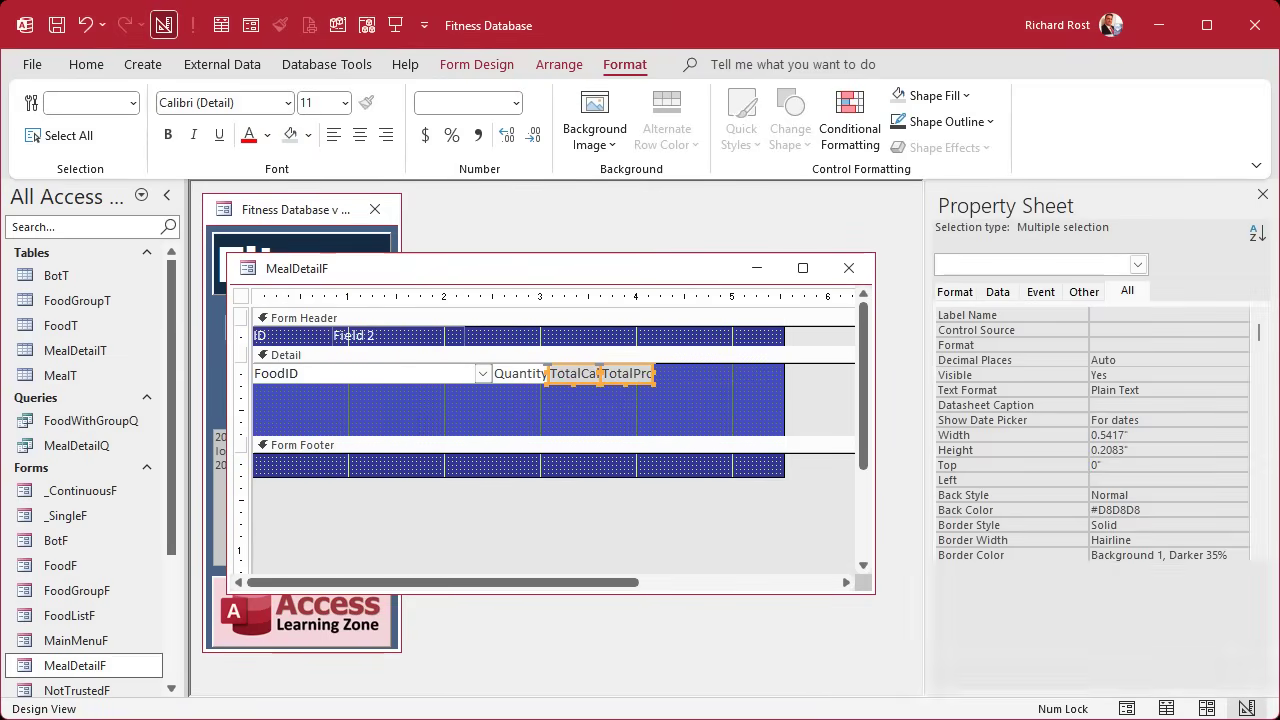
click(1084, 291)
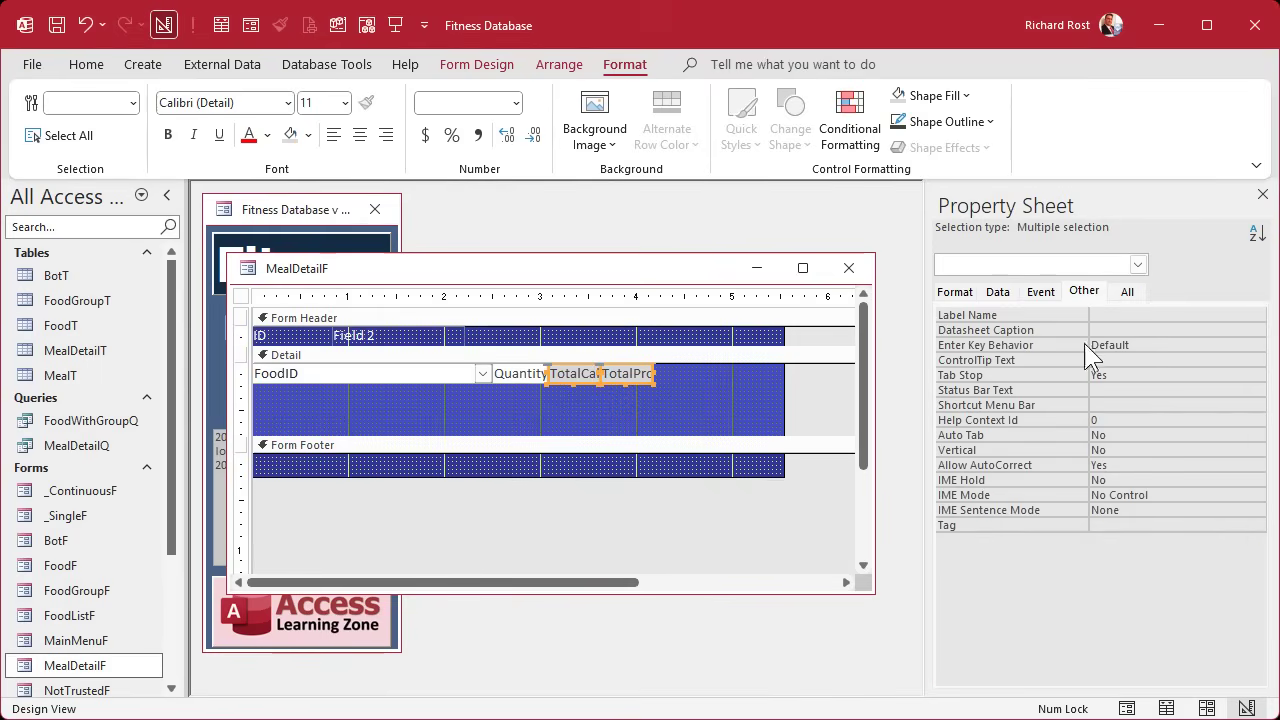
double_click(1123, 374)
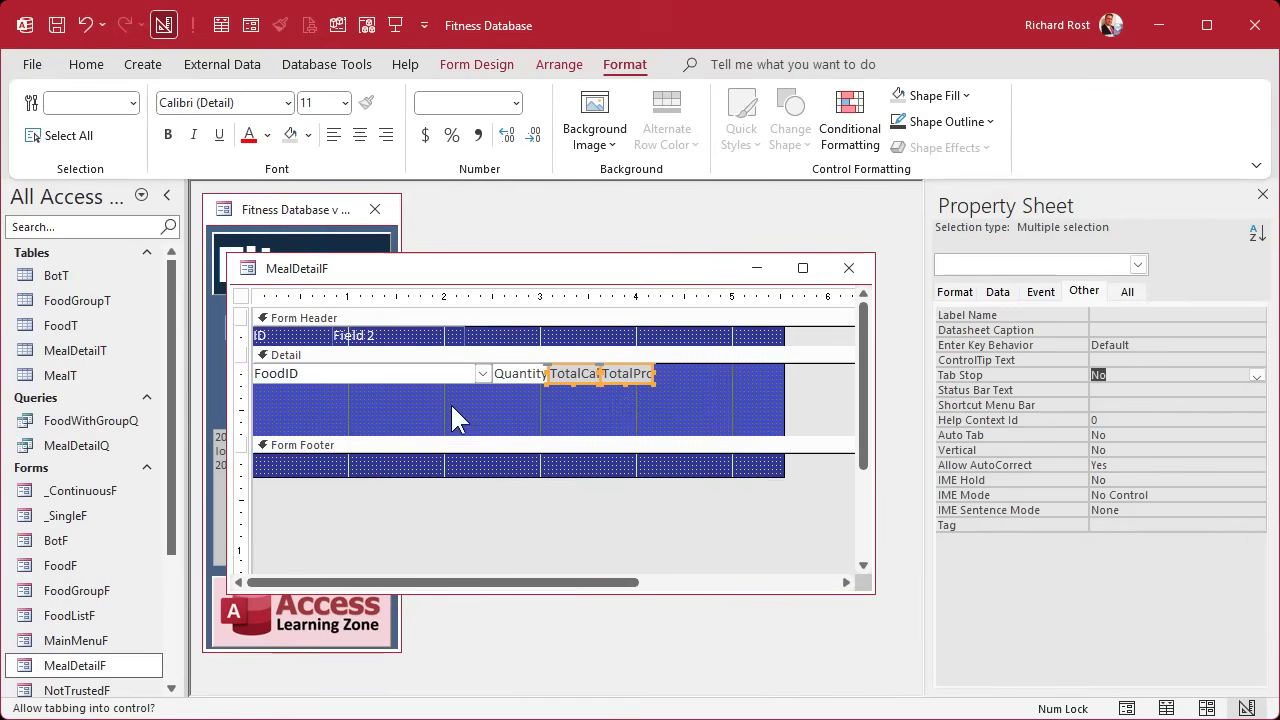
click(440, 356)
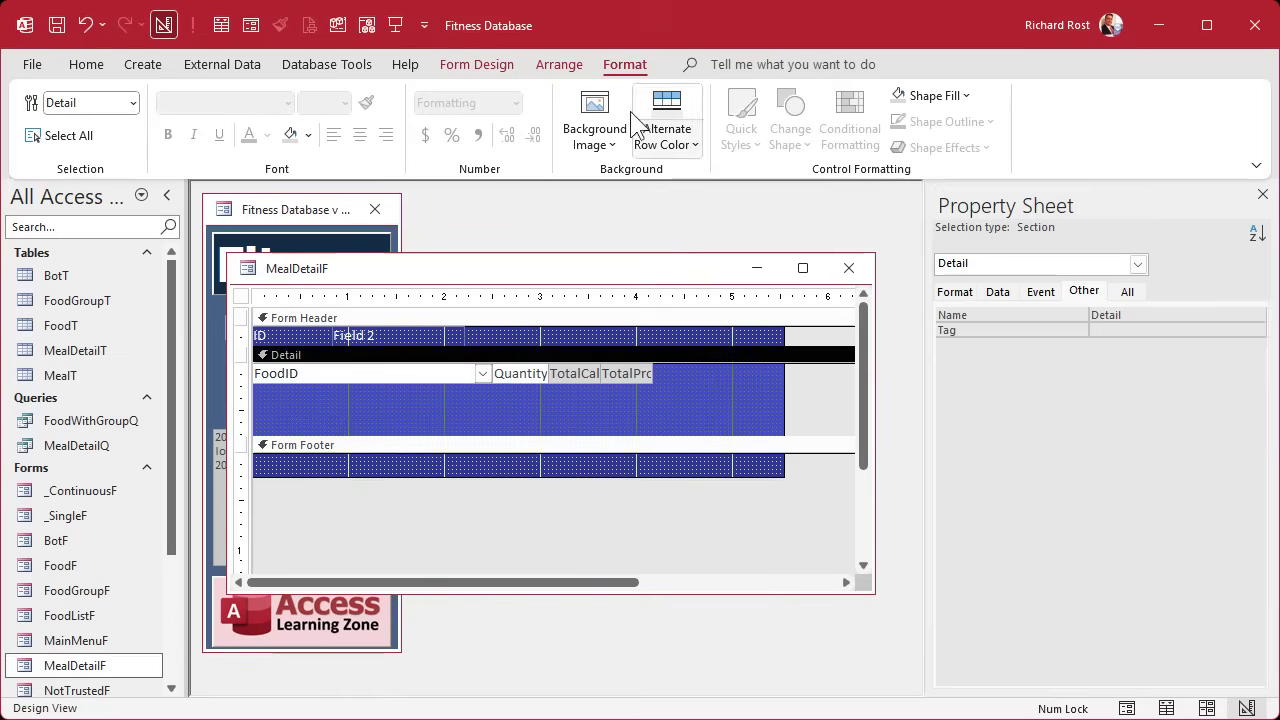
Reset the form's tab order with Auto Order.
click(478, 62)
click(982, 128)
click(689, 508)
Accept the new tab order, shrink the Detail section and narrow the form.
click(483, 507)
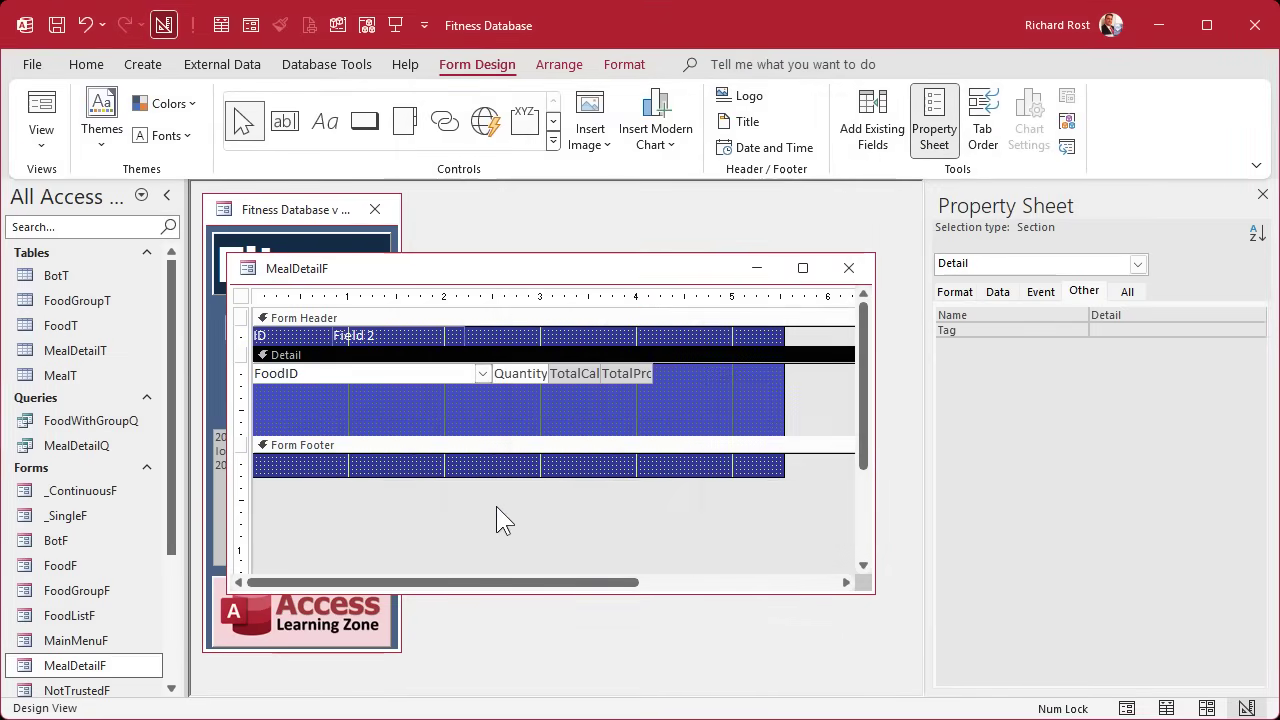
drag(556, 441, 560, 385)
drag(783, 364, 653, 362)
Delete the Field 2 label and widen the ID label, retyping it as the Food Item heading line.
click(410, 342)
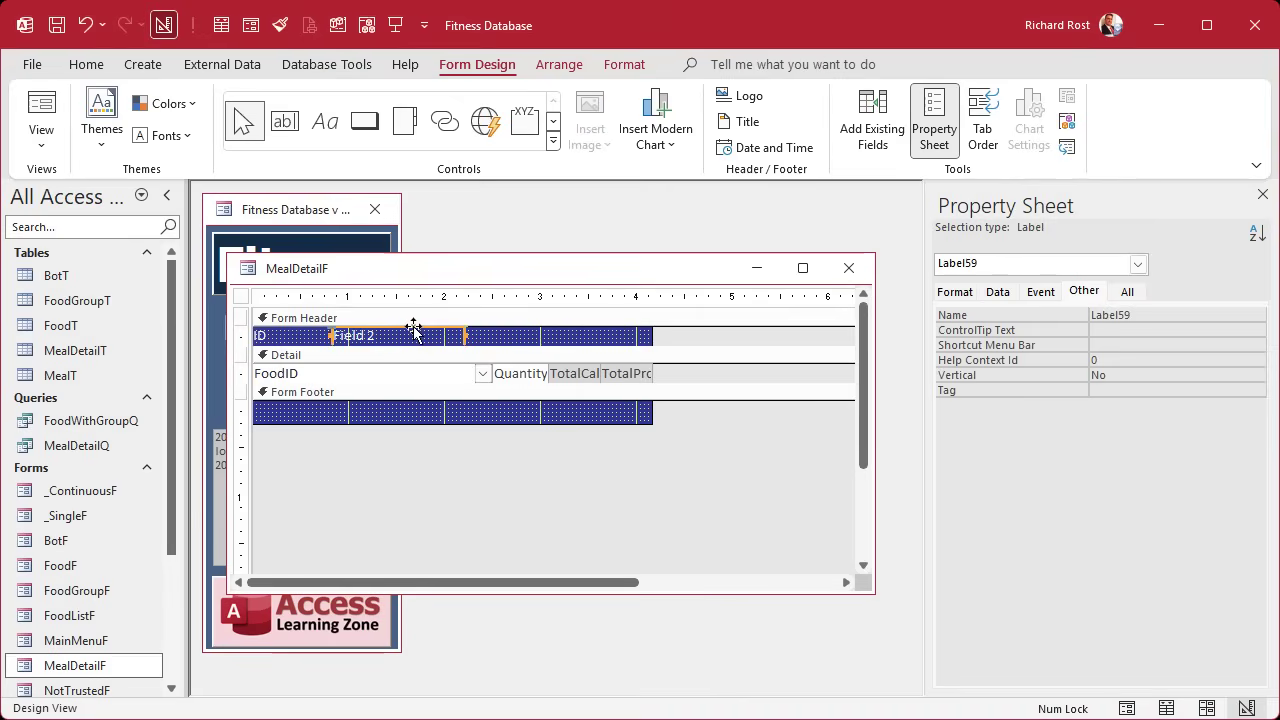
key(Delete)
click(300, 338)
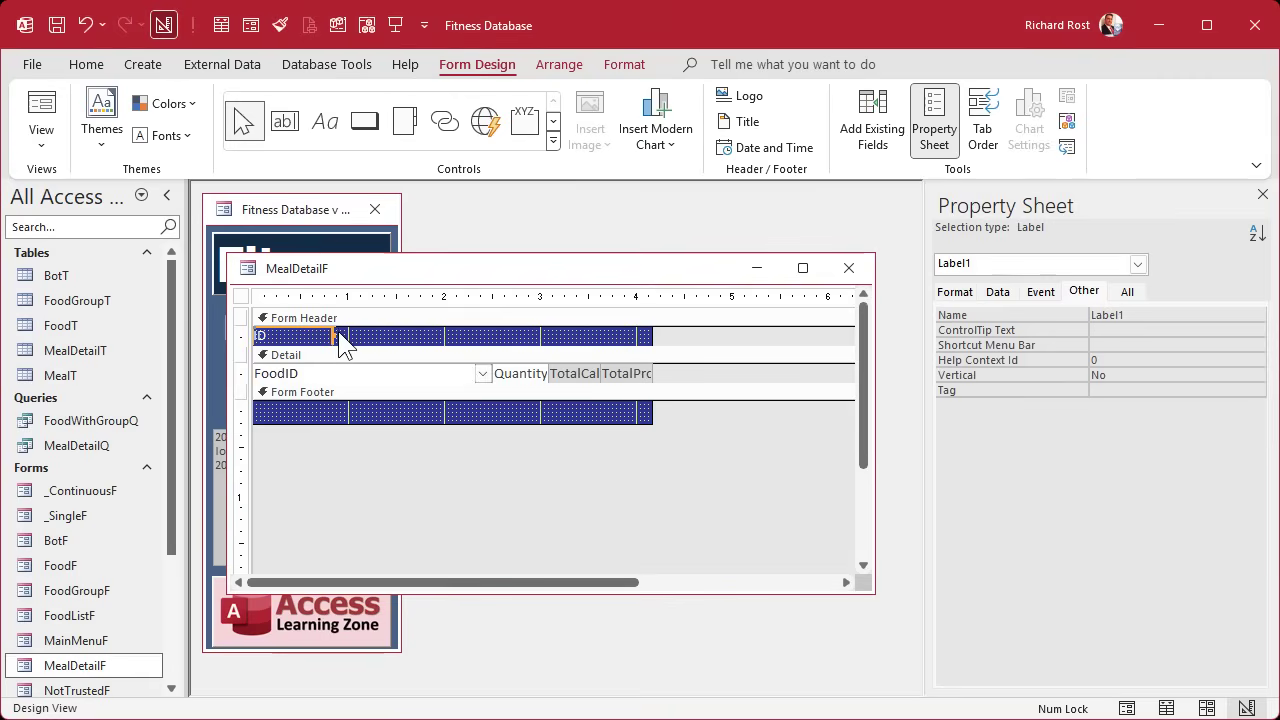
drag(334, 337, 648, 330)
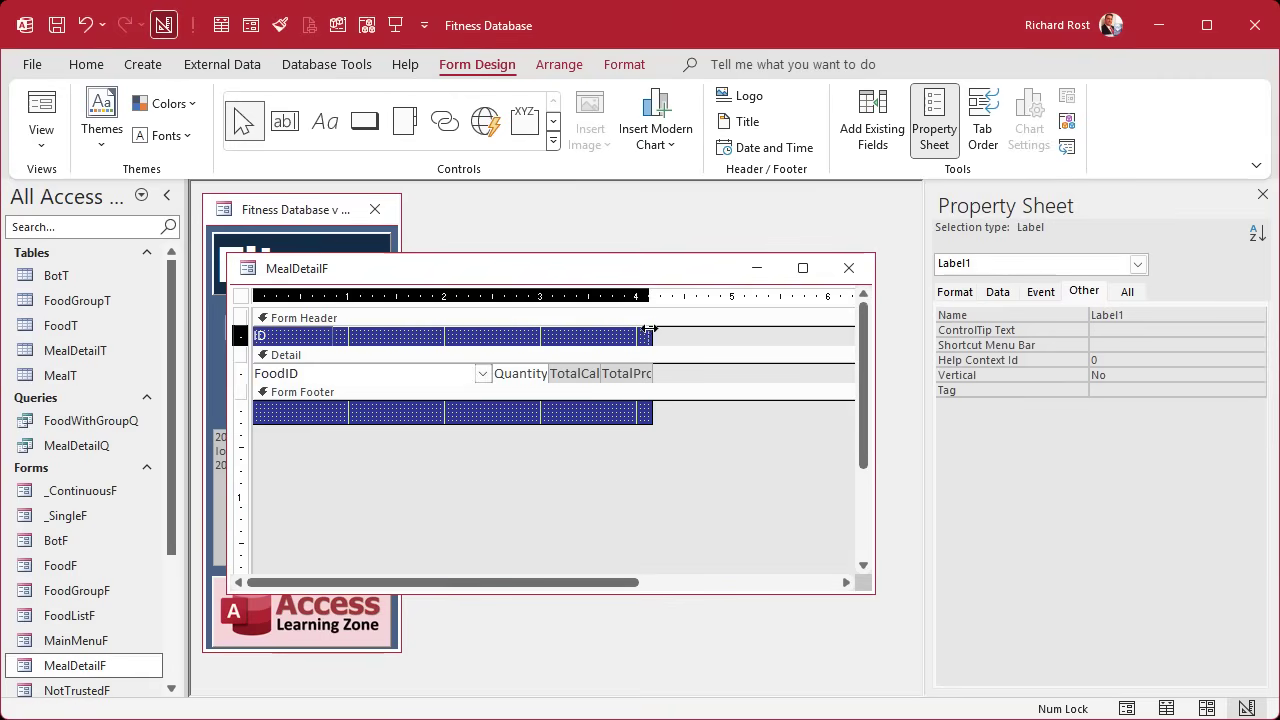
click(279, 338)
drag(279, 338, 224, 350)
text(Food Item Qty Calories Protein)
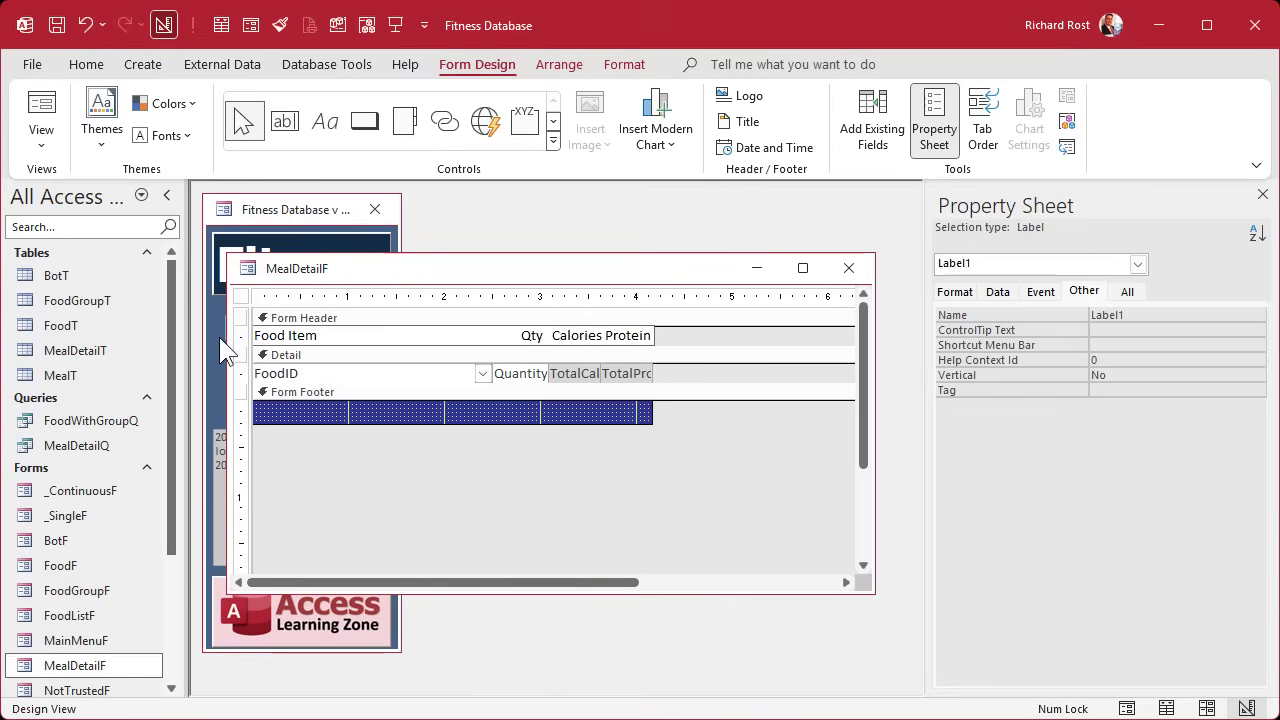
Align the Food Item, Qty, Calories, Protein headings by removing a space before Qty.
shift+click(221, 338)
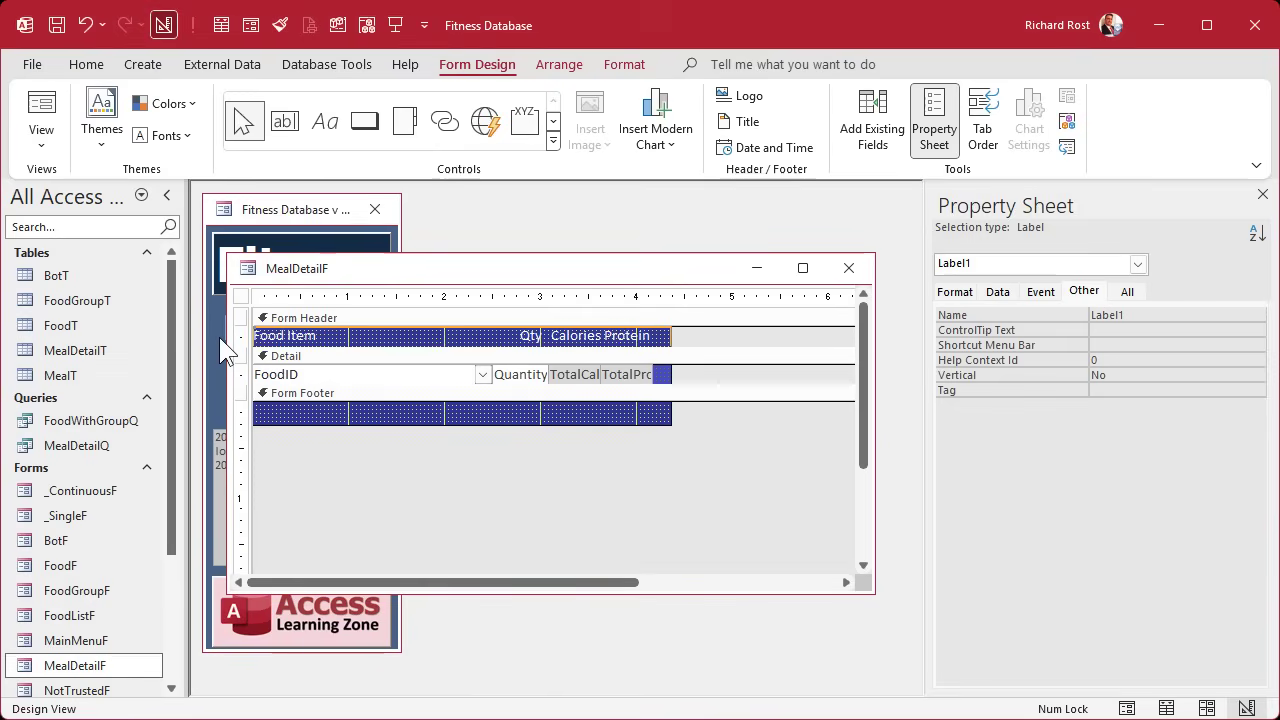
click(555, 500)
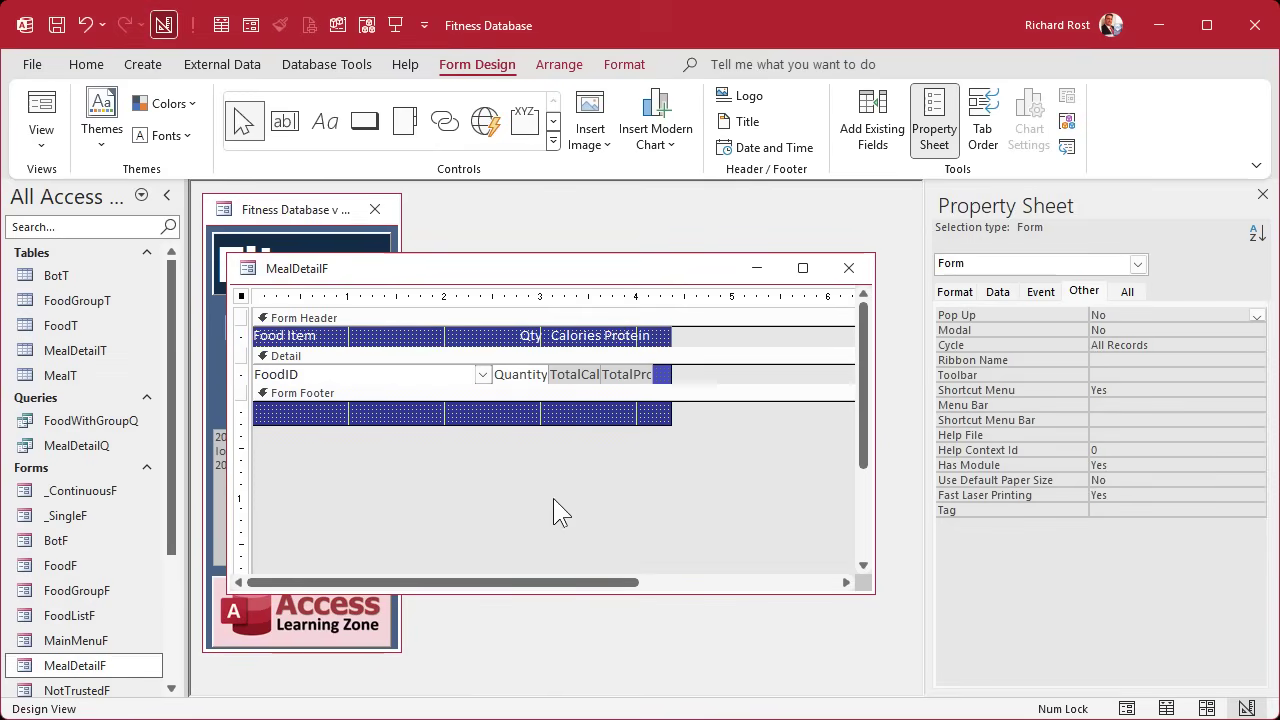
click(638, 337)
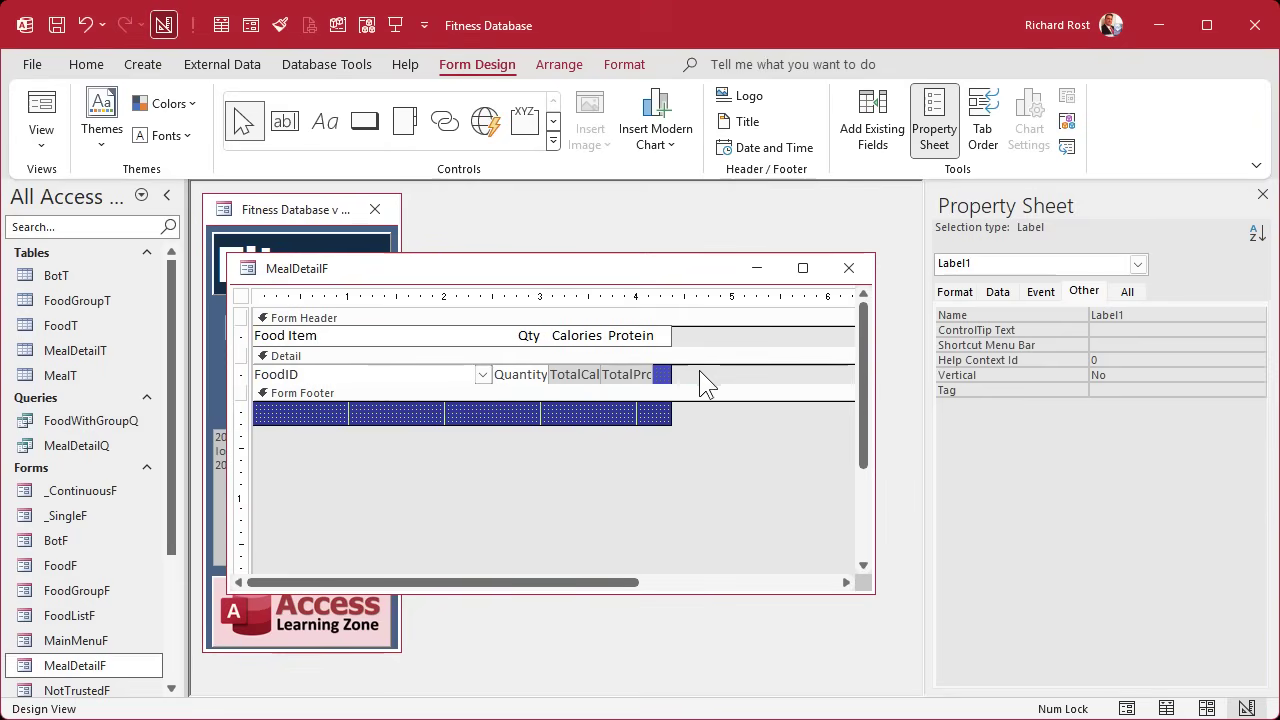
drag(702, 368, 661, 332)
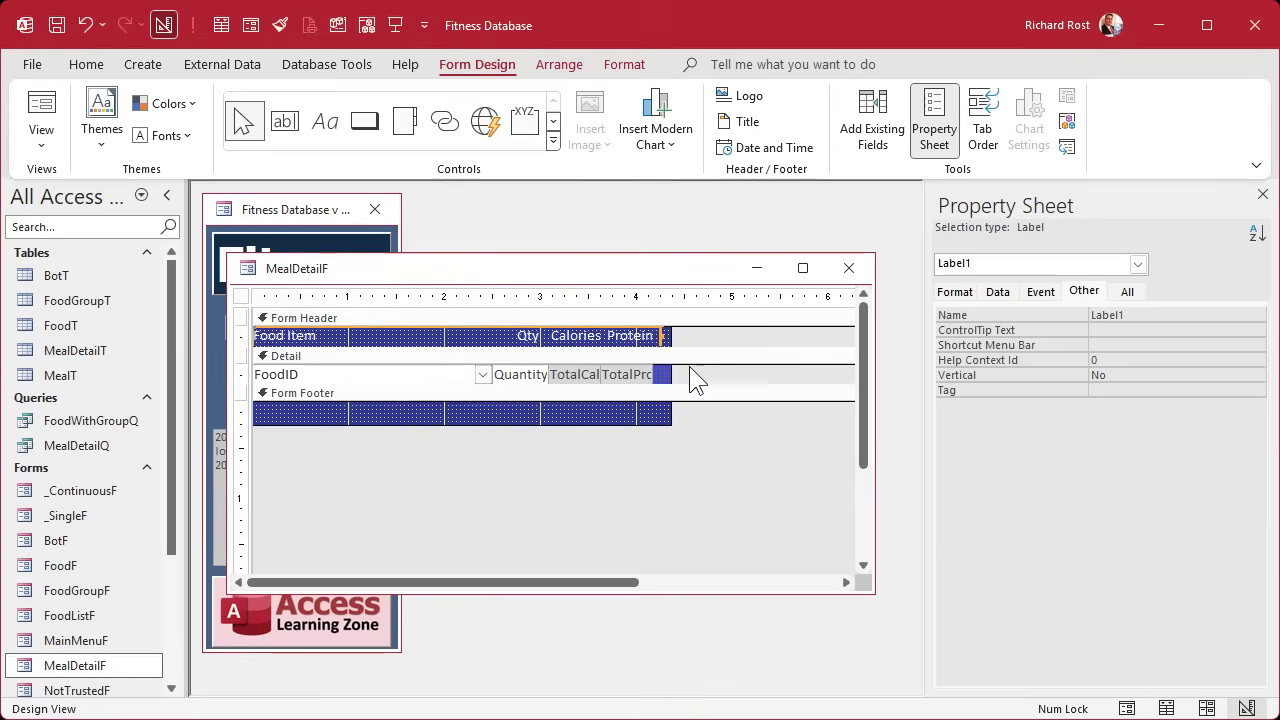
click(484, 336)
key(Delete)
key(Delete)
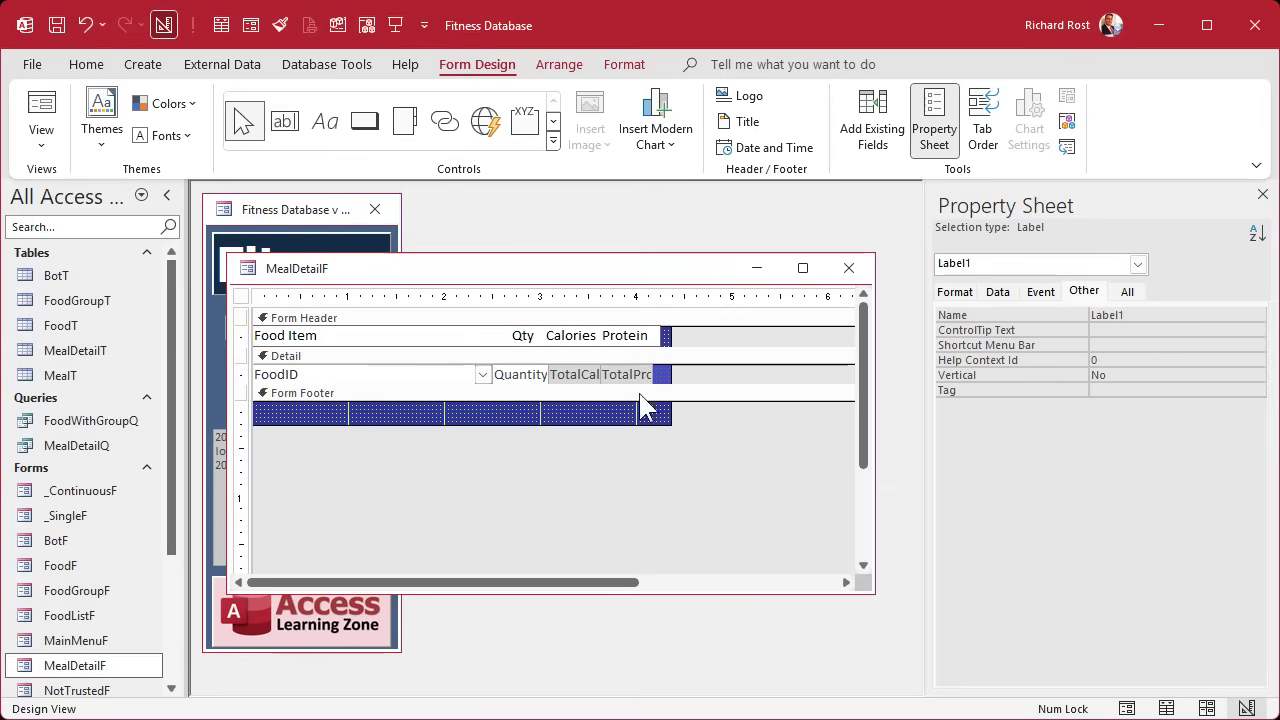
click(686, 365)
click(655, 336)
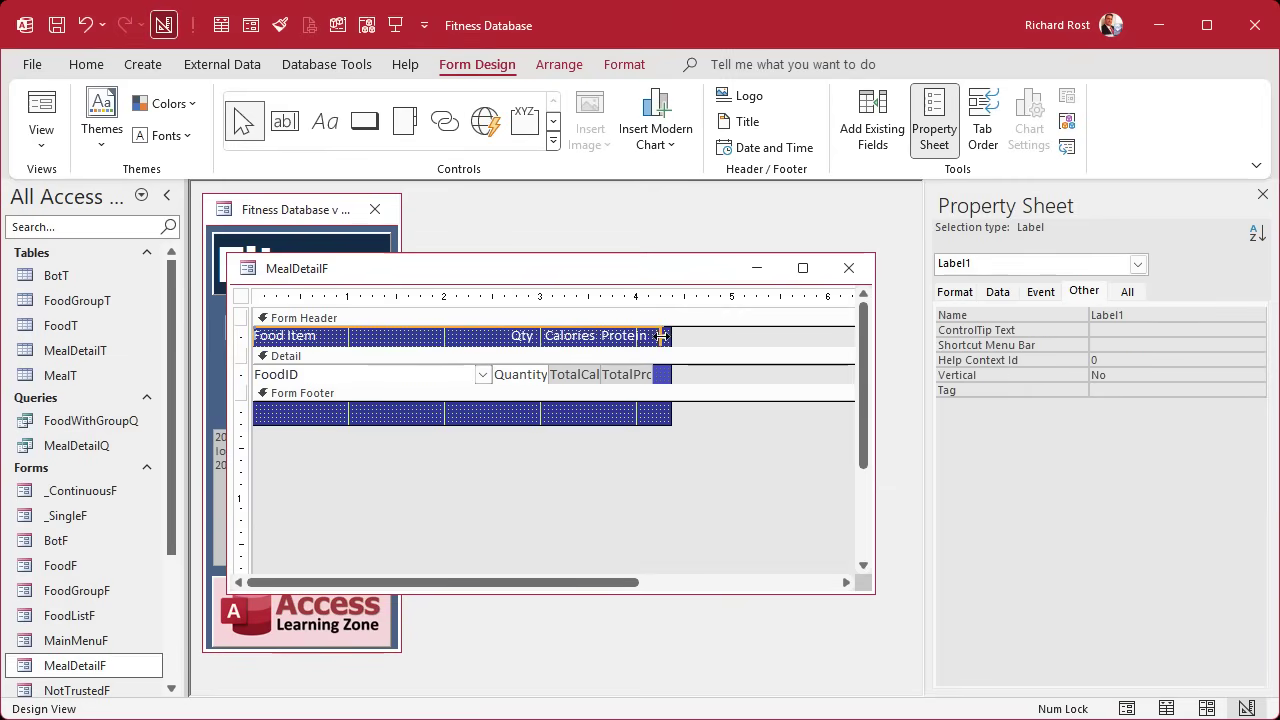
click(651, 335)
key(Return)
Make the Form Footer slightly taller and close the MealDetailF design.
click(363, 466)
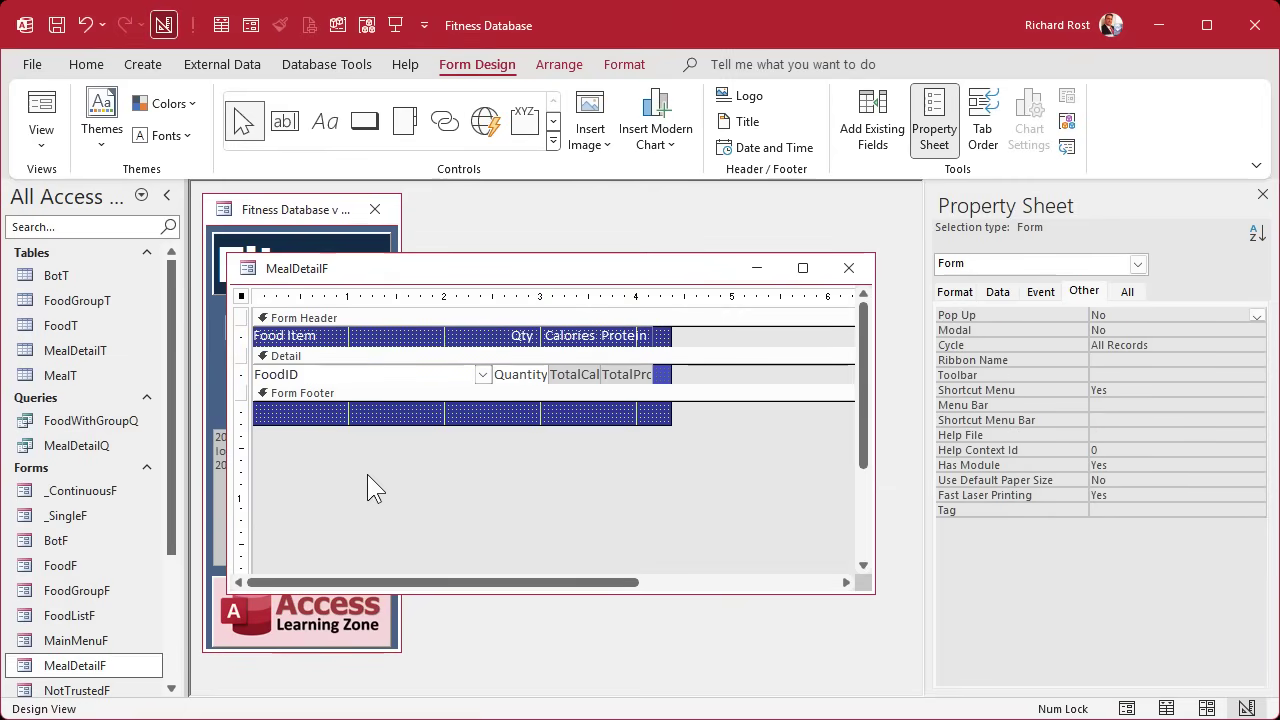
drag(449, 426, 449, 433)
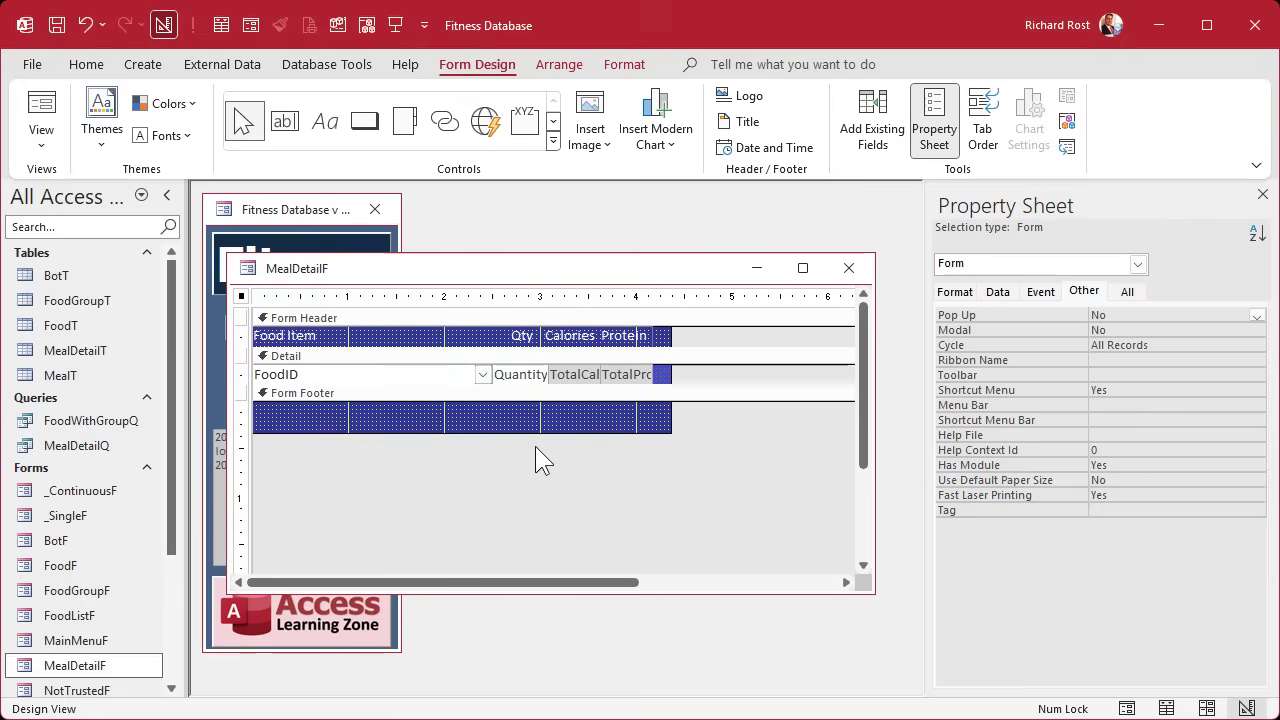
click(849, 268)
Open MealDetailF to check its food rows, then return to Design View with a wider window.
double_click(92, 666)
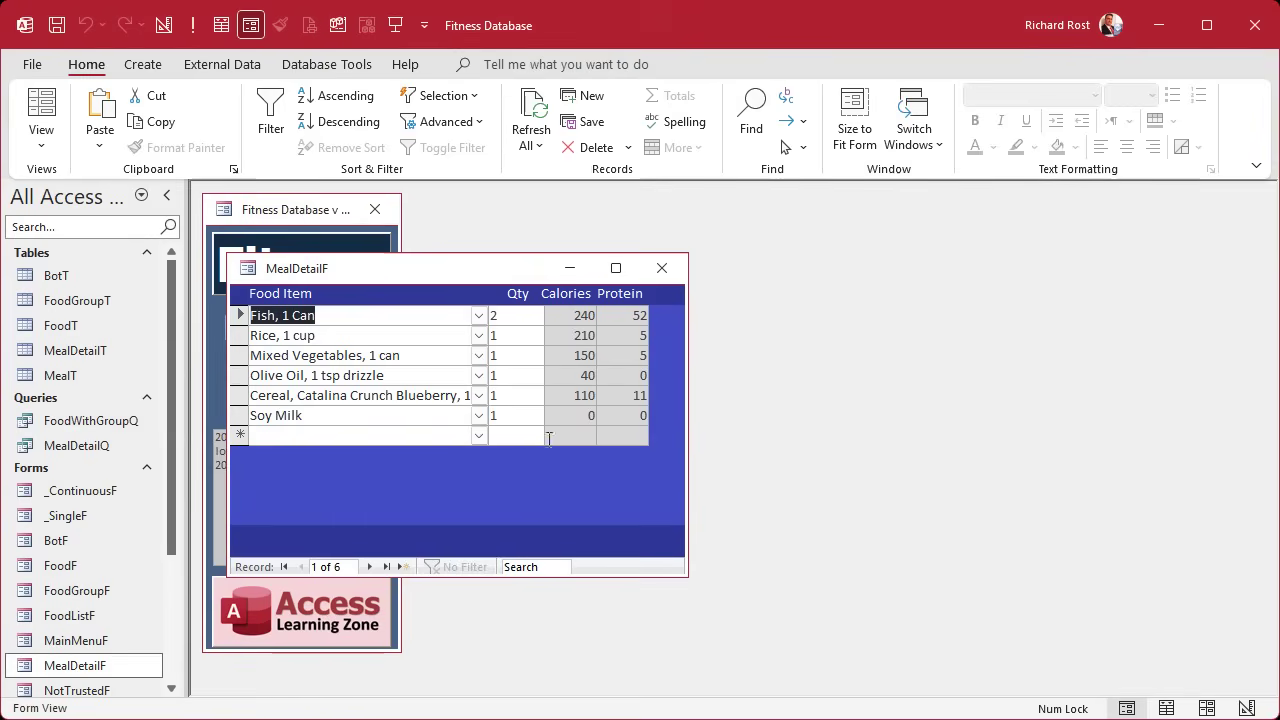
right_click(508, 272)
click(576, 432)
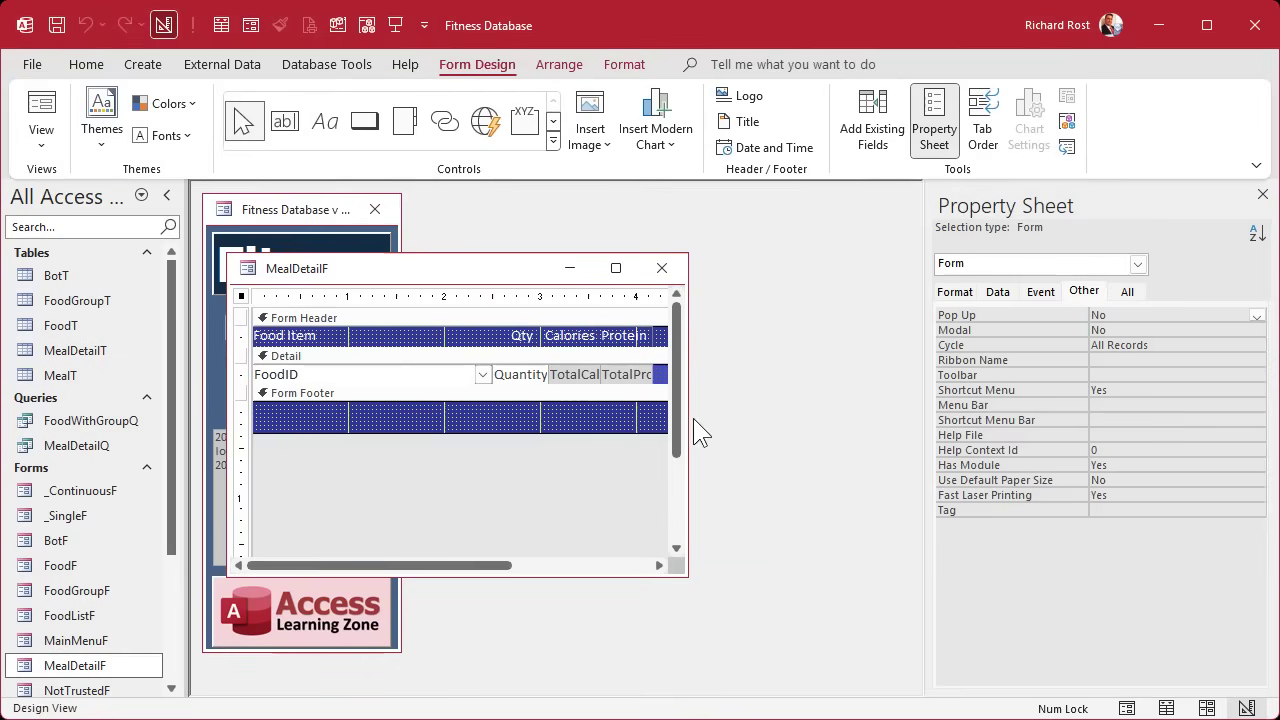
drag(688, 414, 808, 445)
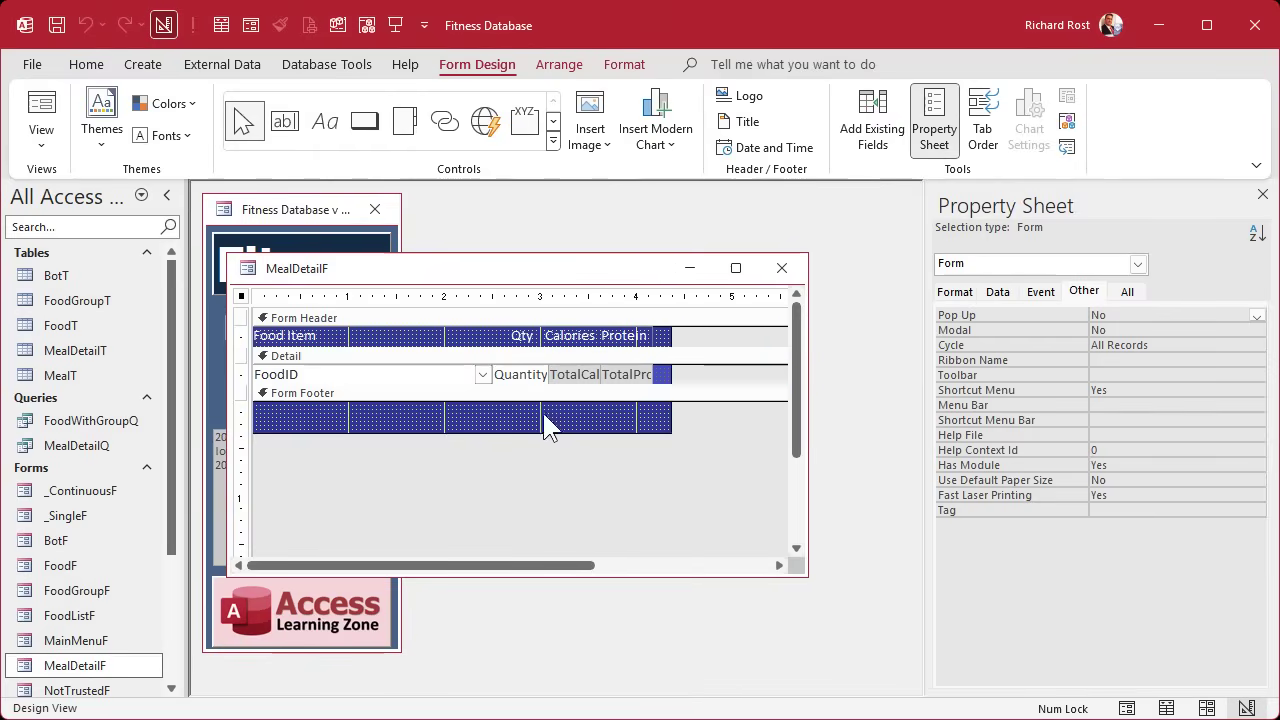
Move the TotalProtein box farther right to the end of the row.
drag(586, 398, 632, 363)
click(686, 433)
click(647, 457)
click(646, 339)
click(689, 388)
click(660, 376)
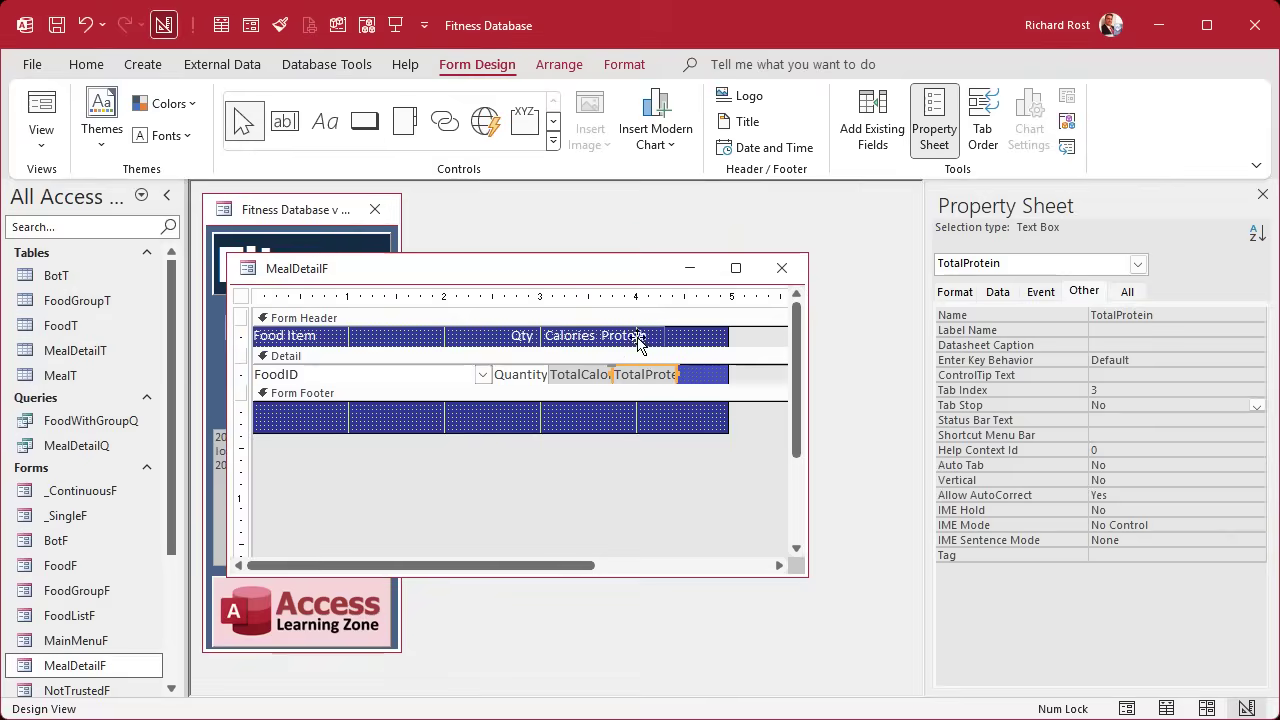
Stretch the heading label and add spacing so Qty, Calories and Protein sit over their columns.
click(636, 335)
drag(670, 335, 677, 335)
click(493, 333)
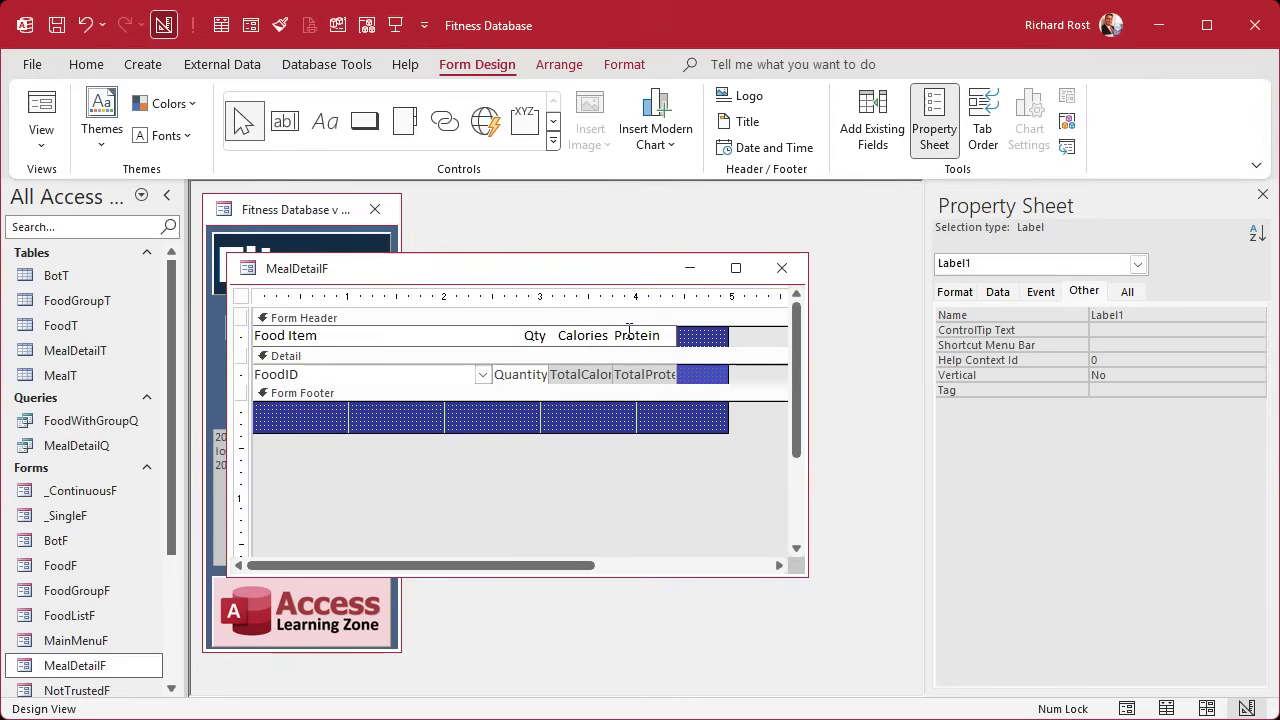
click(559, 336)
click(663, 410)
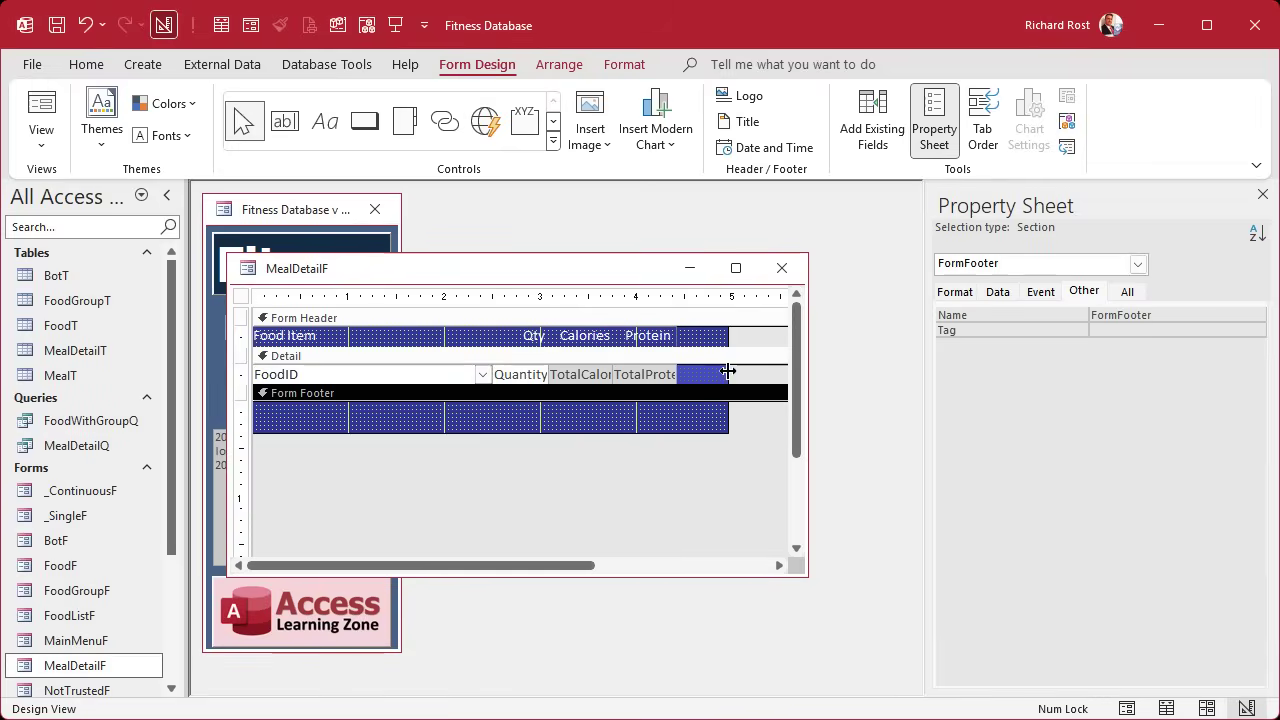
Narrow the form to fit its columns, right-align Quantity, and reopen MealDetailF in Form View.
drag(728, 372, 697, 372)
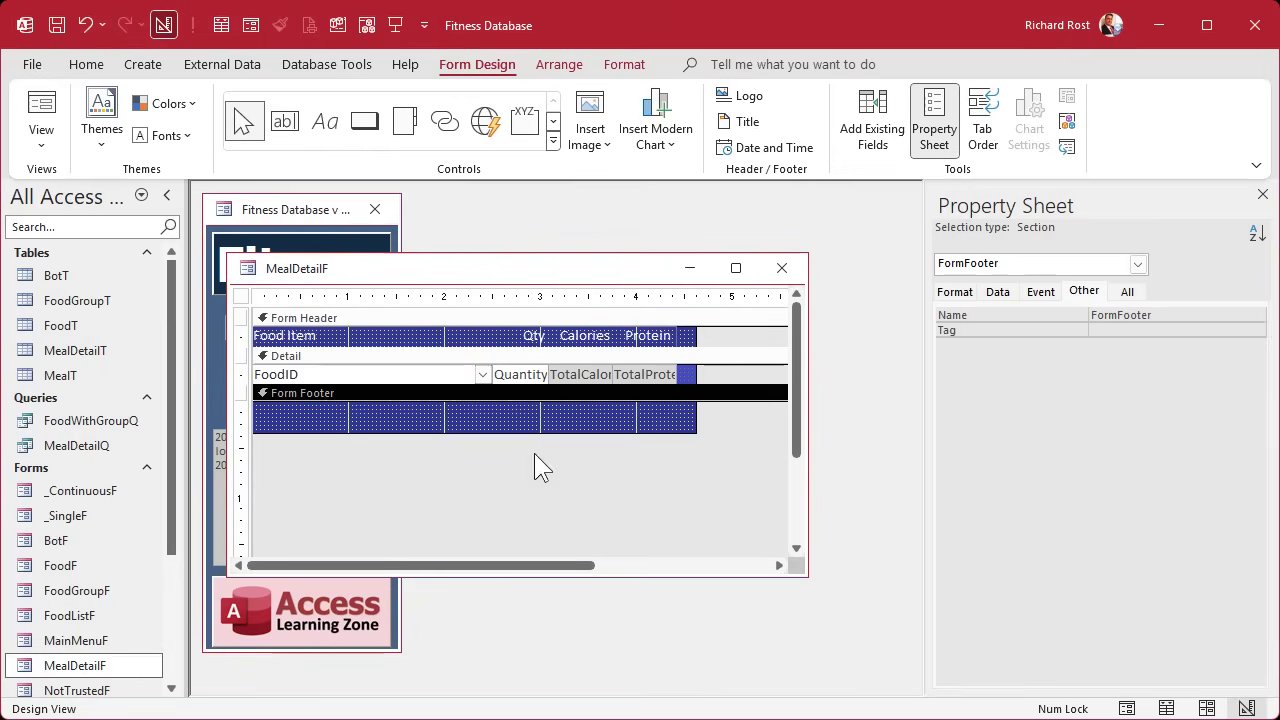
click(514, 373)
click(624, 64)
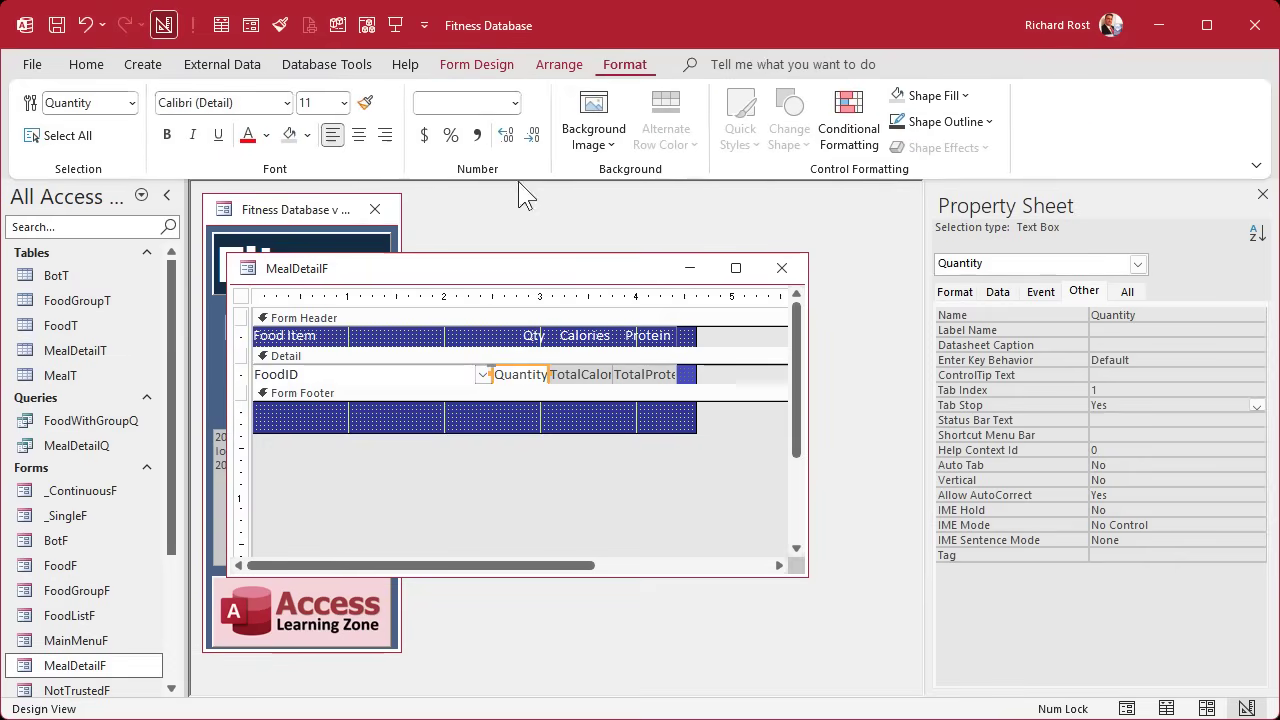
click(386, 134)
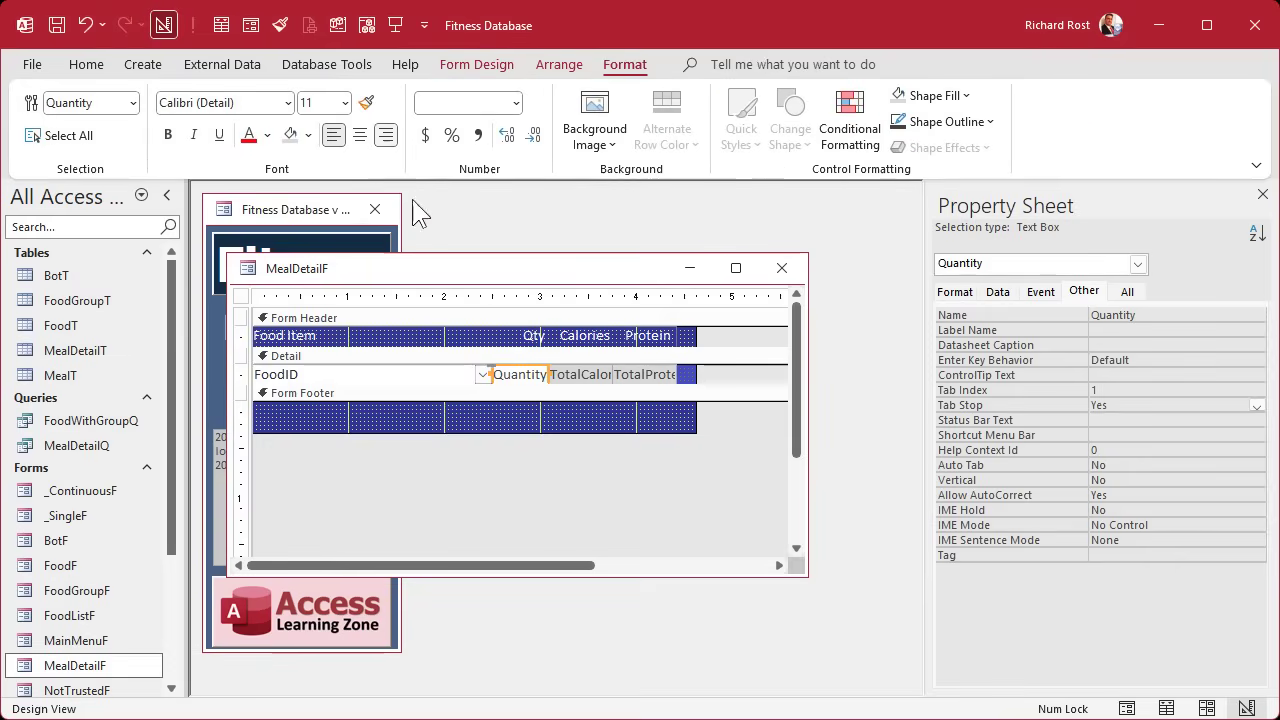
click(782, 268)
double_click(65, 666)
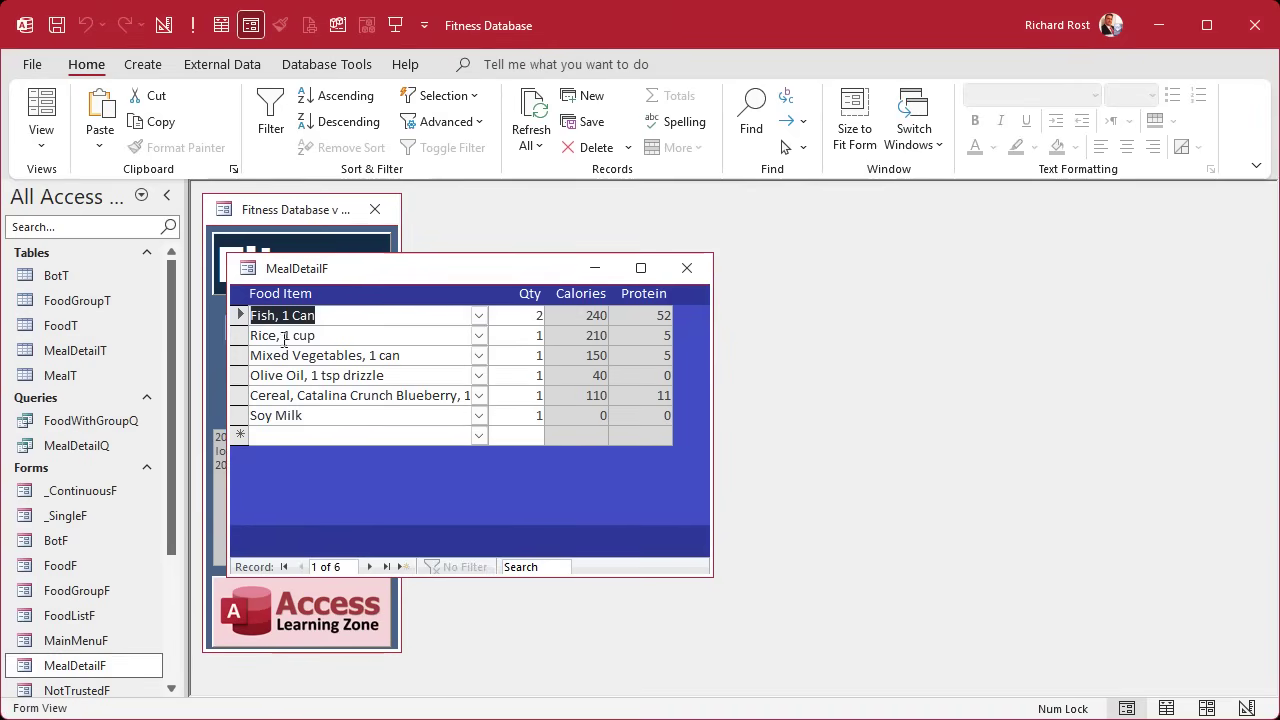
Switch MealDetailF from the meal rows back to Design View.
drag(240, 315, 253, 410)
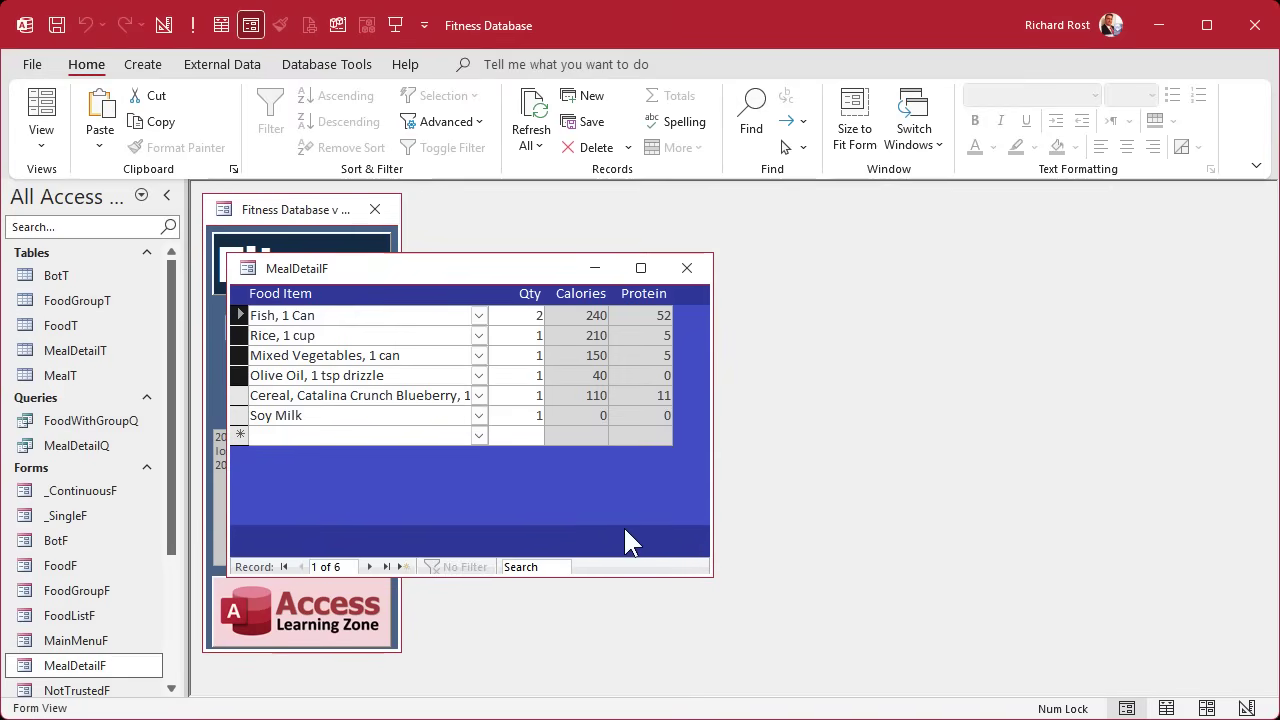
right_click(500, 267)
click(568, 426)
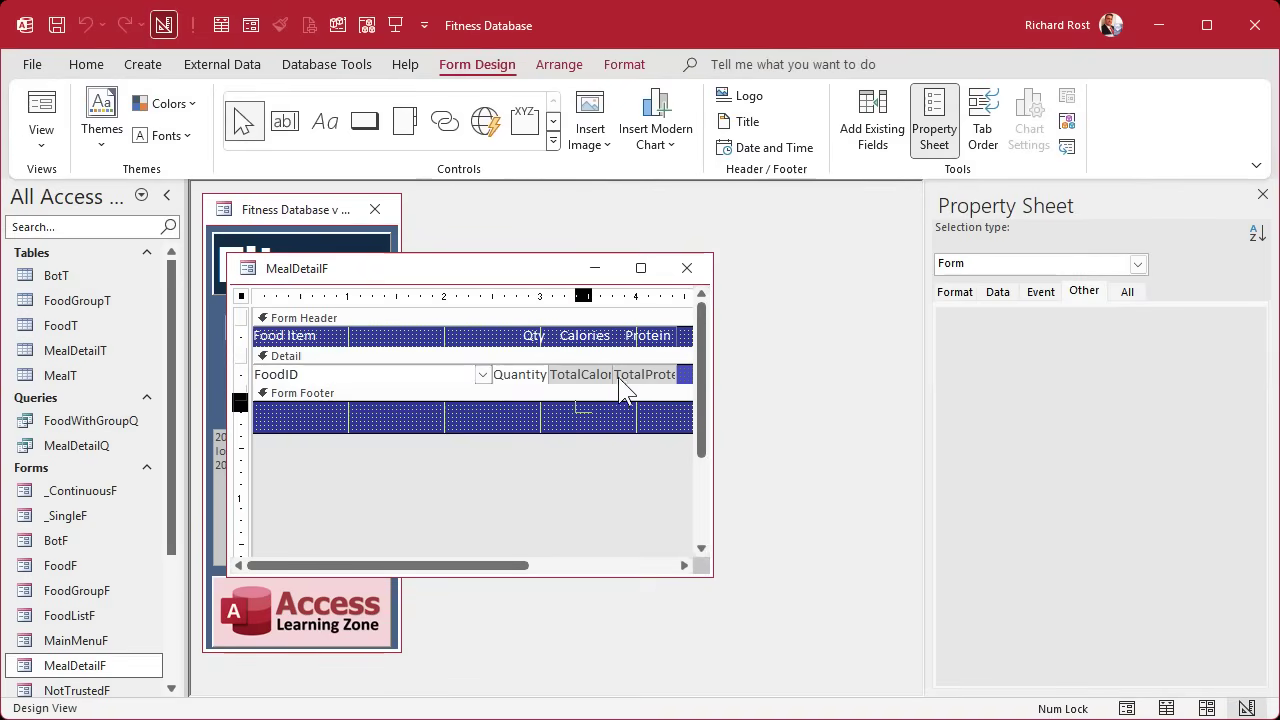
Paste copies of the TotalCalories and TotalProtein boxes into the Form Footer beneath their columns.
drag(580, 416, 647, 374)
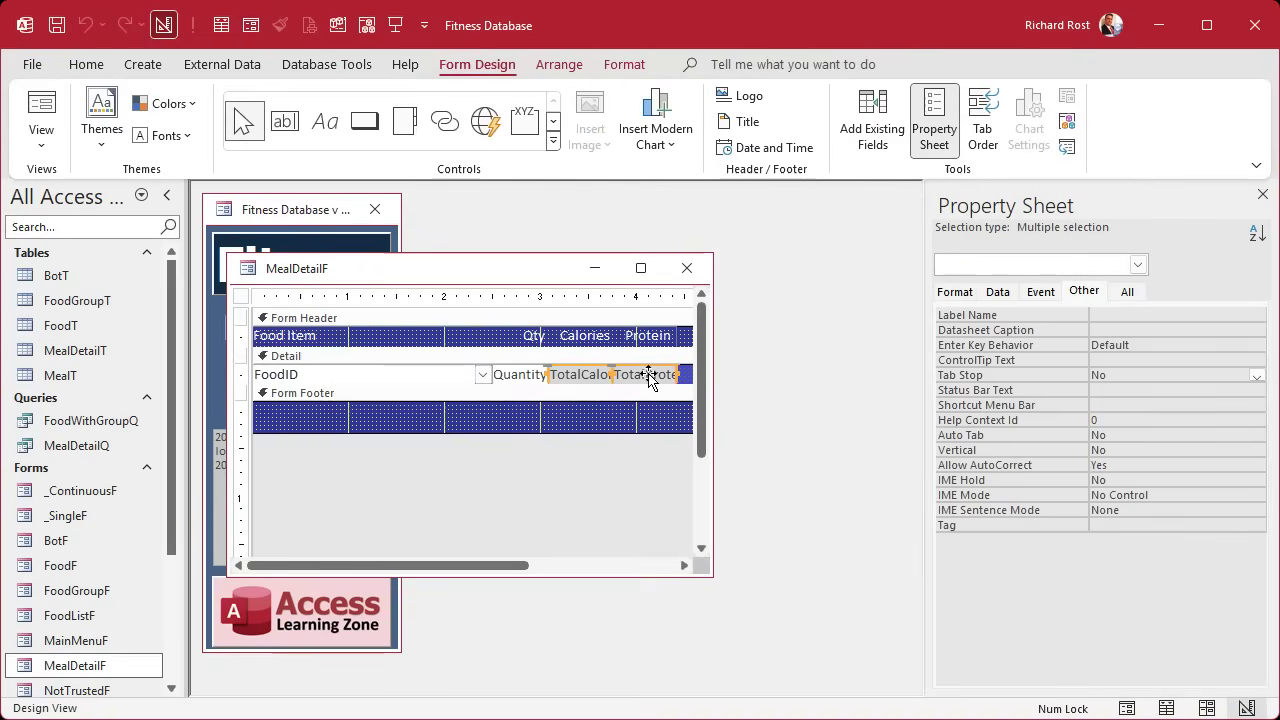
click(545, 394)
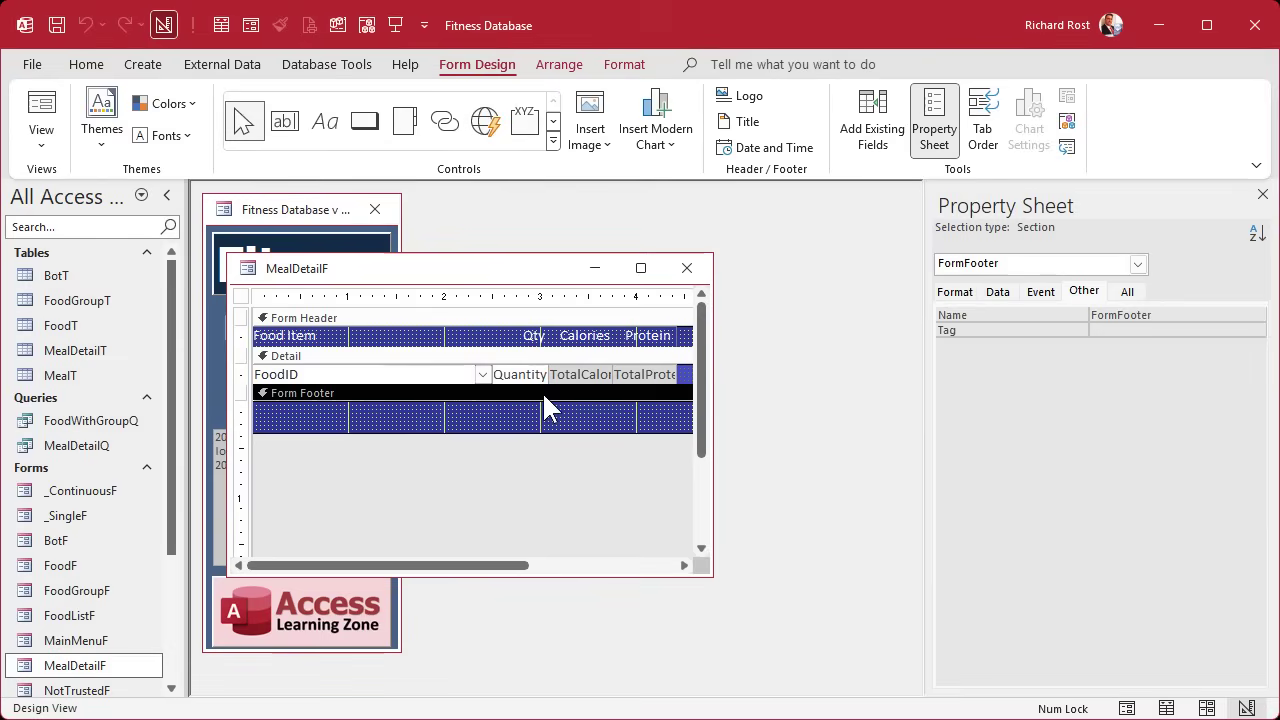
key(ctrl+v)
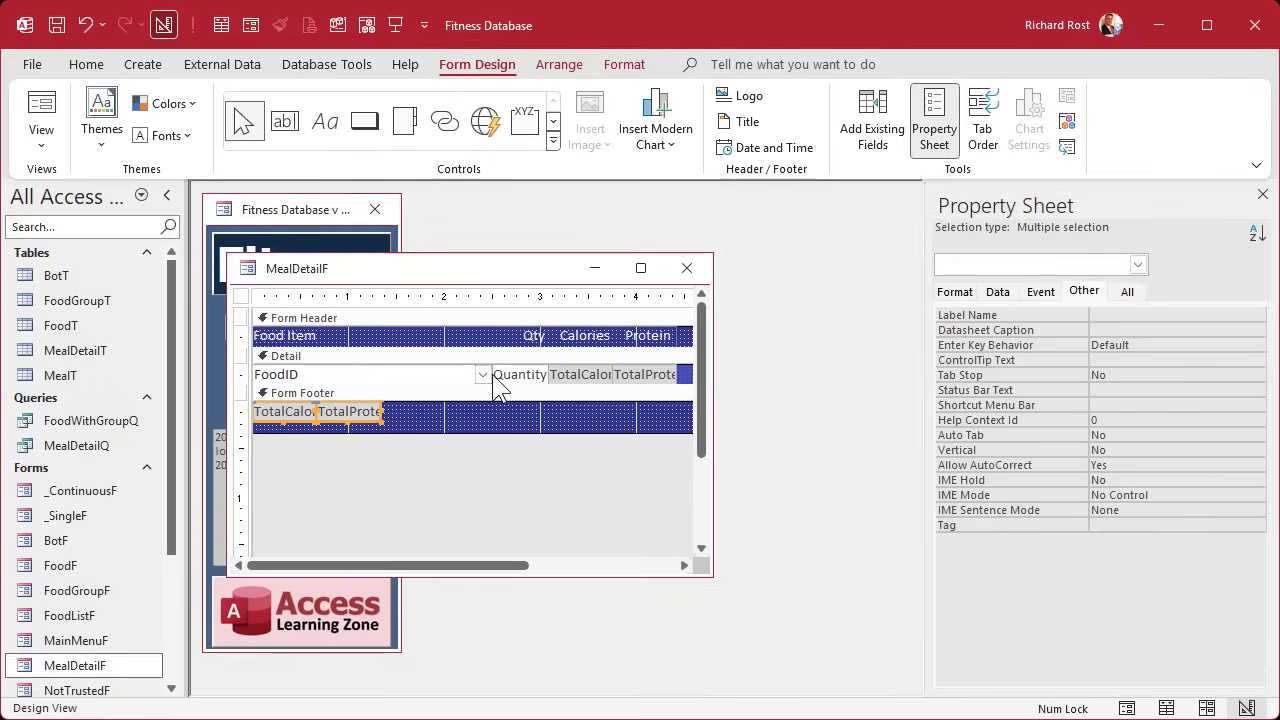
click(394, 357)
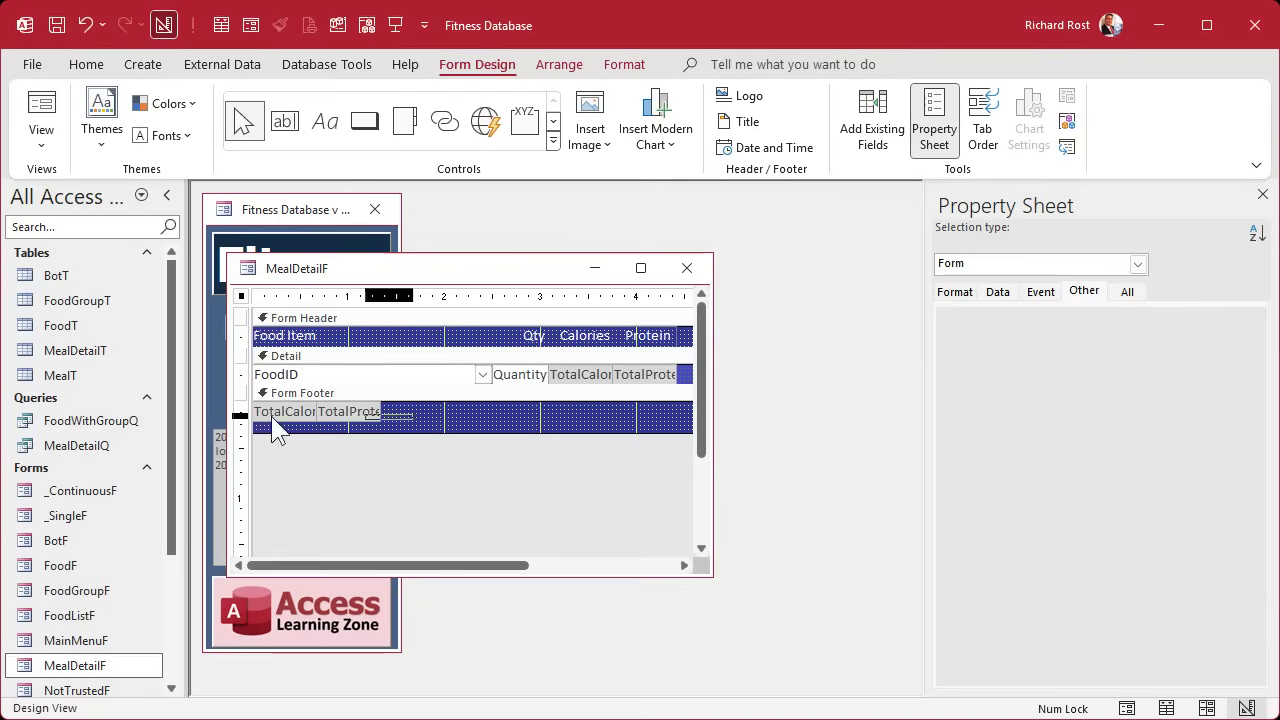
drag(272, 430, 648, 410)
click(463, 422)
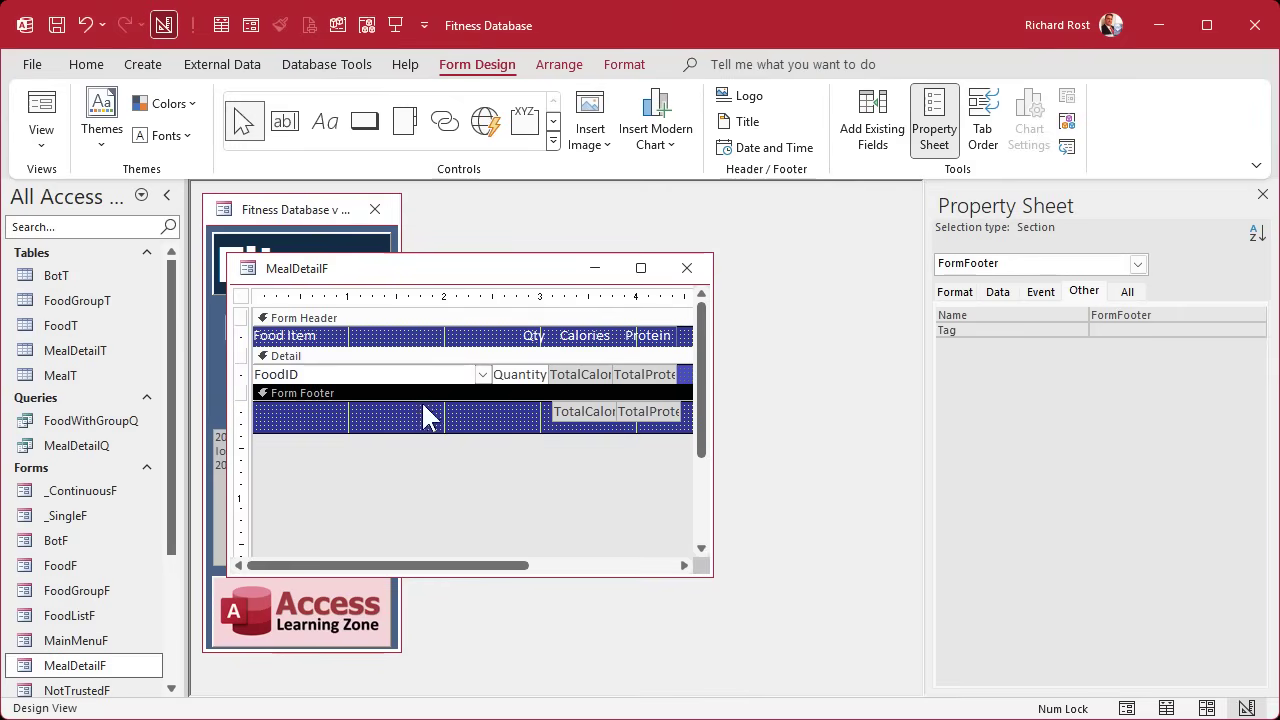
drag(512, 427, 650, 400)
Set the footer calories box's Control Source to =Sum([TotalCalories]) and name it SumTotalCalories.
click(636, 470)
click(578, 411)
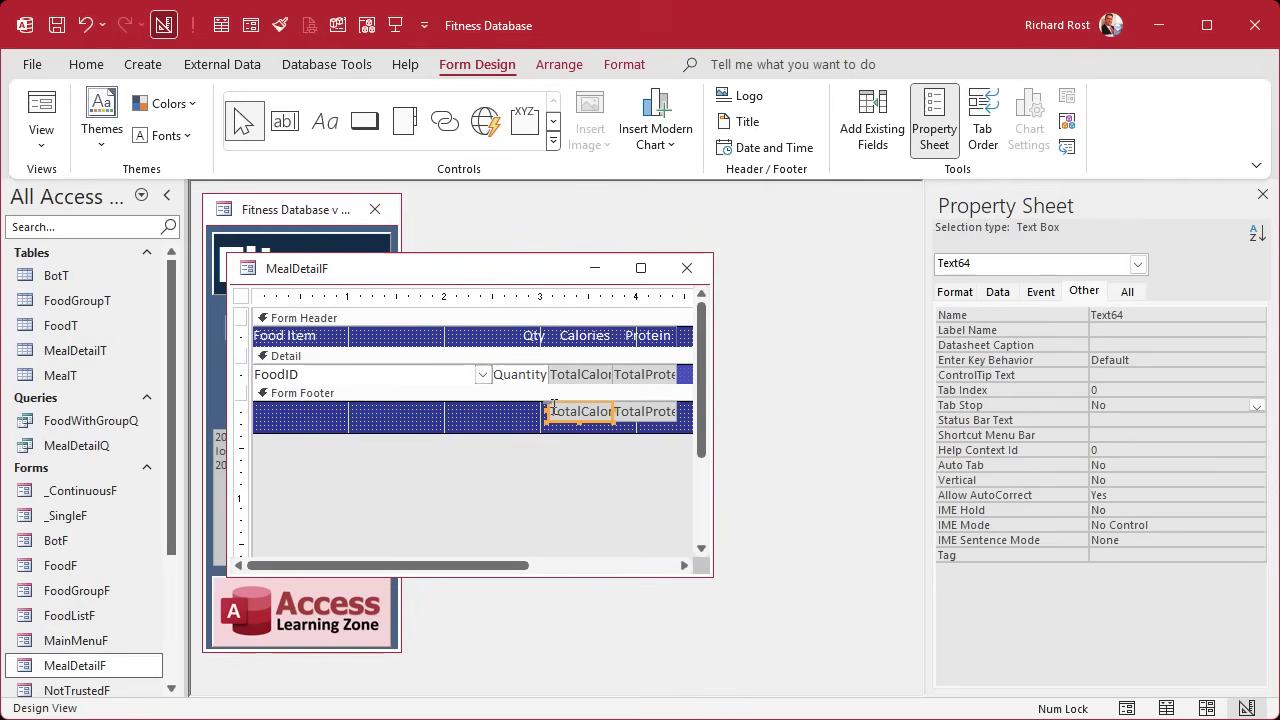
click(1127, 291)
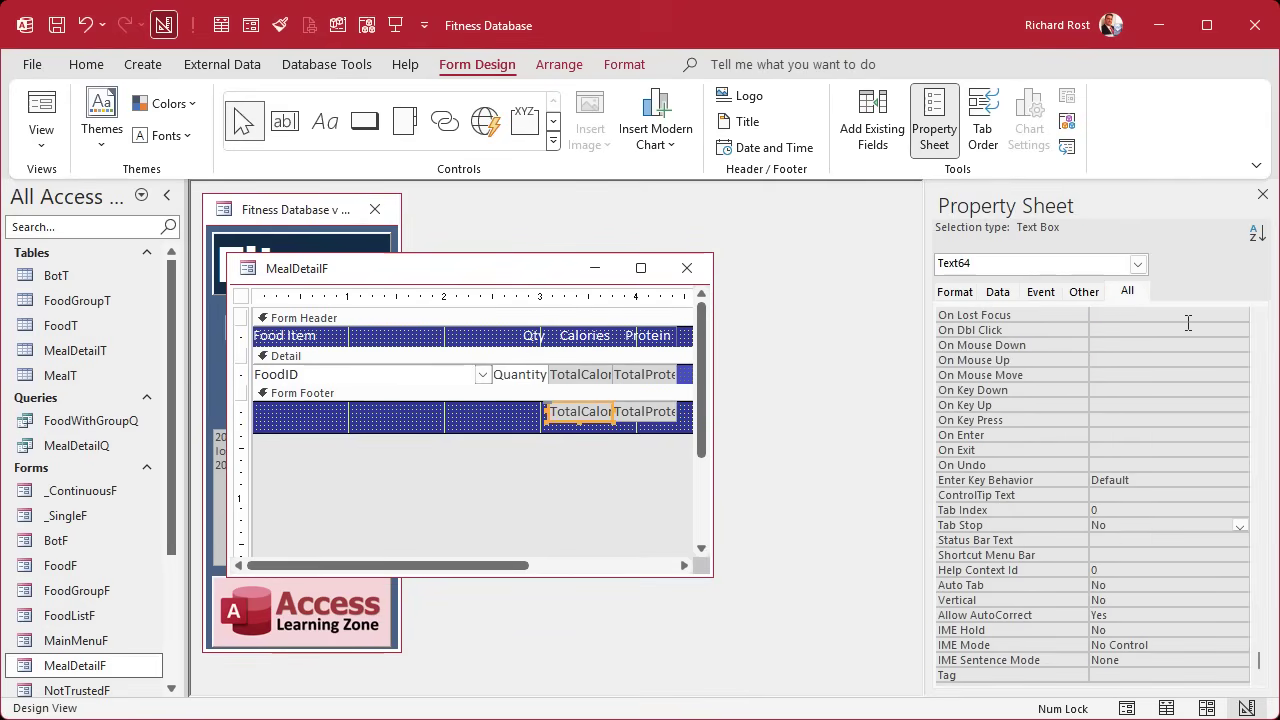
scroll(1249, 333, up, 20)
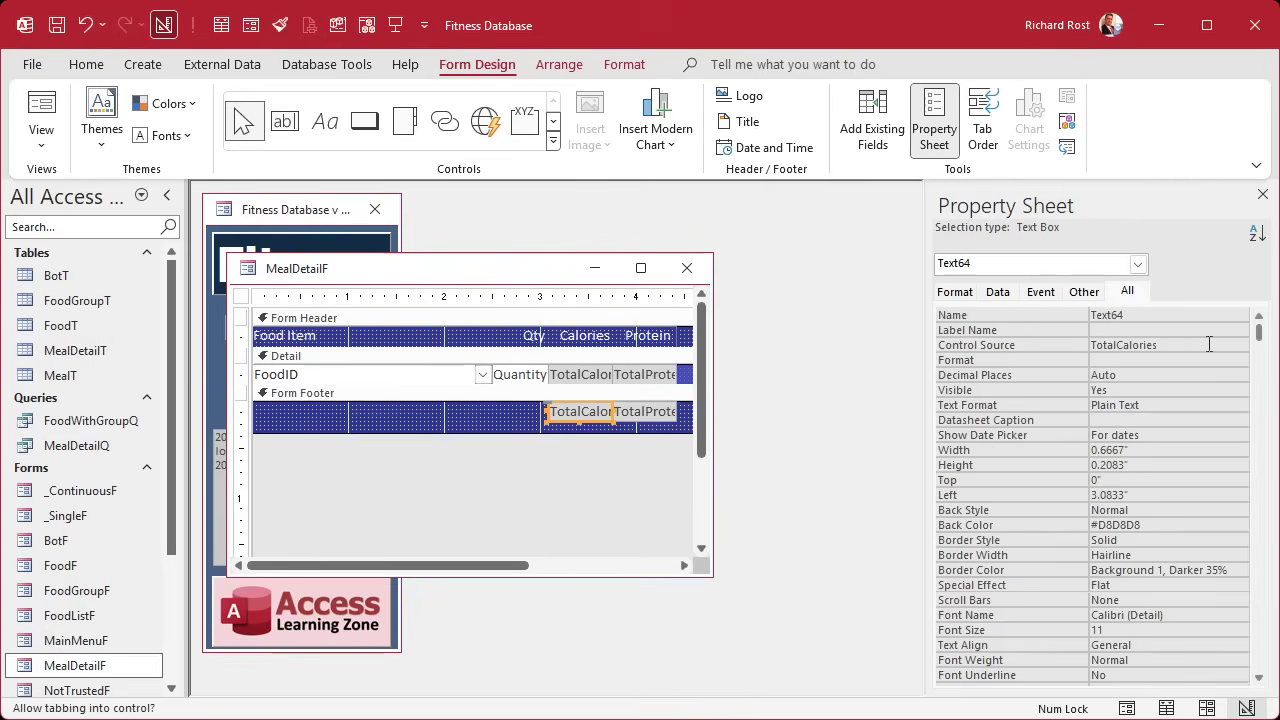
click(1180, 344)
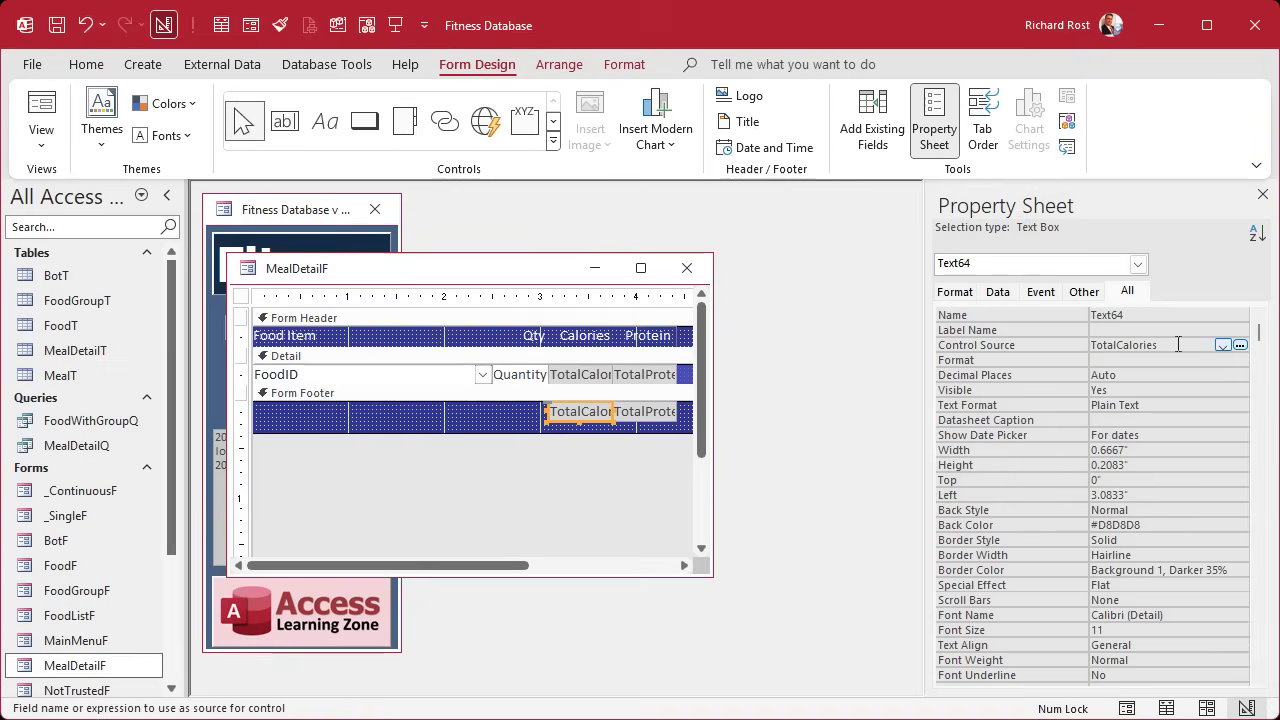
key(Home)
text(=SUM()
key(End)
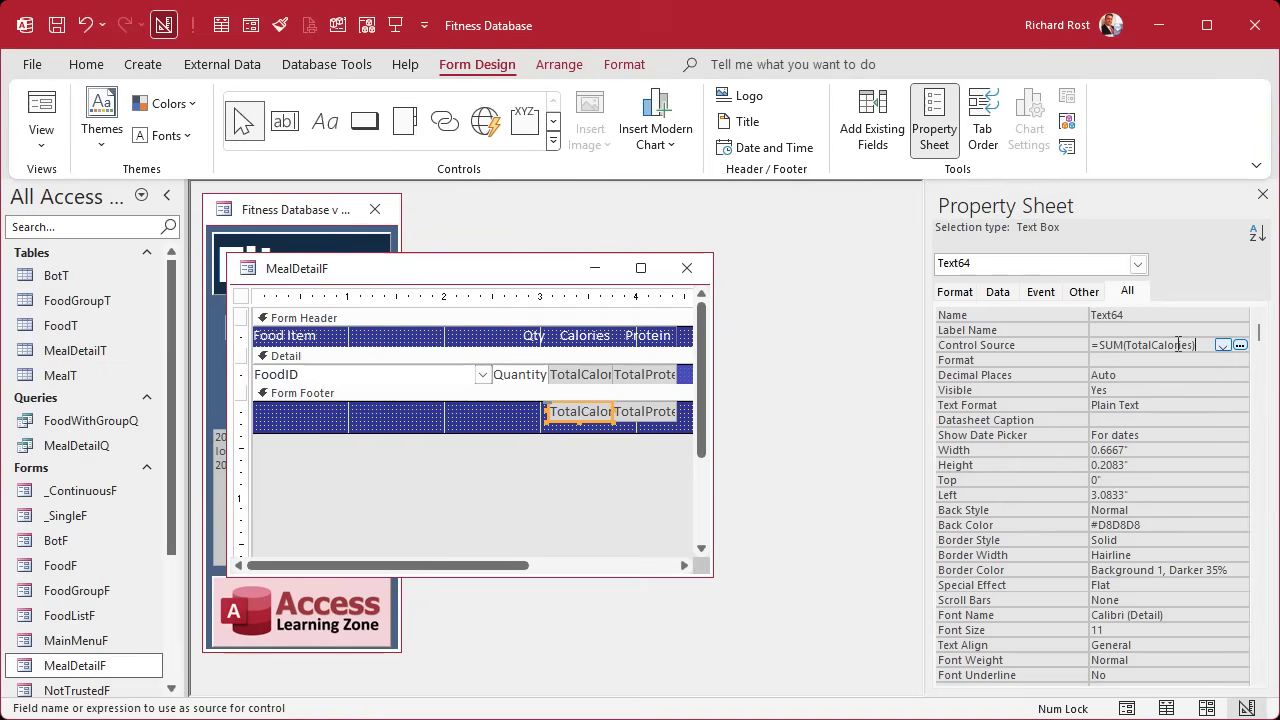
text())
key(Return)
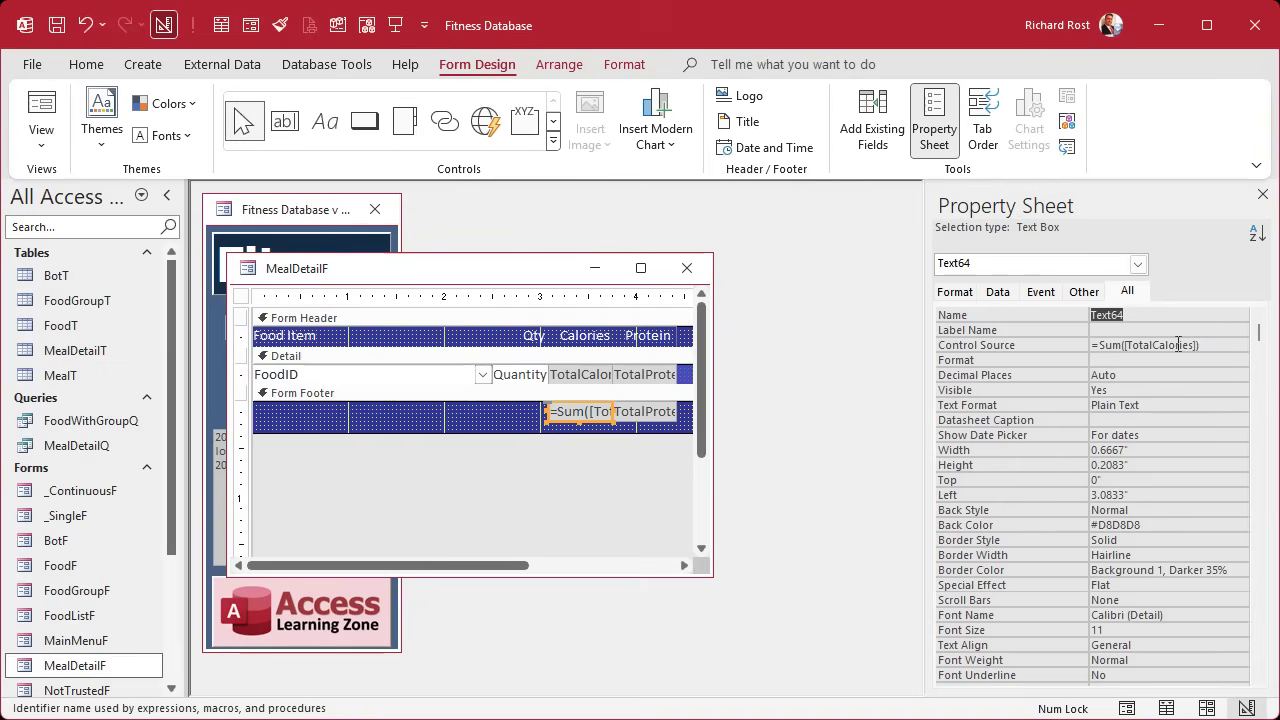
text(SumTotalCalories)
key(Return)
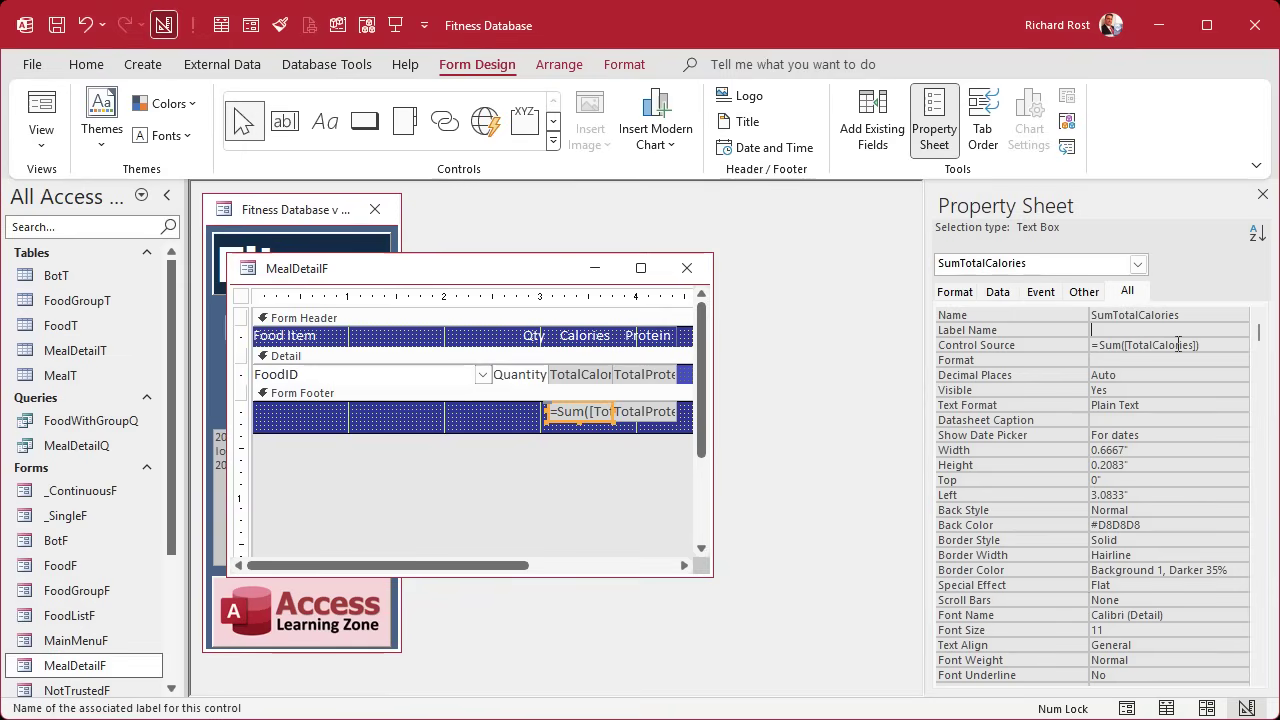
Set the footer protein box's Control Source to =Sum([TotalProtein]) and name it SumTotalProtein.
click(644, 410)
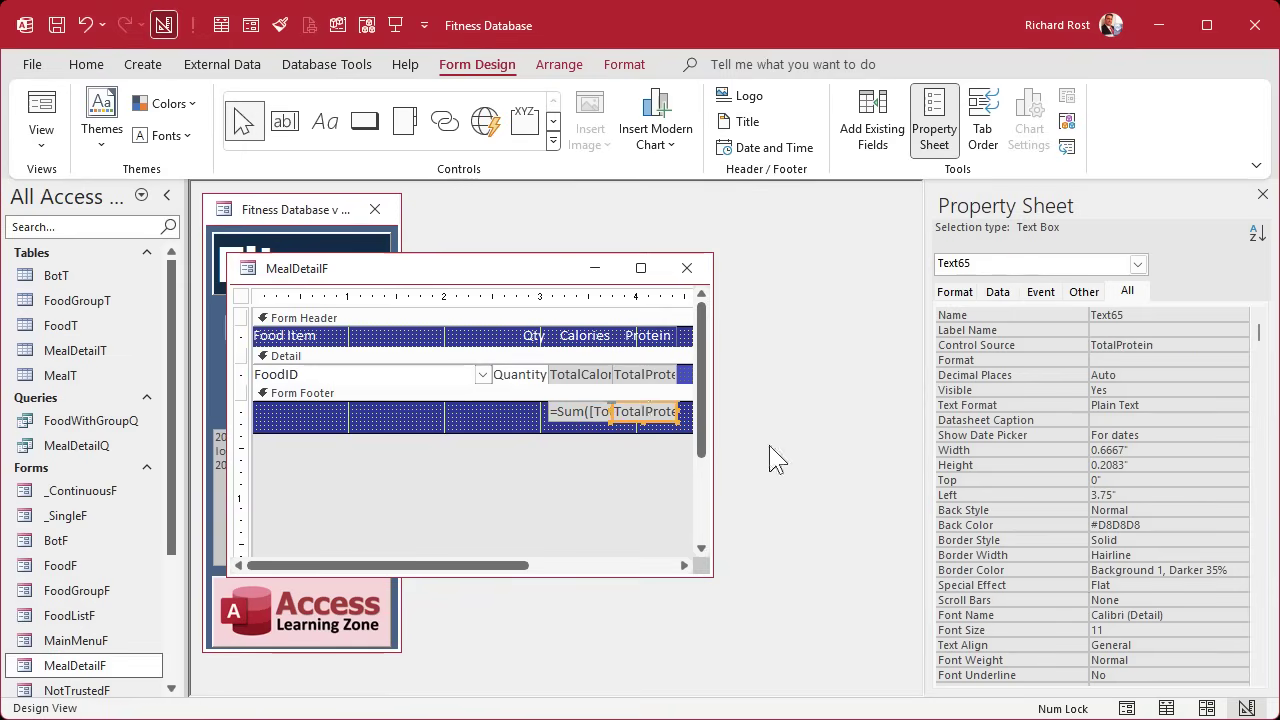
click(1158, 345)
key(Home)
text(=)
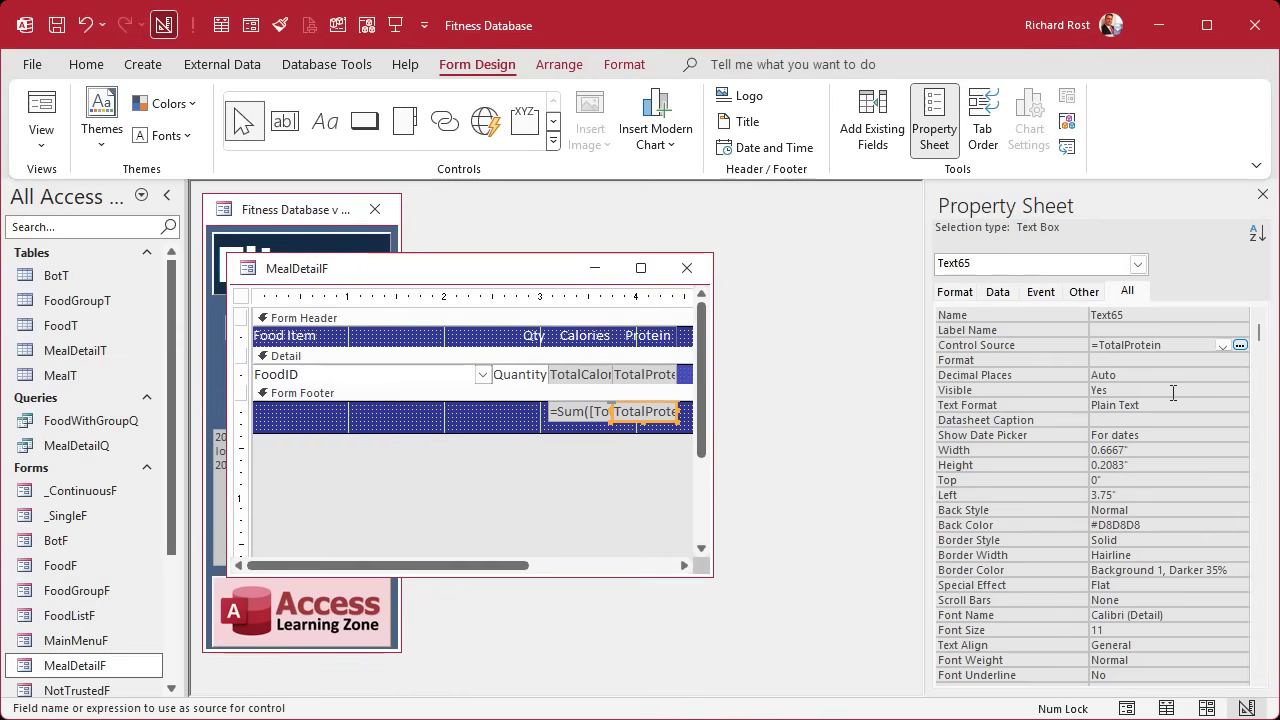
text(Sum()
key(Up)
key(Up)
text(SumTo)
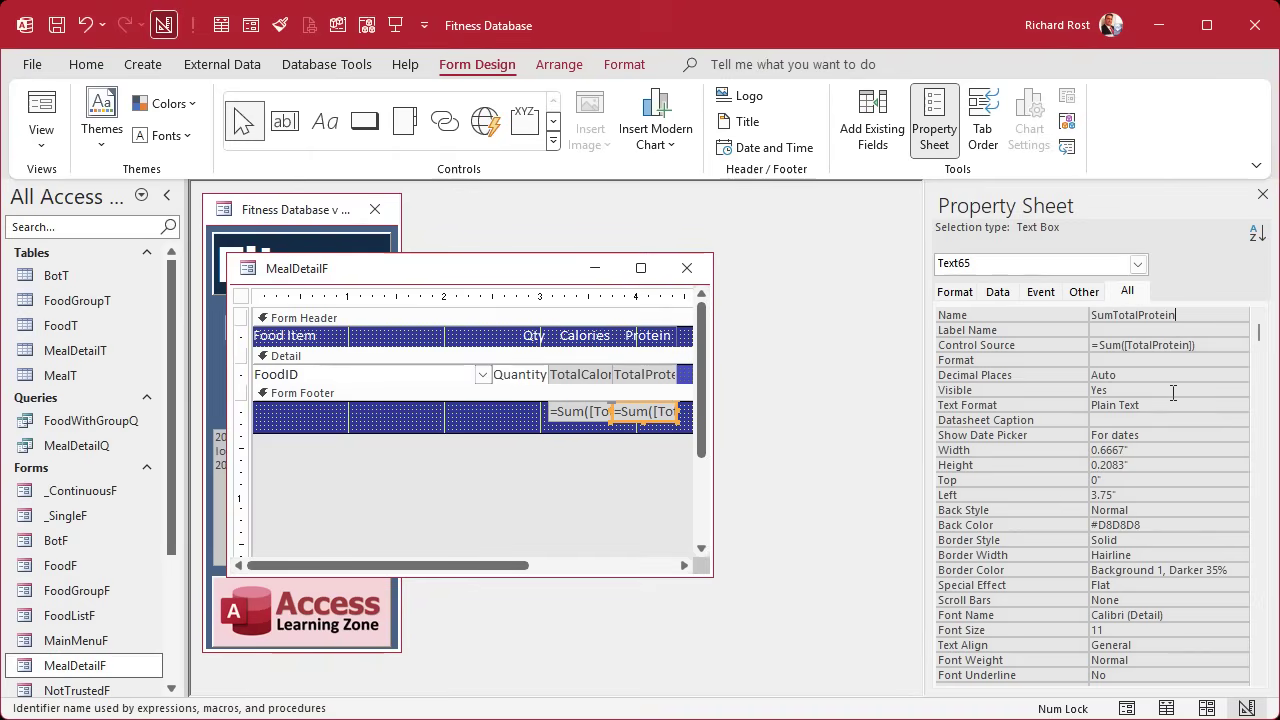
key(Return)
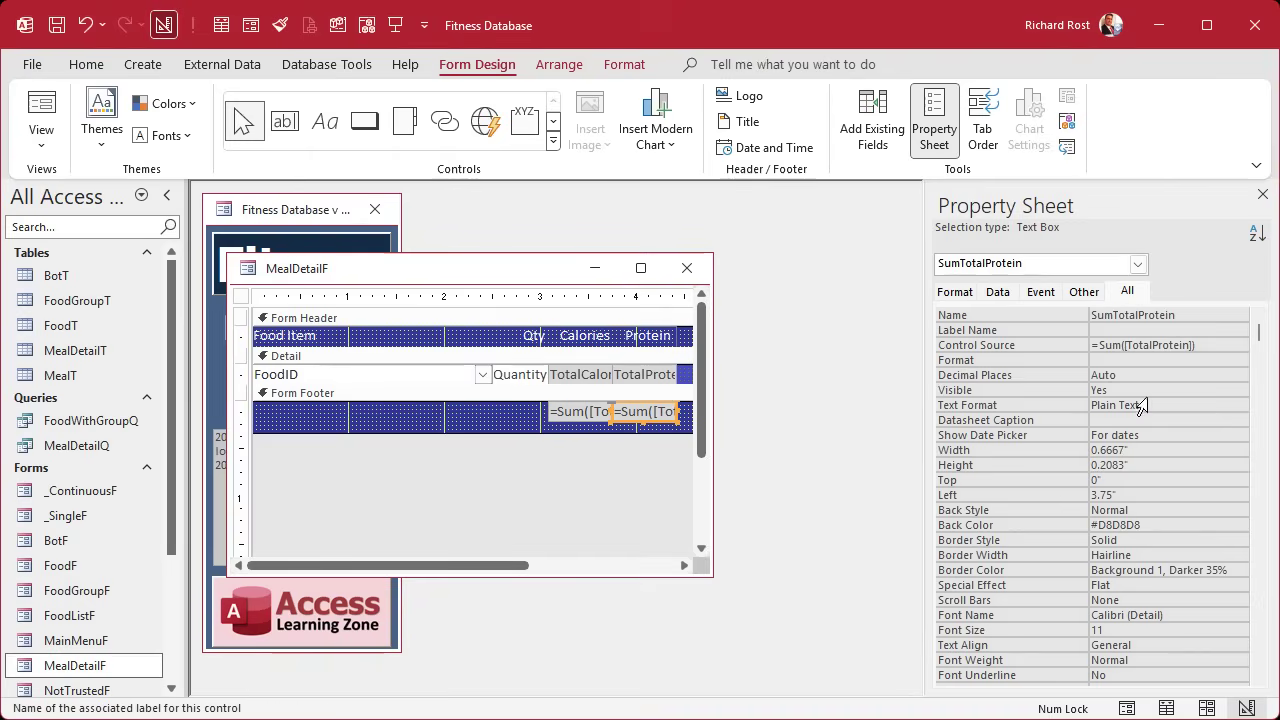
click(460, 425)
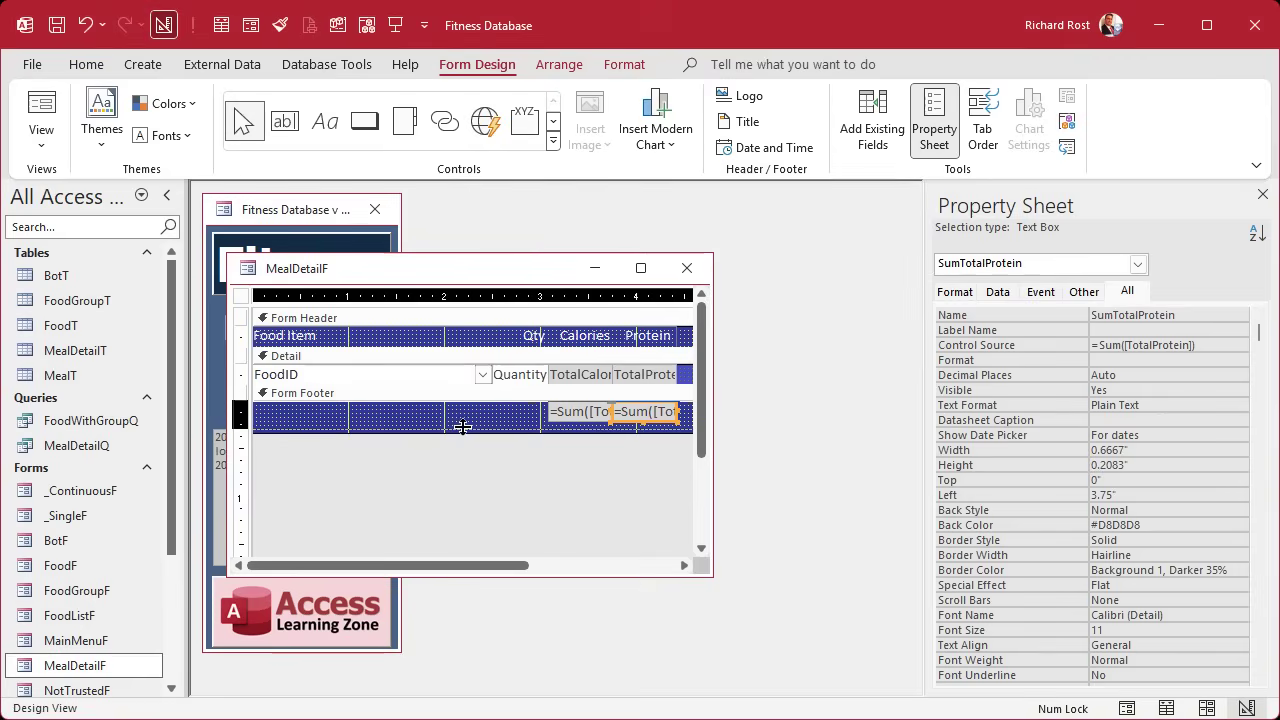
click(474, 492)
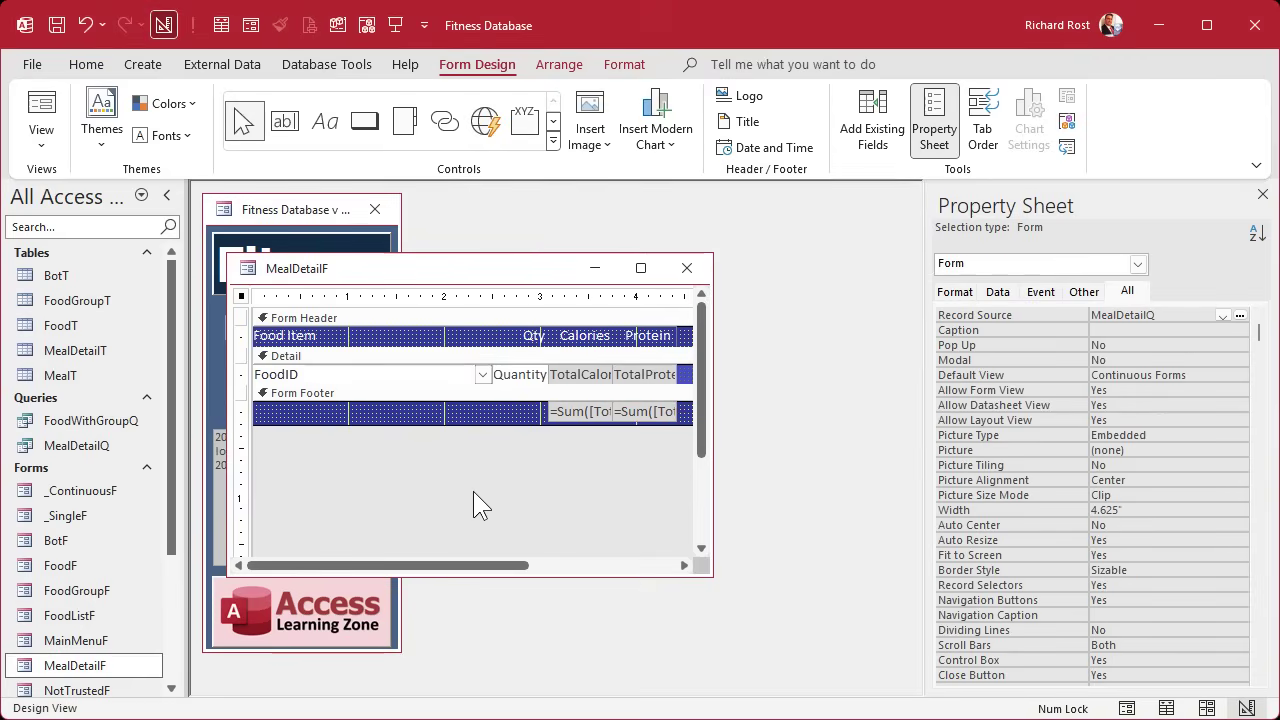
click(686, 268)
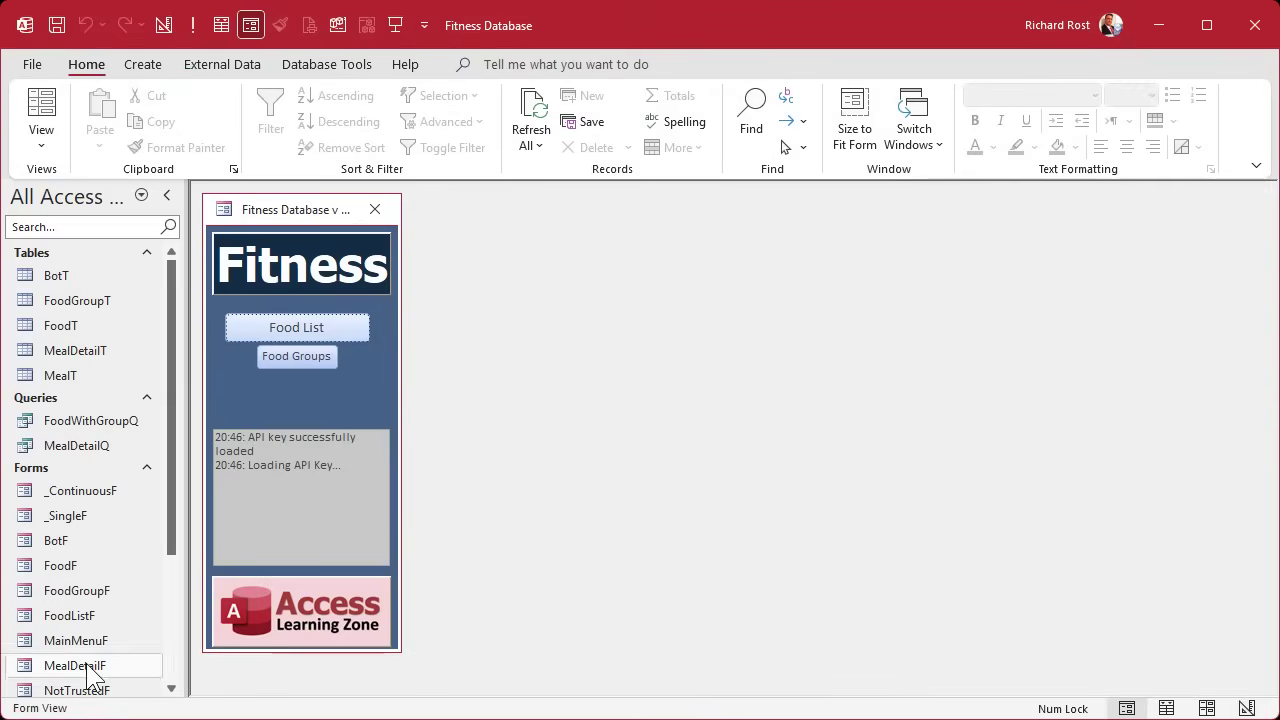
double_click(75, 666)
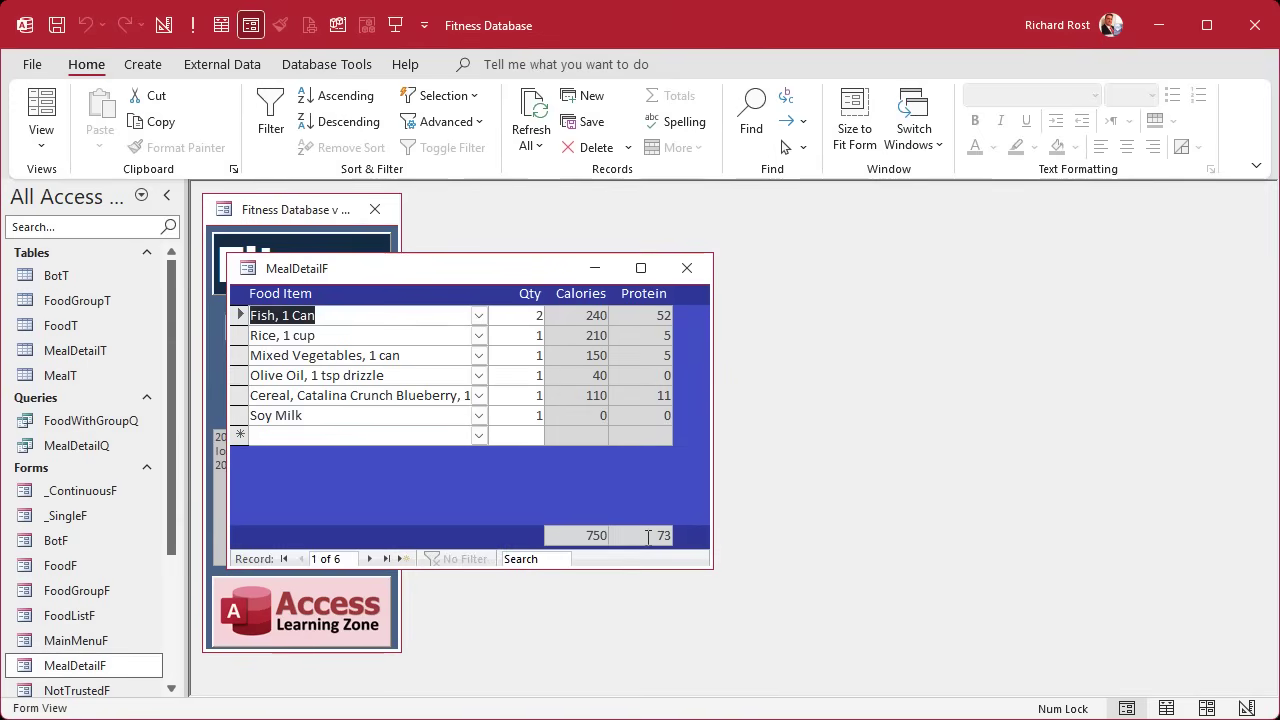
drag(488, 276, 668, 221)
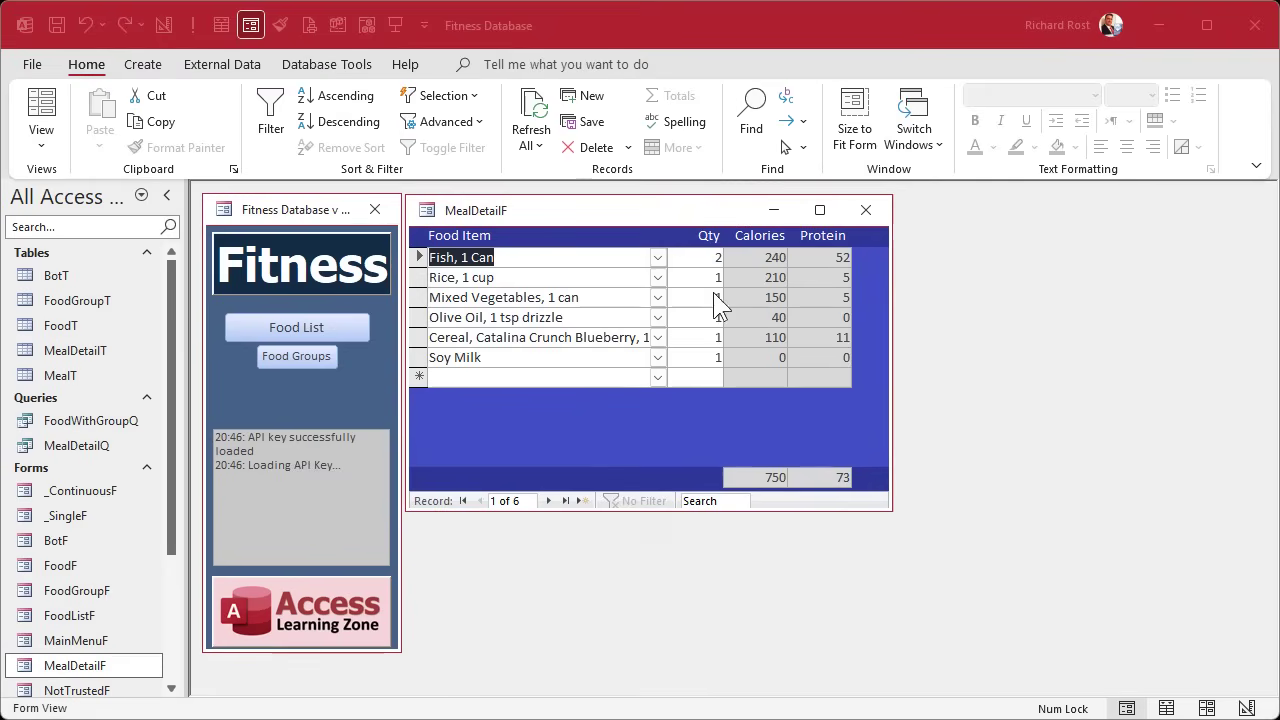
click(866, 210)
scroll(90, 610, down, 3)
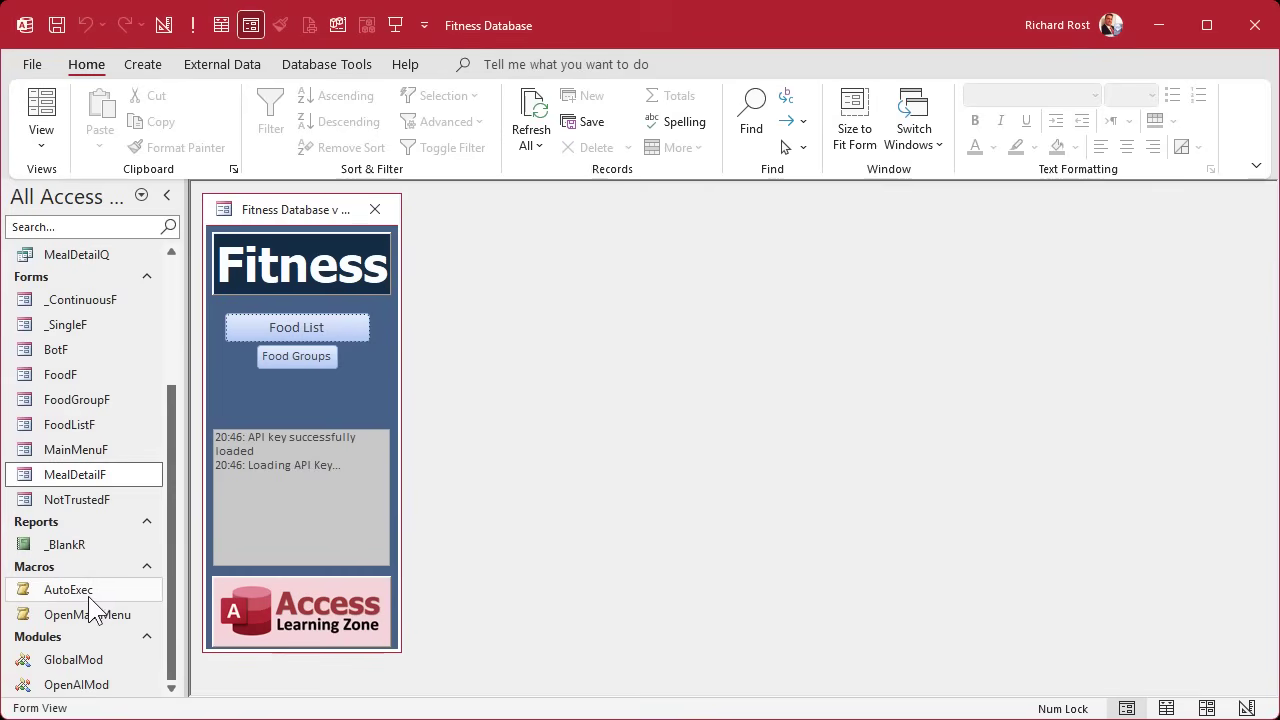
click(64, 478)
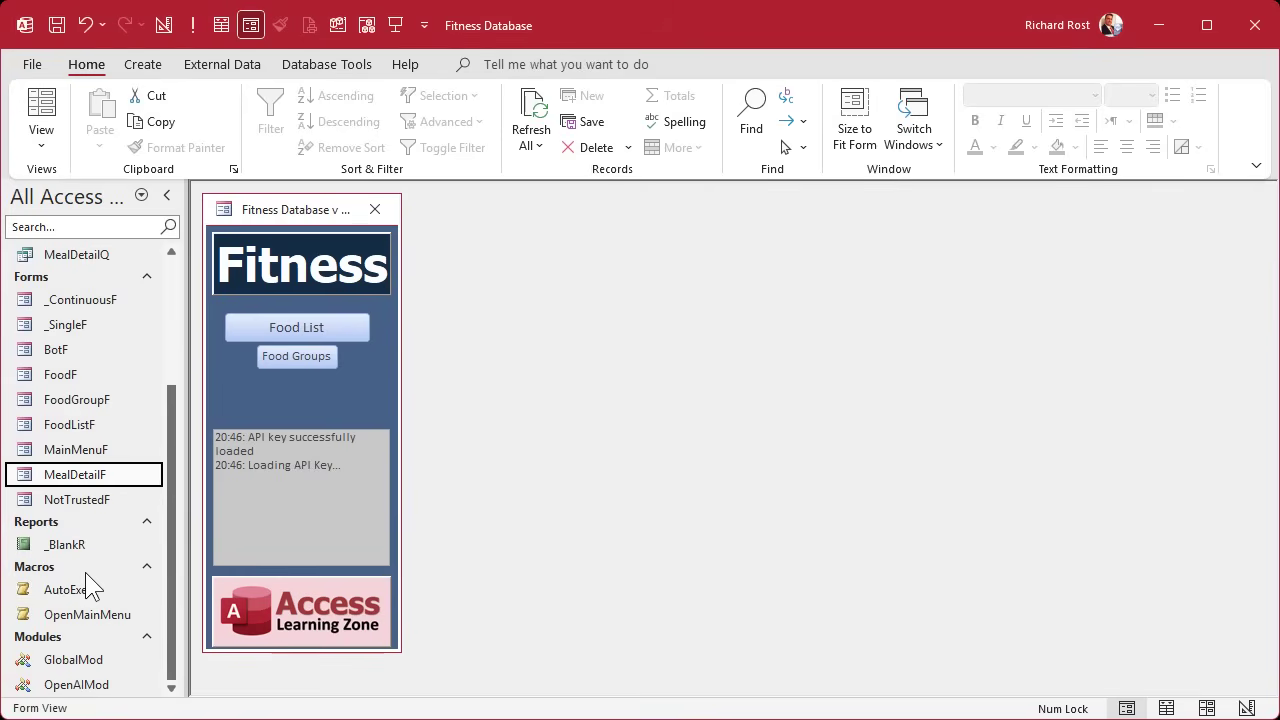
Copy and paste MealDetailF as a new form named MealF and open it in Design View.
key(ctrl+c)
key(ctrl+v)
text(MealF)
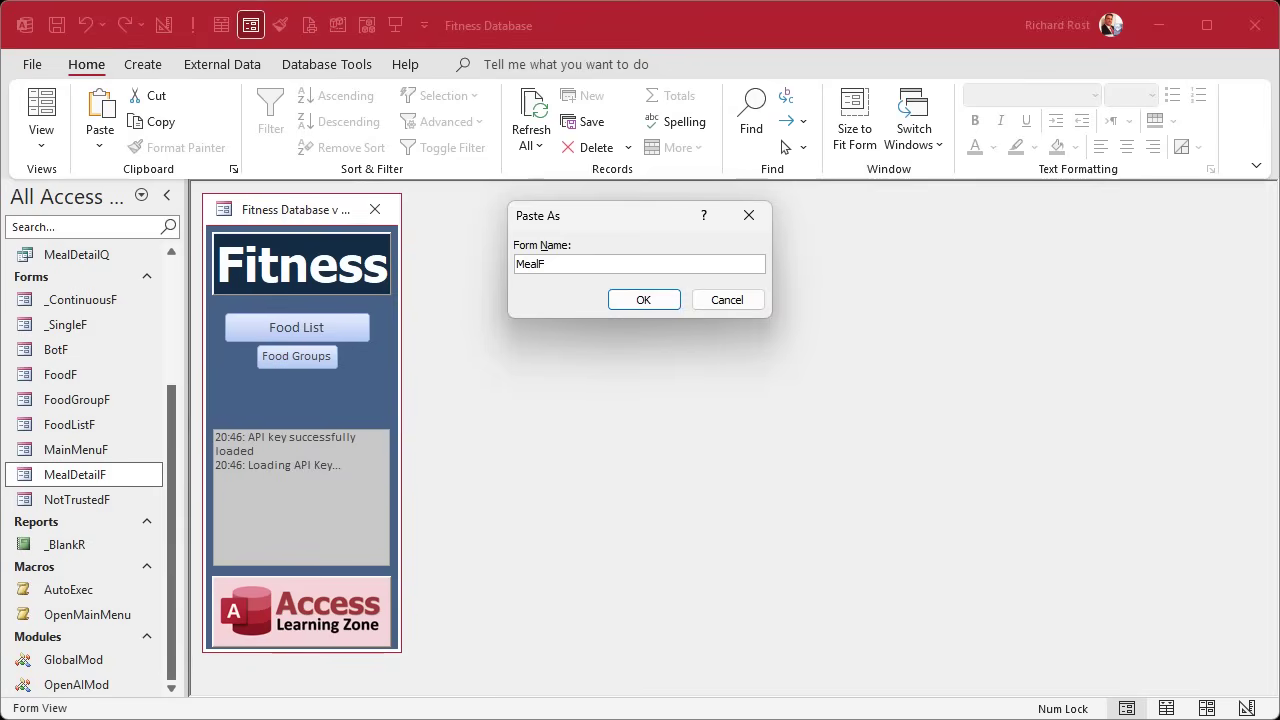
key(Return)
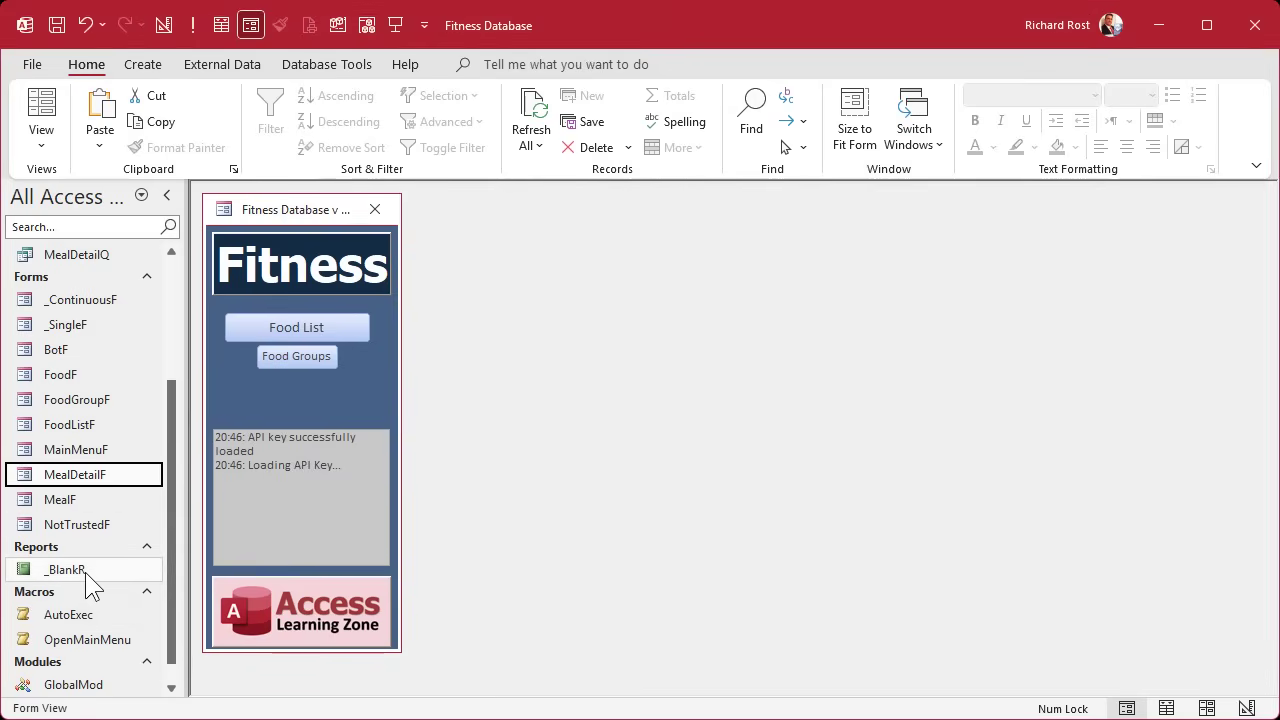
right_click(78, 493)
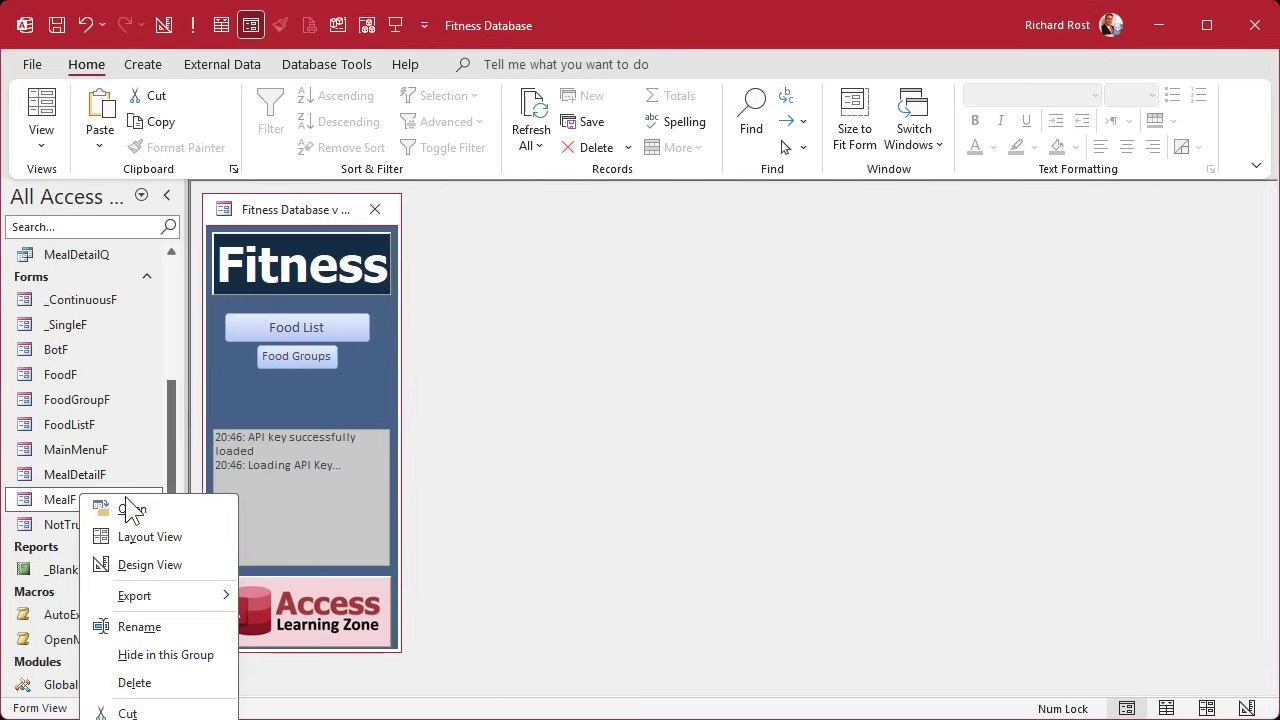
click(151, 565)
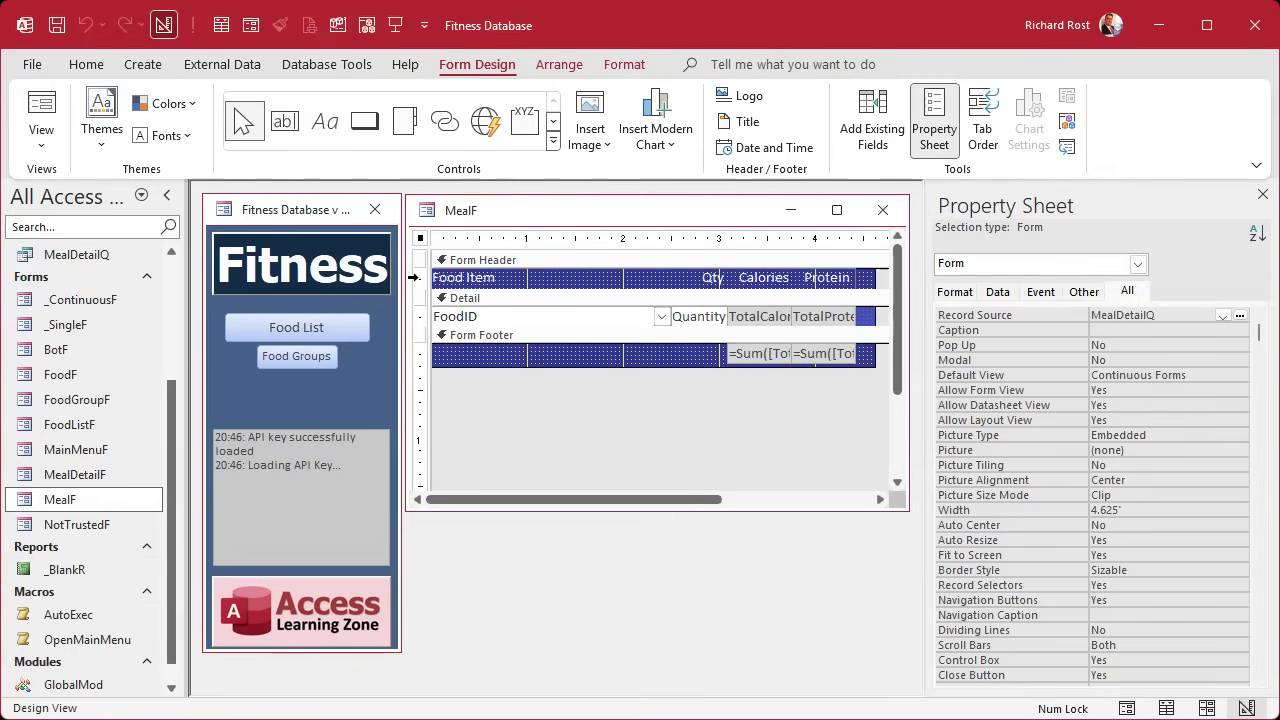
Shrink the width of the Food Item header label.
click(525, 278)
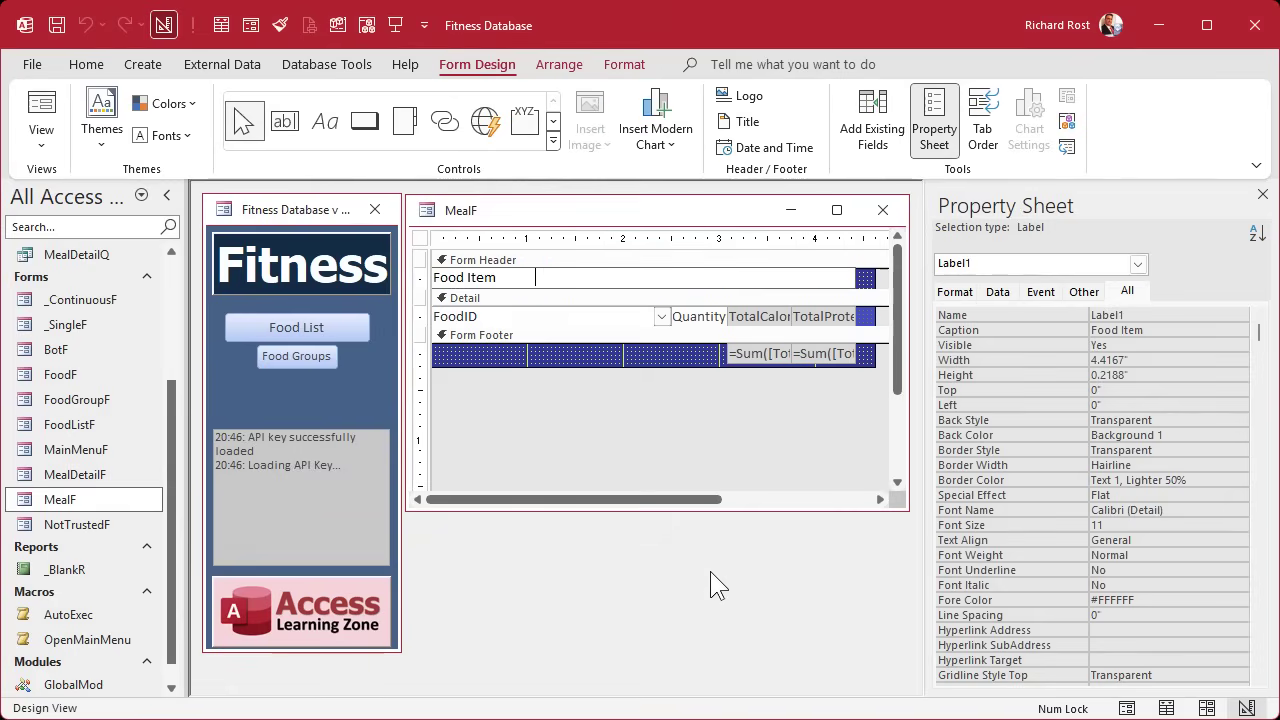
click(644, 411)
click(798, 276)
drag(855, 283, 546, 281)
click(580, 433)
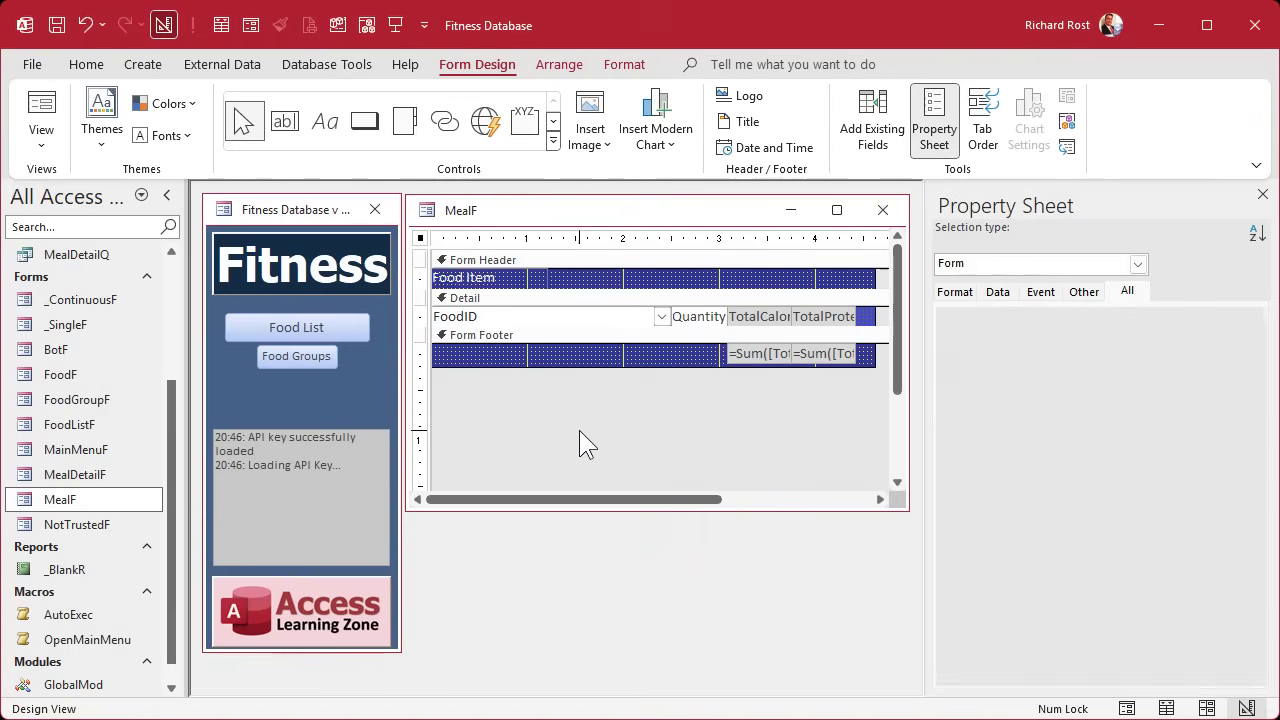
Delete the FoodID combo box plus the calorie, protein and footer sum controls.
click(610, 312)
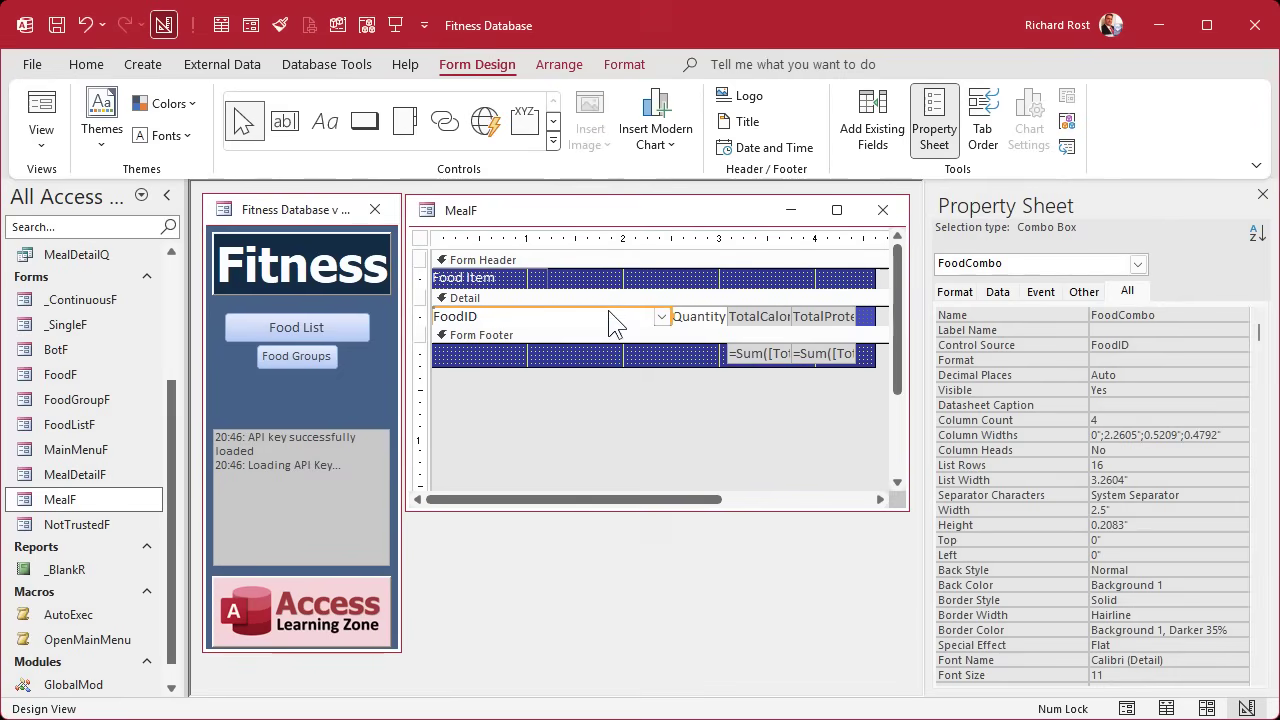
key(Delete)
drag(768, 395, 820, 303)
key(Delete)
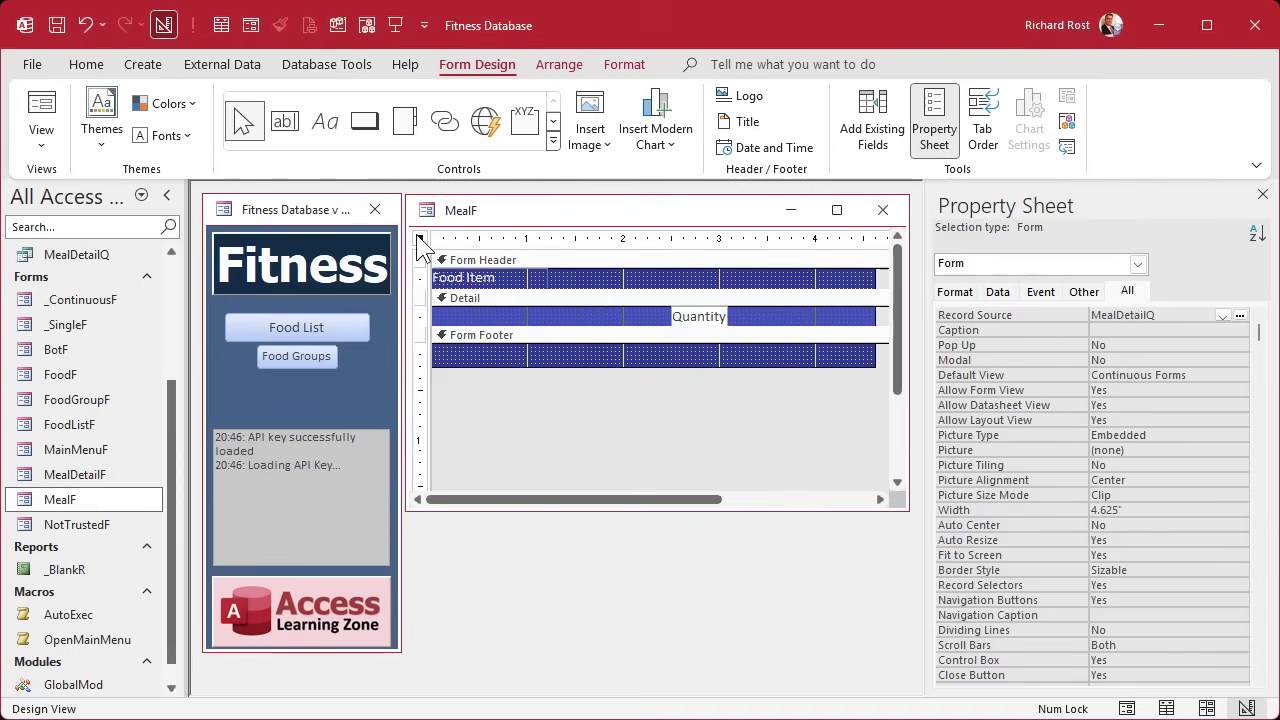
Set MealF's Record Source to MealT and bind the Quantity box to Description, renaming it Description.
click(1222, 315)
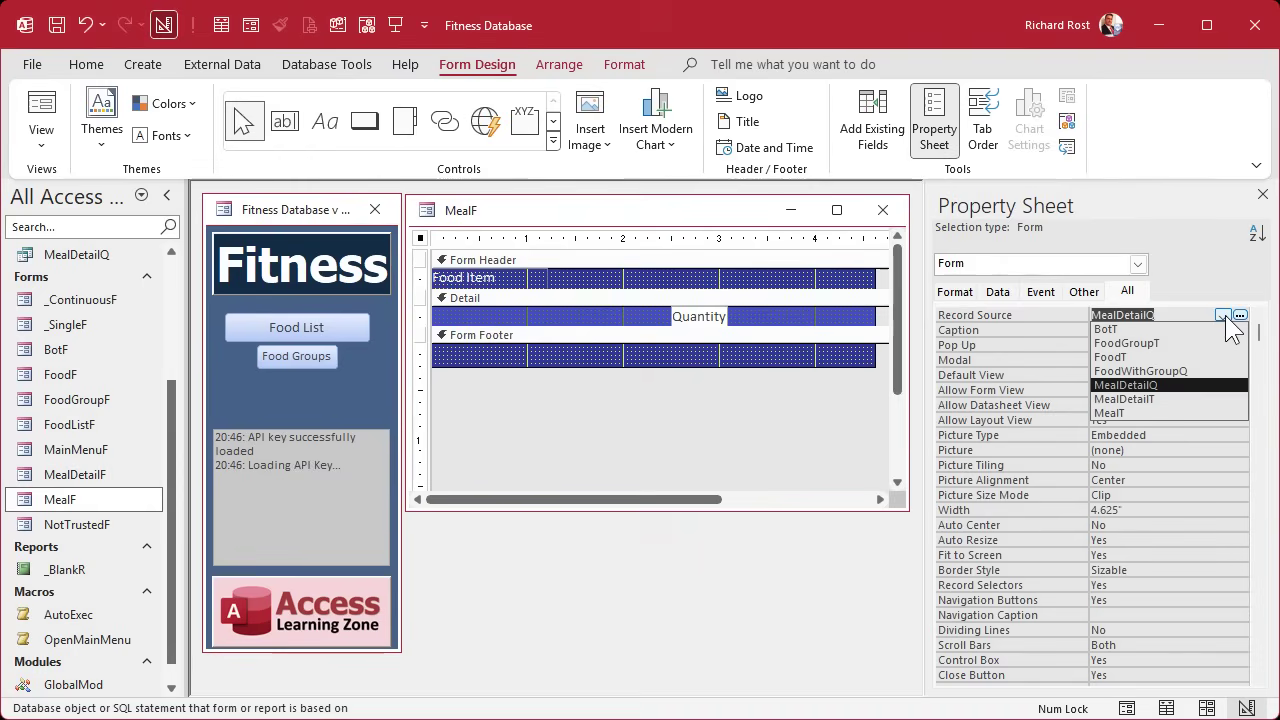
click(1150, 413)
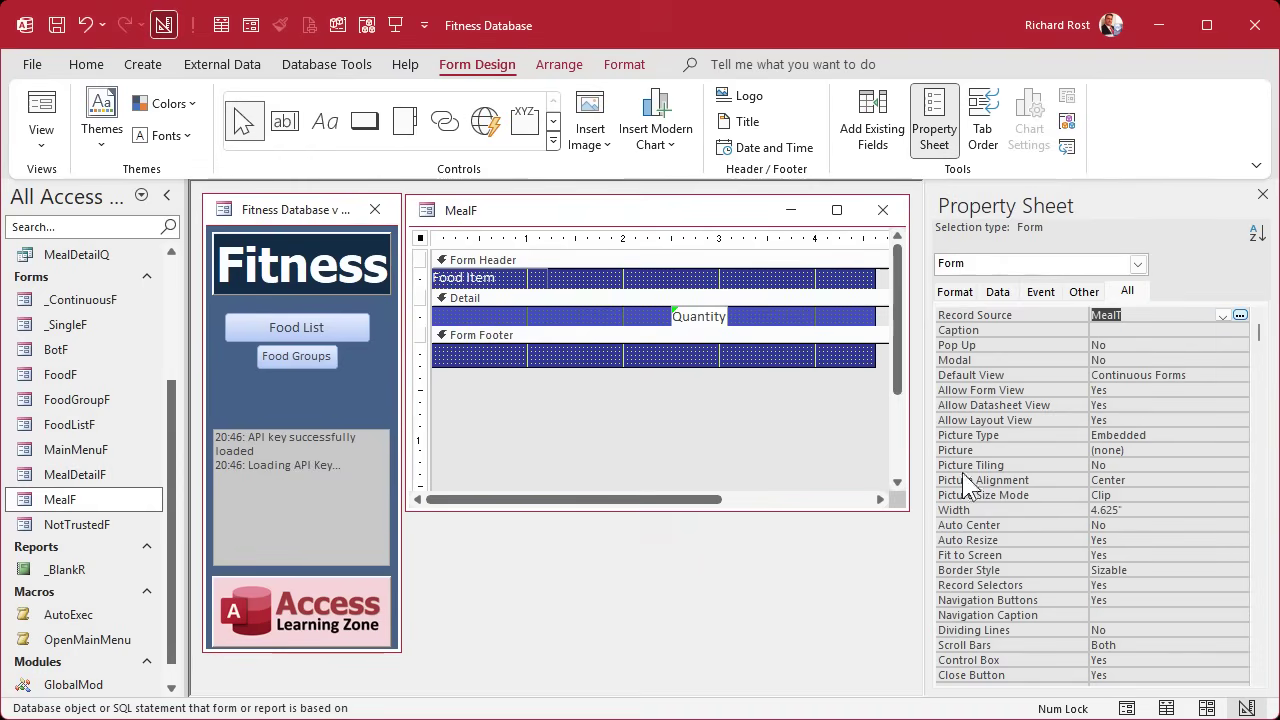
click(700, 316)
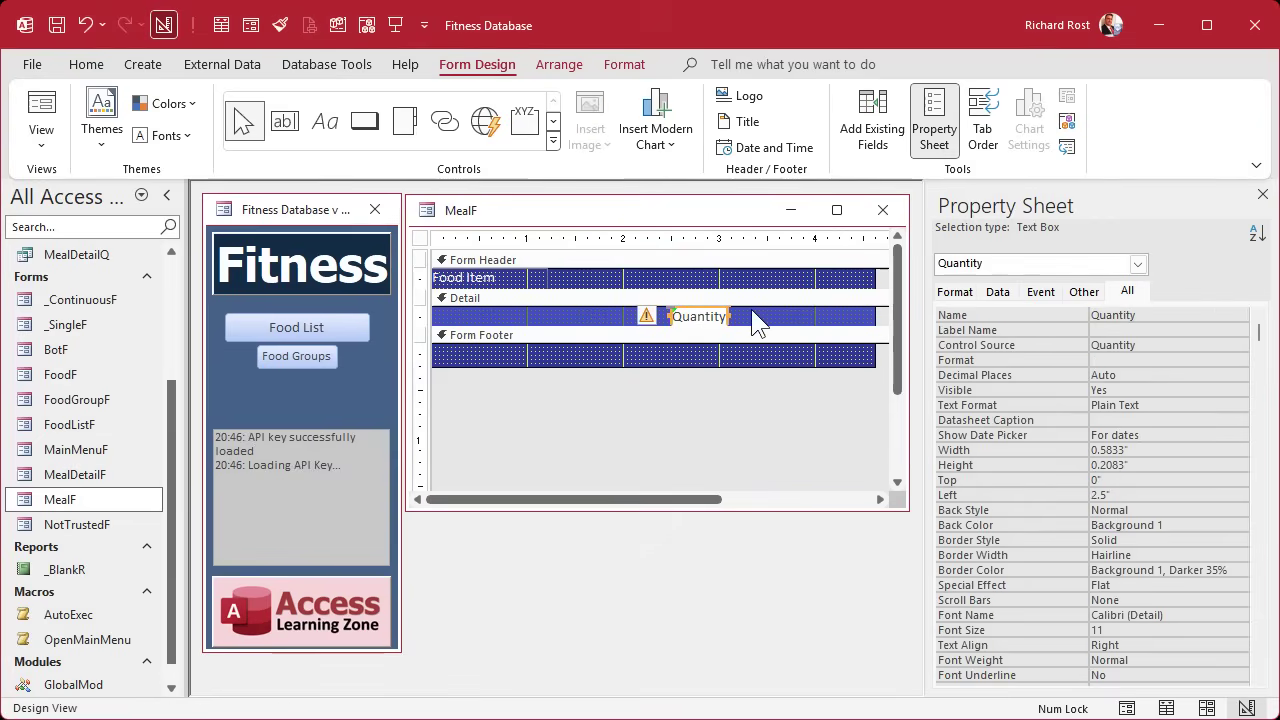
click(1220, 345)
click(1222, 345)
click(1162, 373)
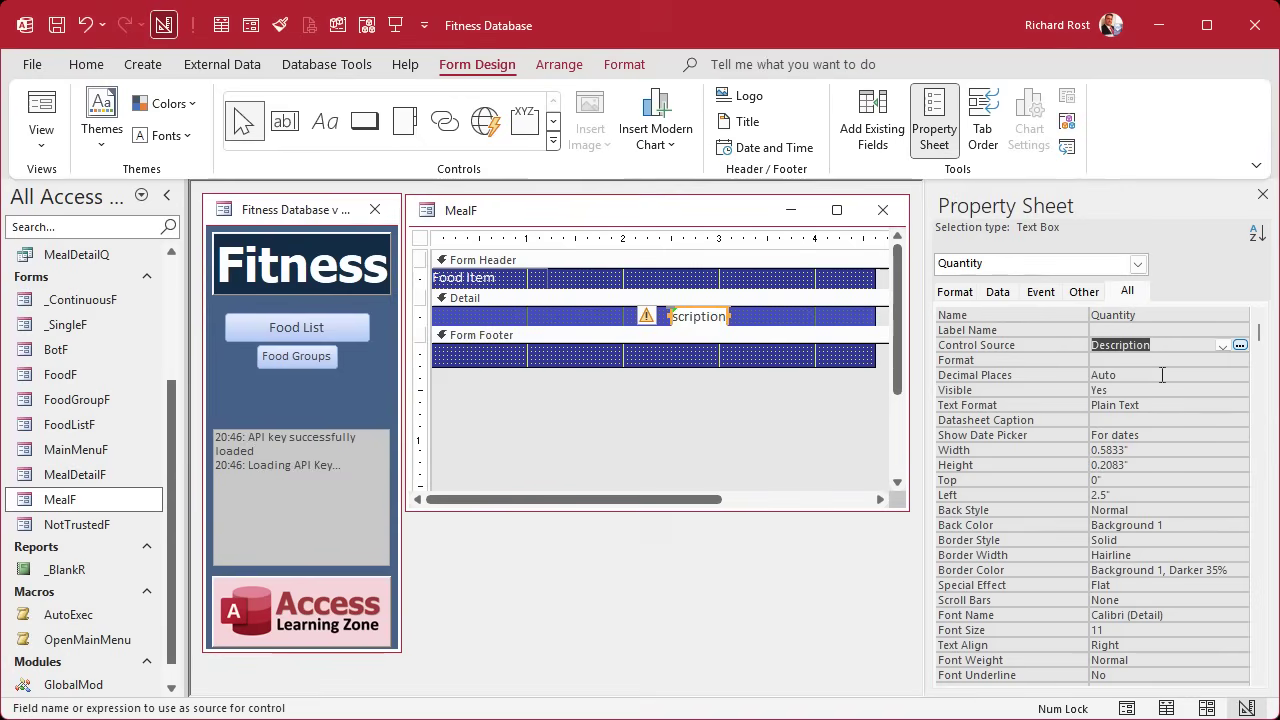
click(1030, 313)
text(Description)
click(610, 418)
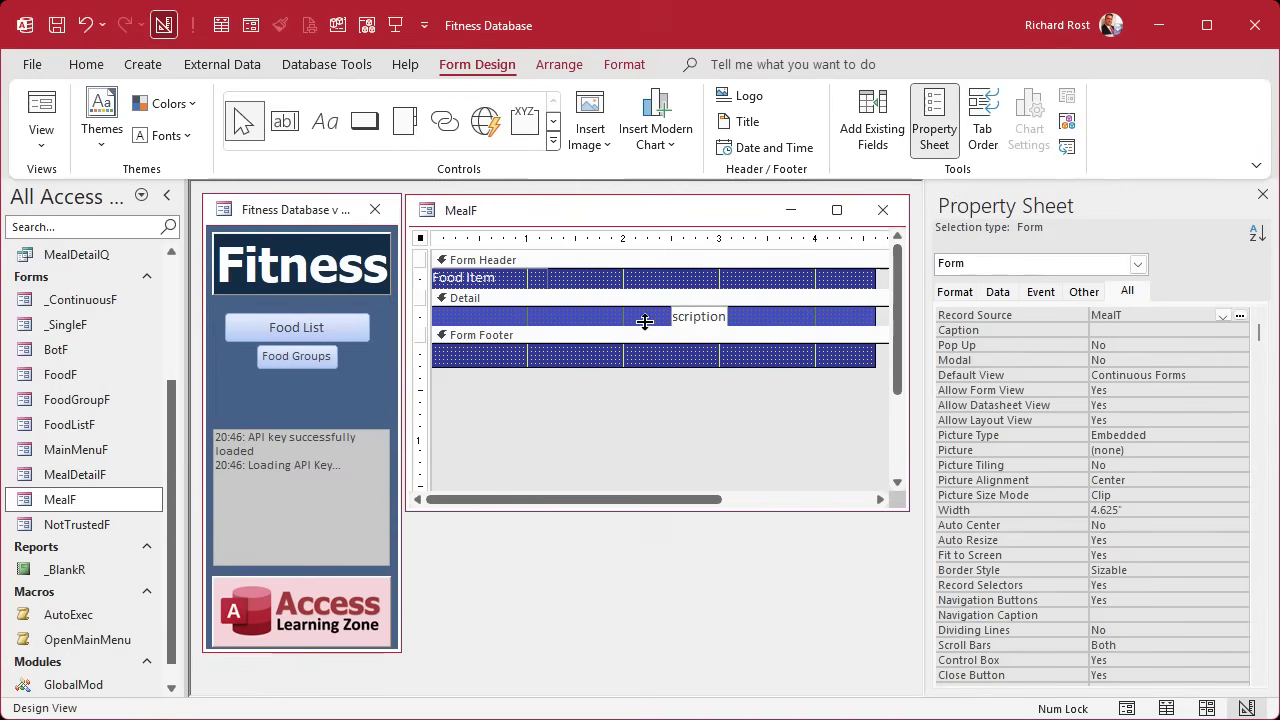
click(655, 368)
Make the Detail section taller and attach the Food Item label to the Description box.
drag(634, 326, 586, 372)
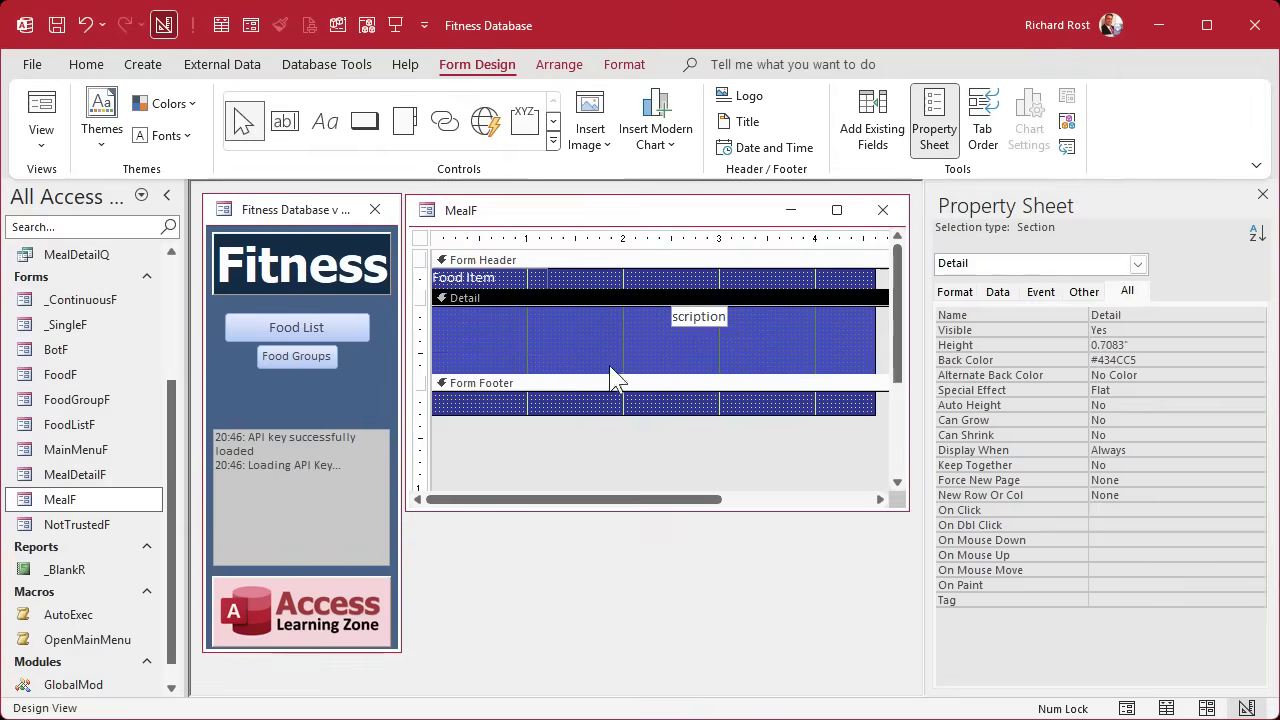
drag(495, 285, 523, 337)
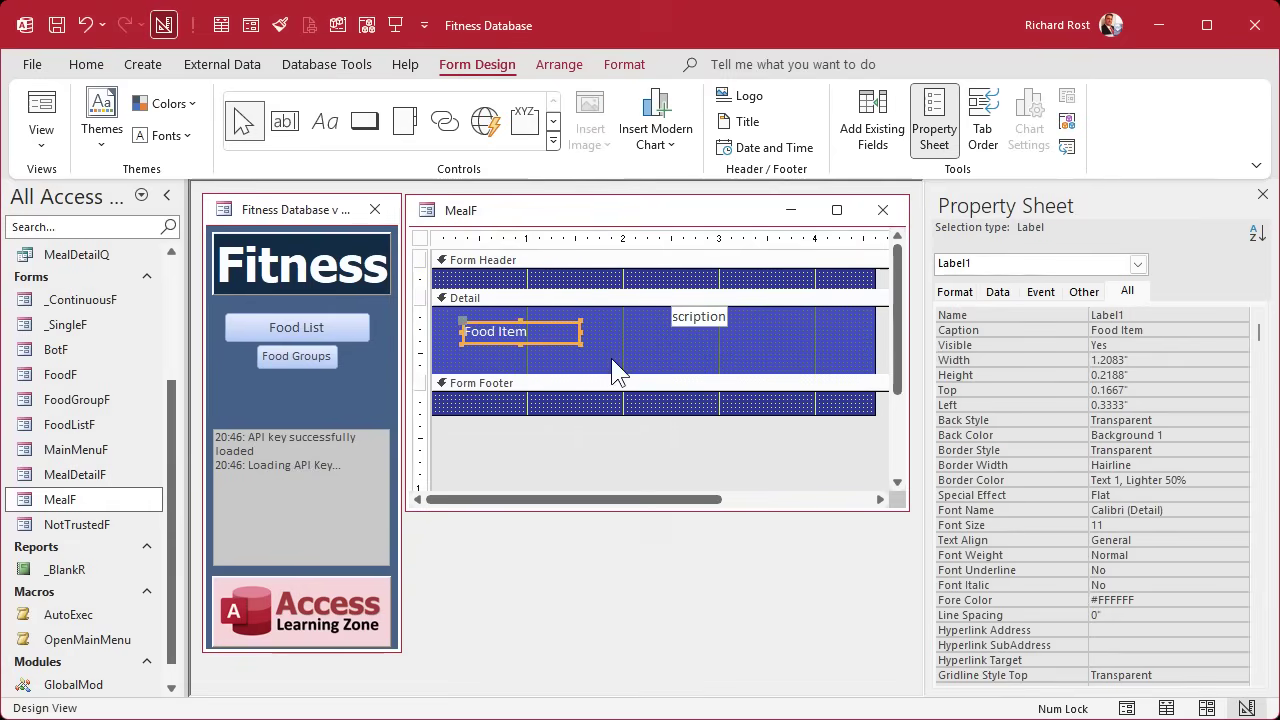
key(ctrl+x)
click(700, 316)
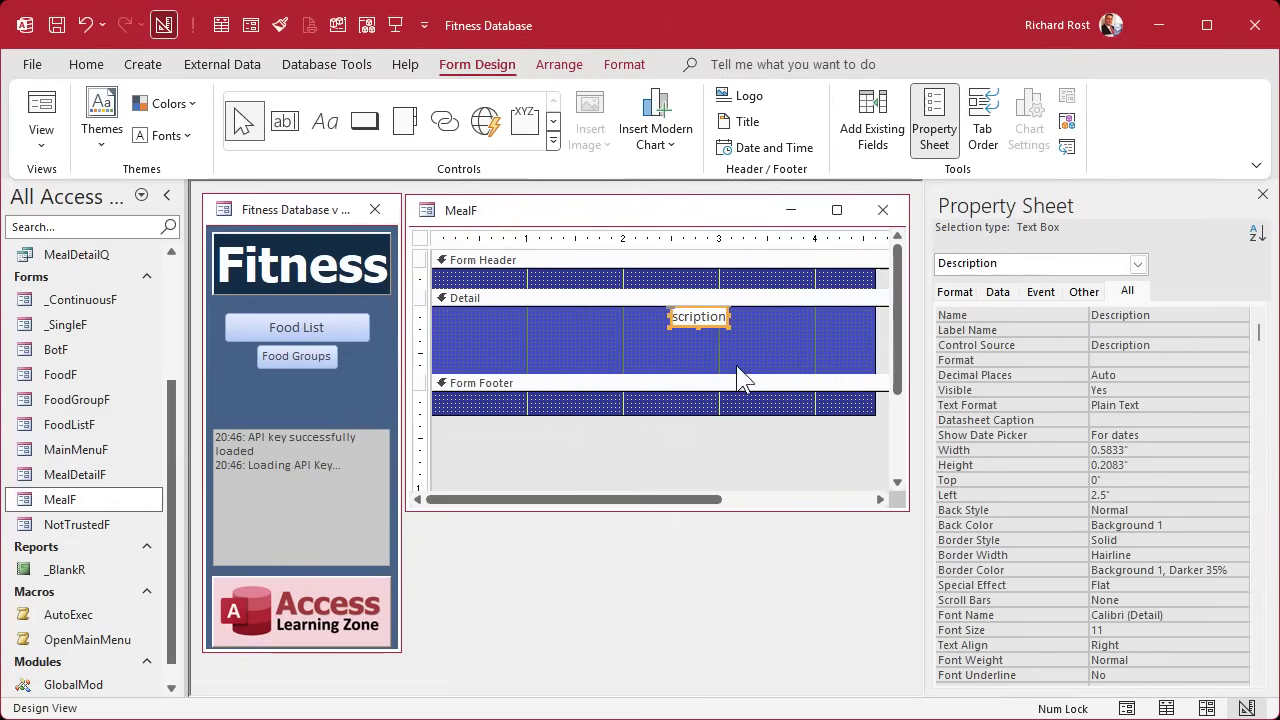
key(ctrl+v)
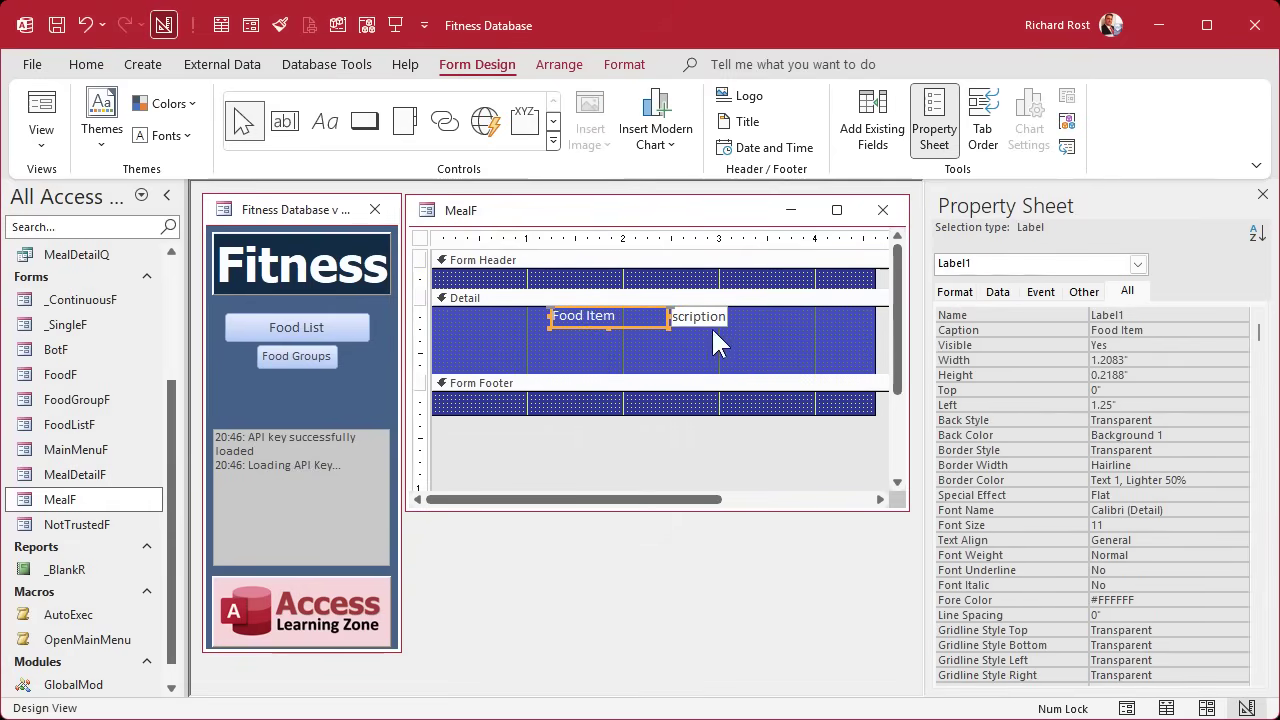
drag(711, 322, 744, 351)
click(791, 344)
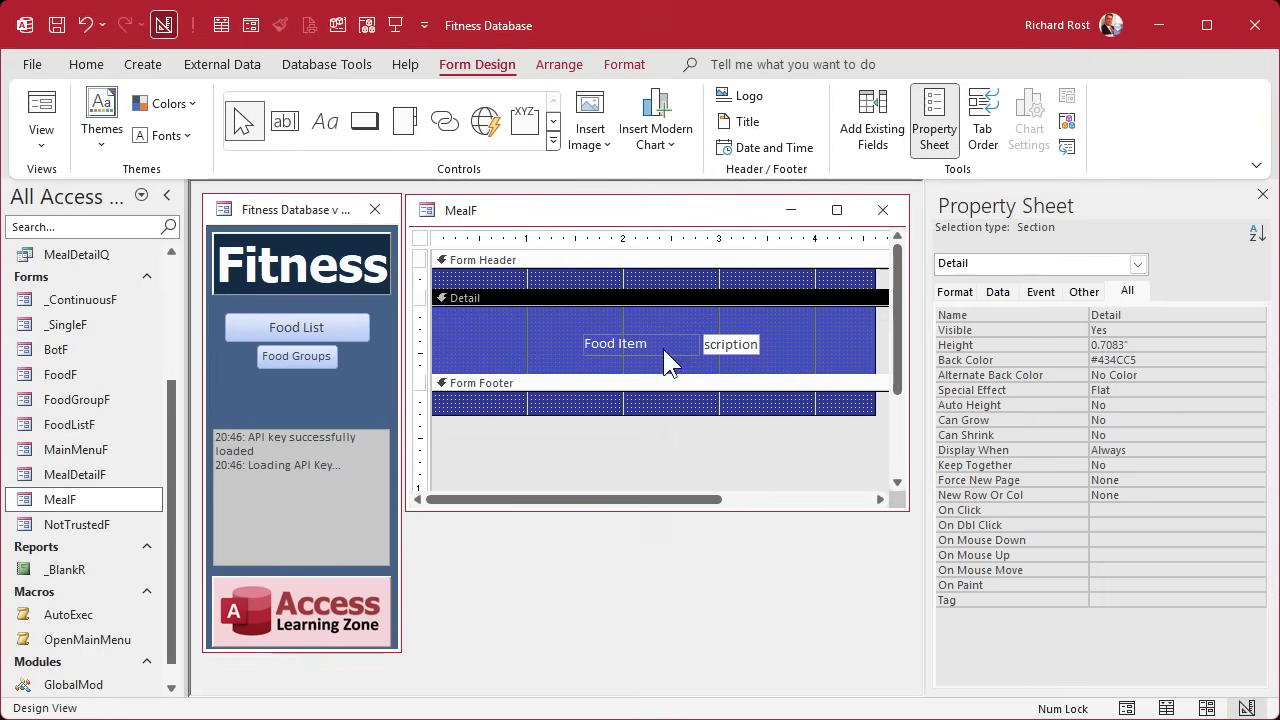
Move the label to the Detail section's top left, caption it Description, and narrow it.
click(745, 355)
drag(640, 343, 416, 302)
text(Desc)
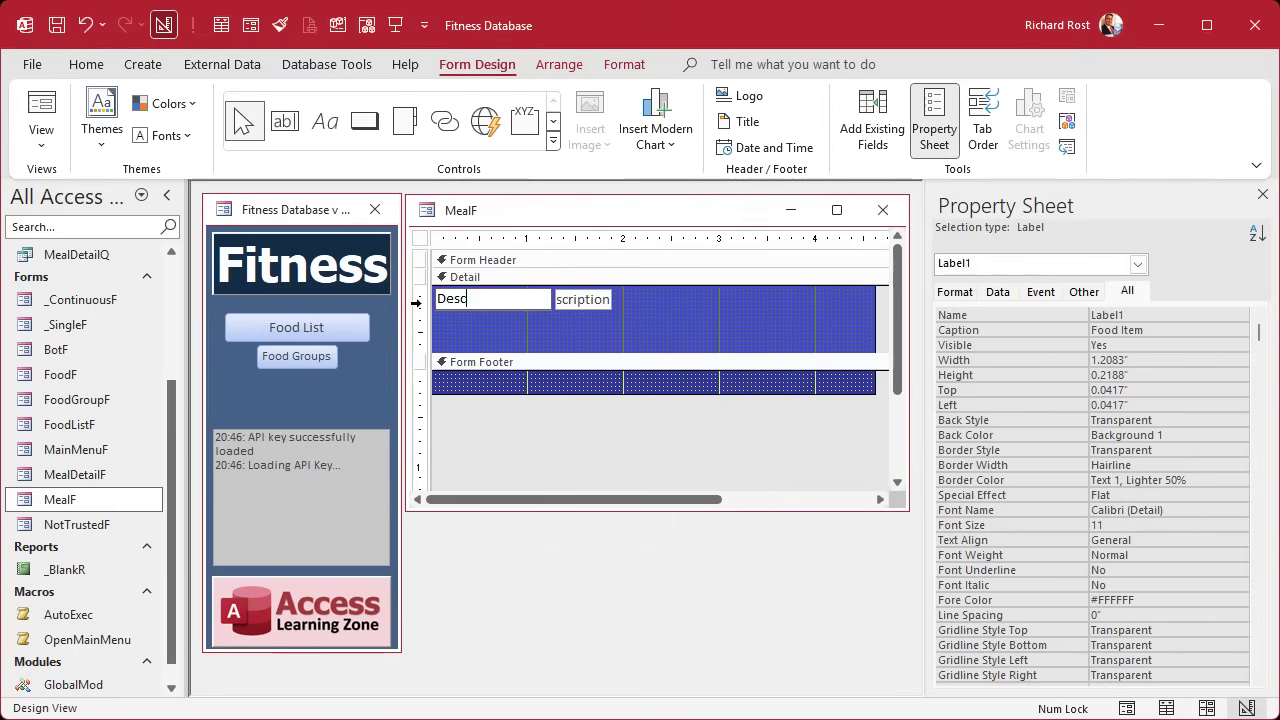
text(ription)
key(Return)
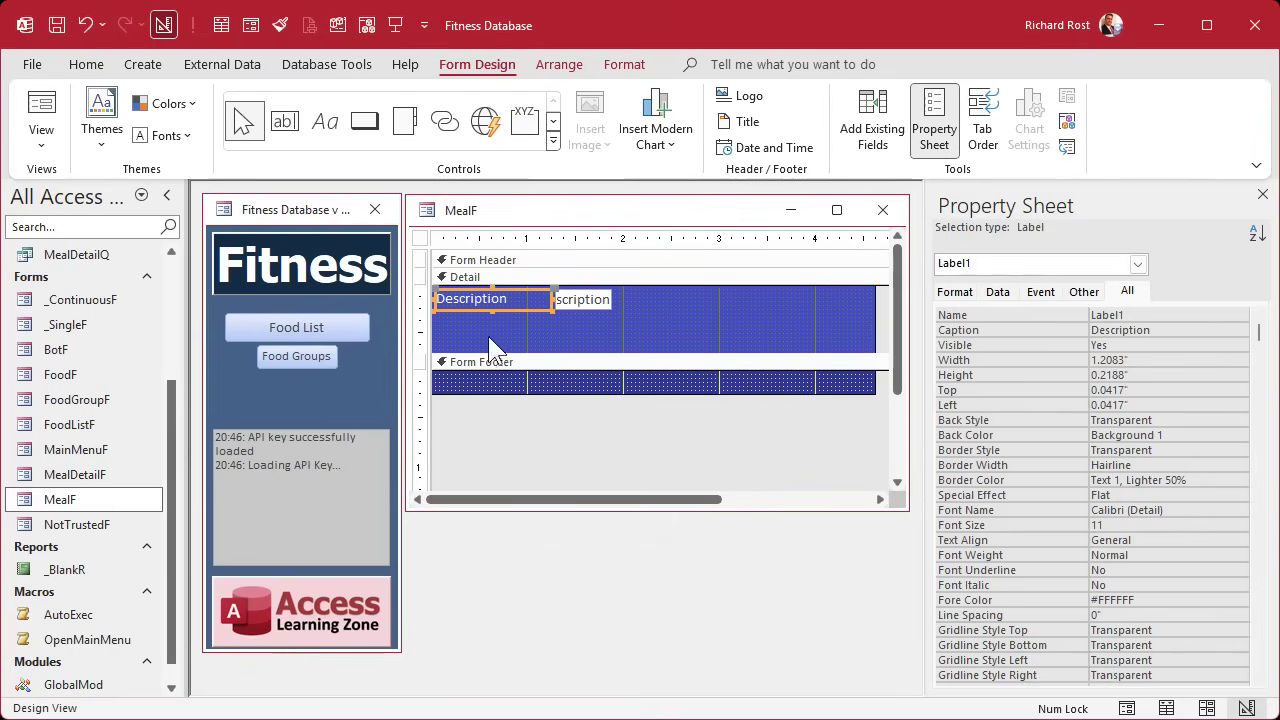
drag(549, 299, 517, 298)
click(565, 300)
Widen the Description box to 3.5833", left-align it, make it 14-point bold, and size to fit.
drag(613, 299, 862, 300)
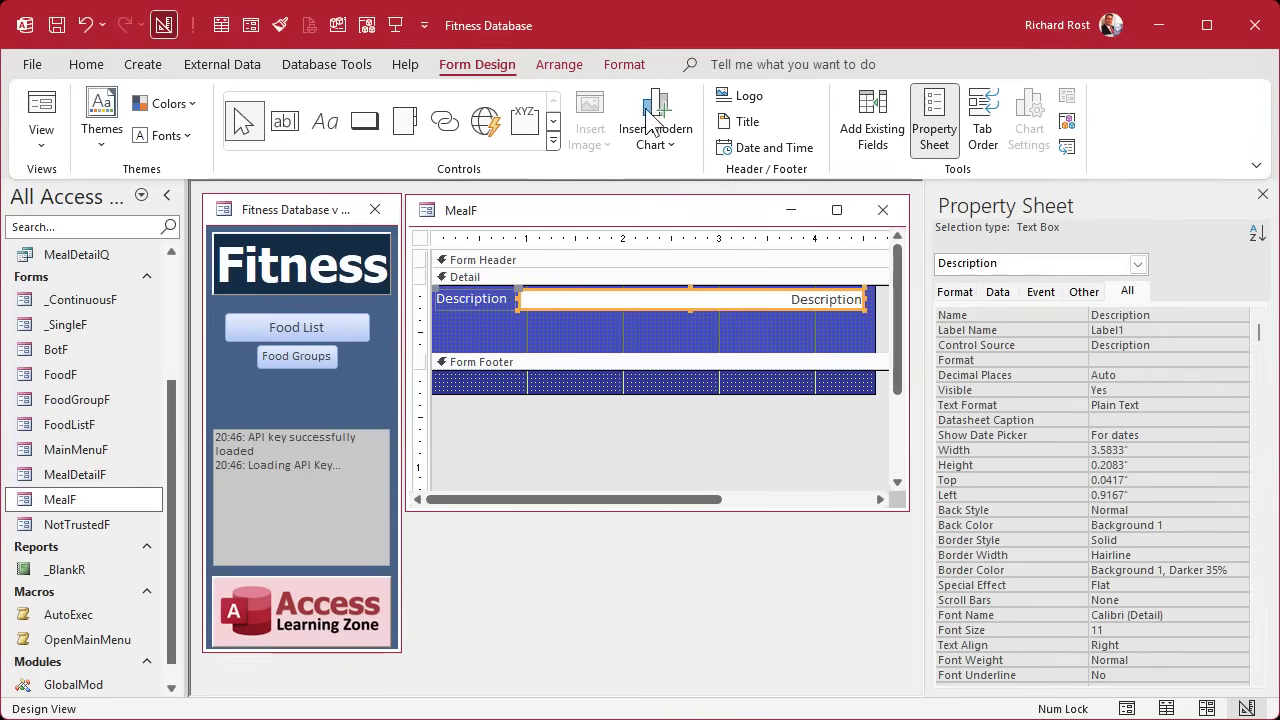
click(624, 64)
click(333, 134)
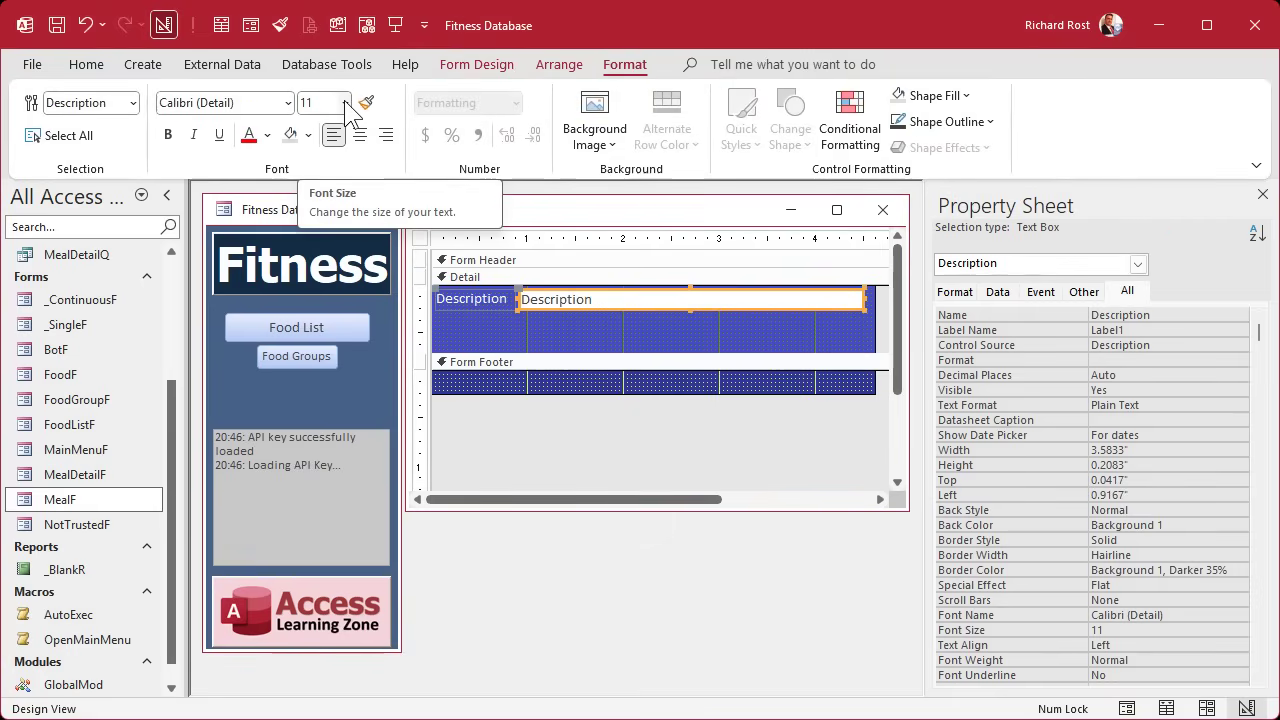
click(345, 103)
click(322, 236)
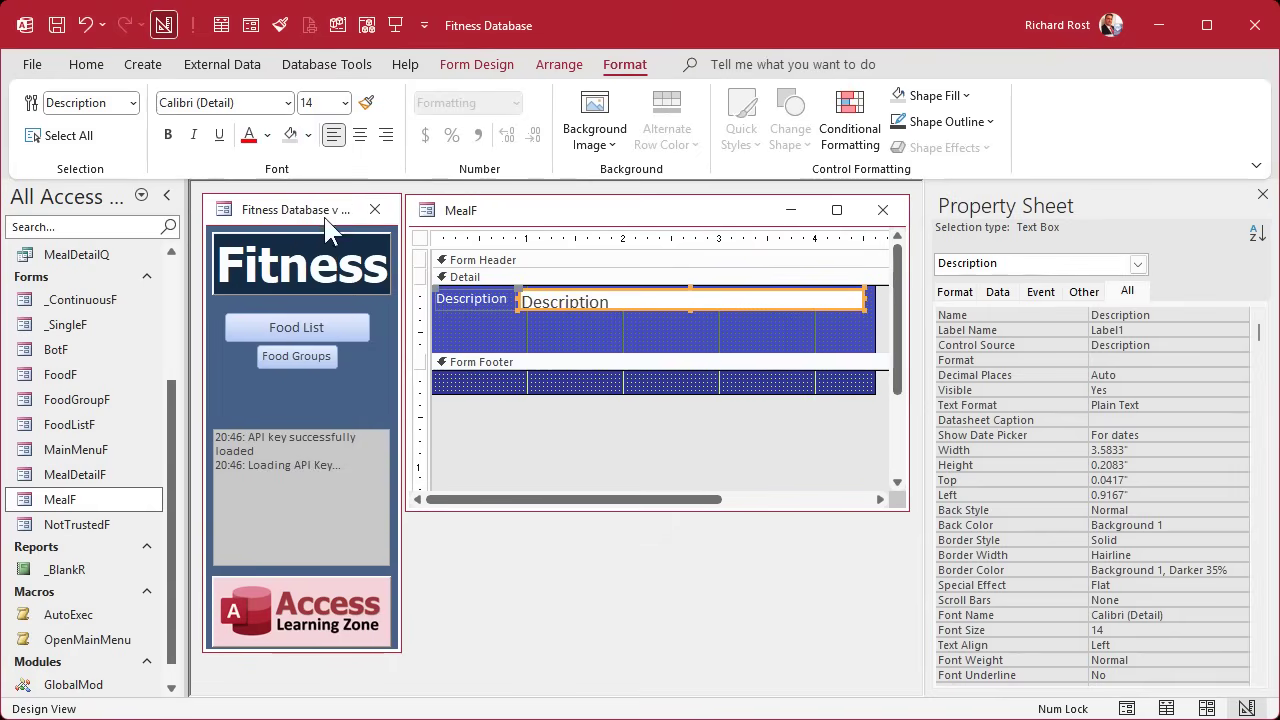
key(ctrl+b)
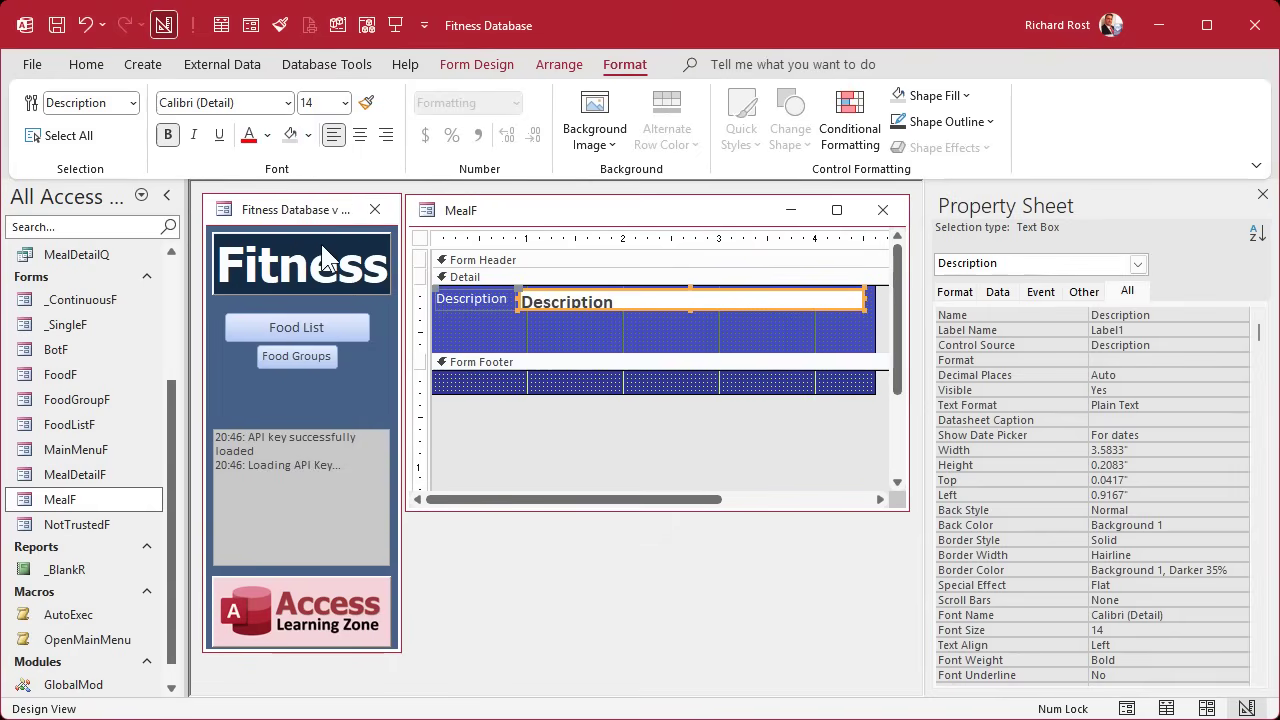
double_click(690, 311)
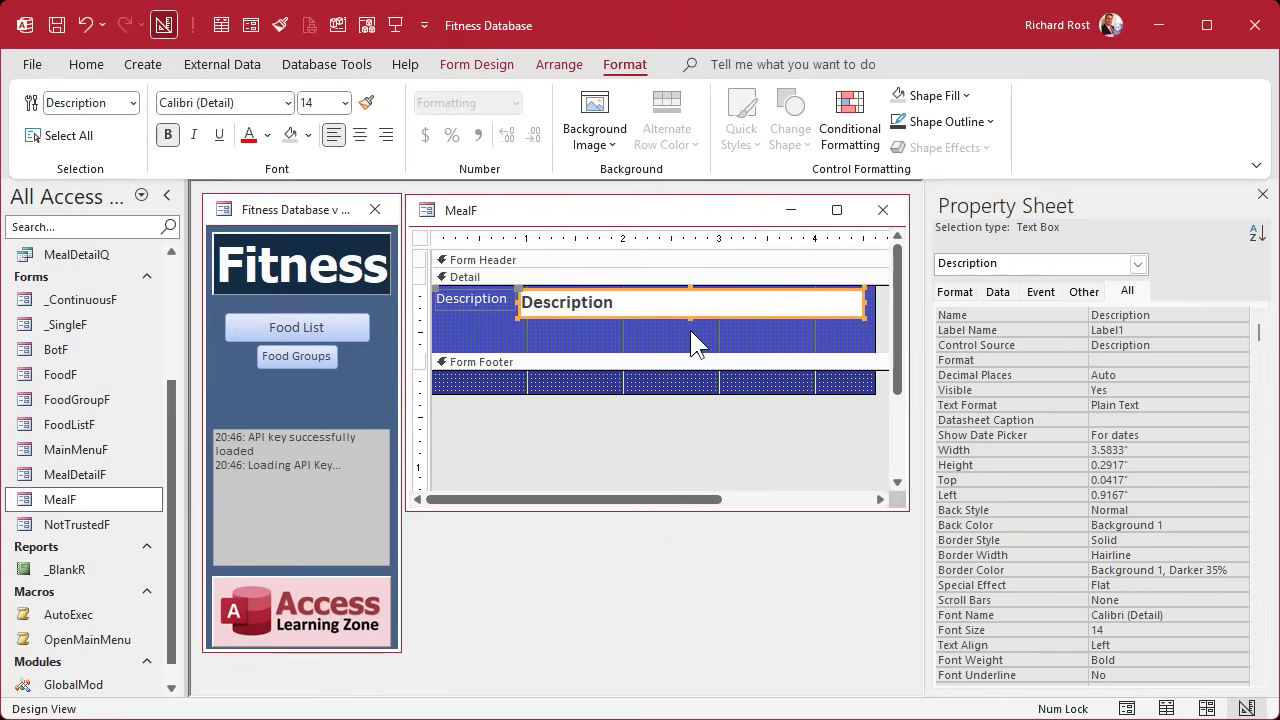
click(677, 334)
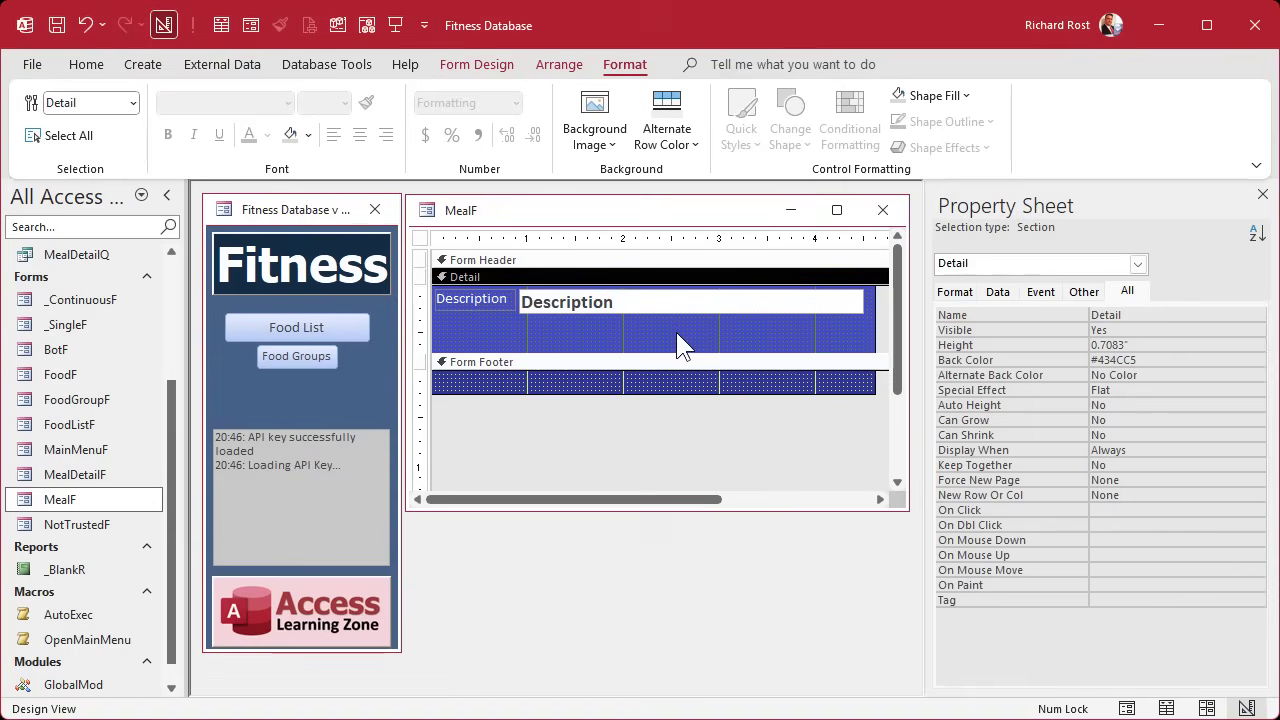
Make the Detail section taller and drag MealDetailF in as a subform, dismissing the warning.
drag(686, 355, 700, 480)
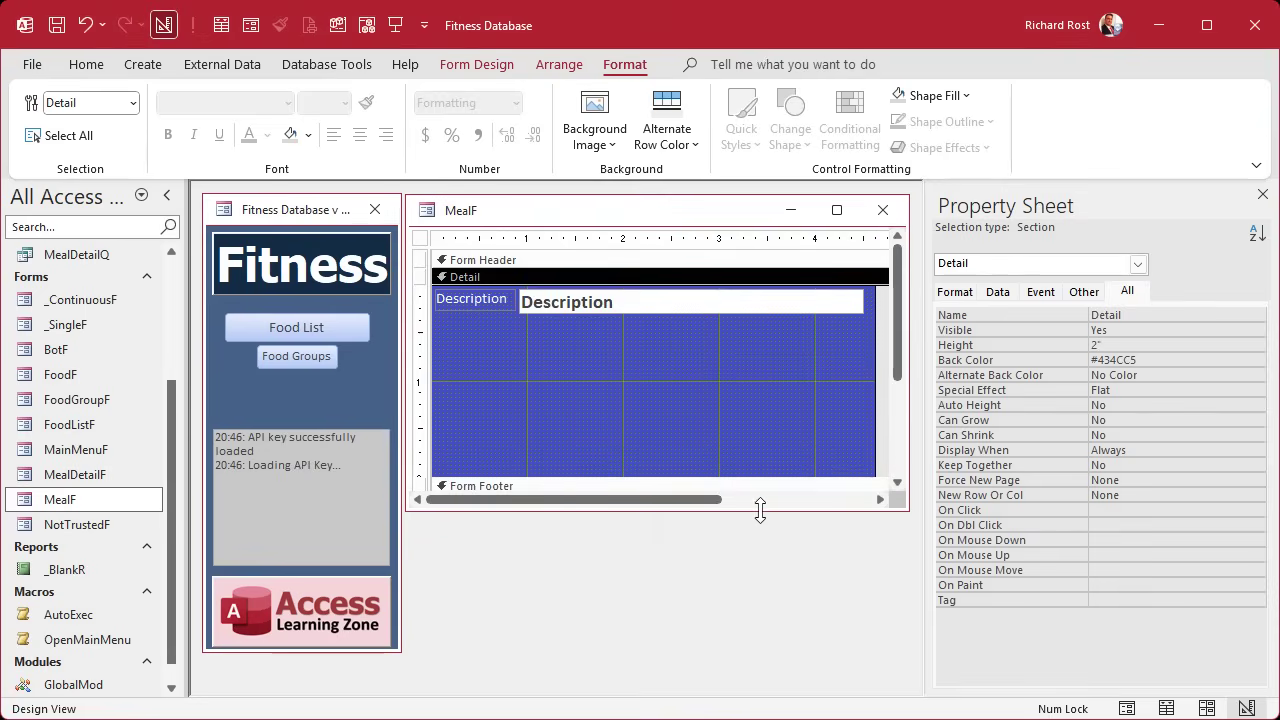
drag(760, 510, 760, 660)
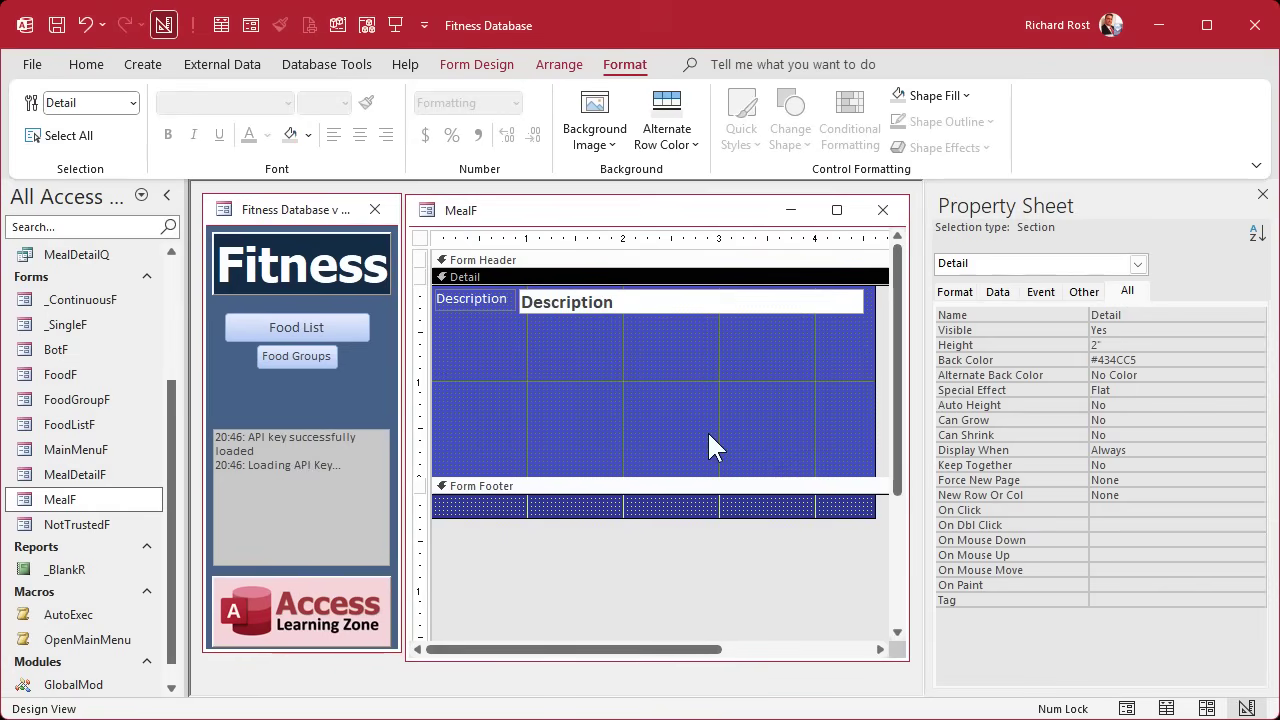
click(86, 477)
drag(86, 477, 459, 338)
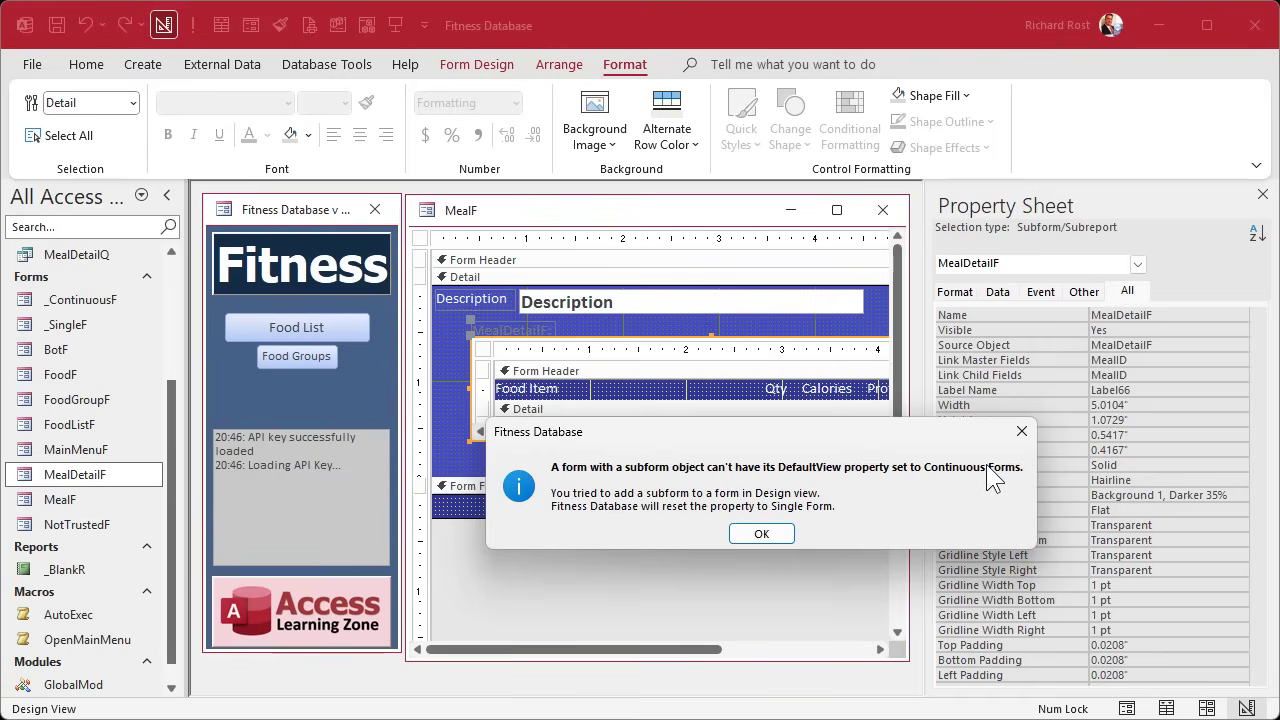
click(763, 535)
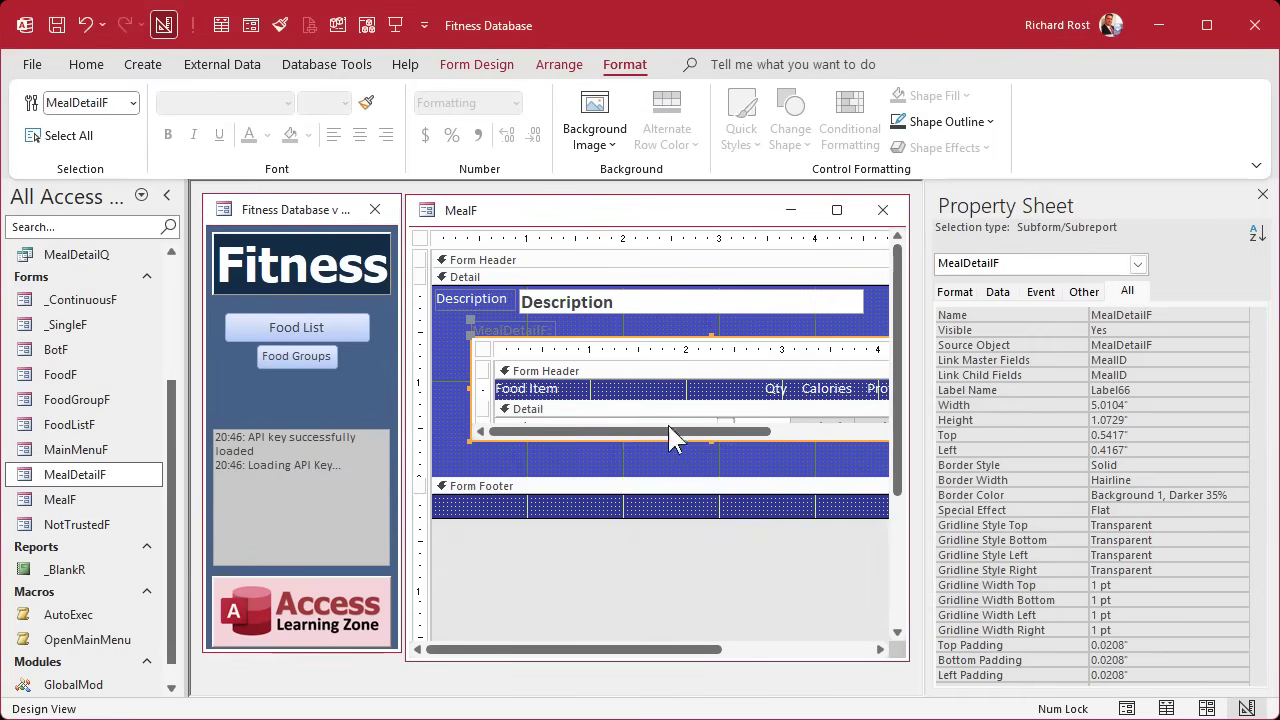
Delete the subform's MealDetailF: label and move the subform up and left.
click(420, 239)
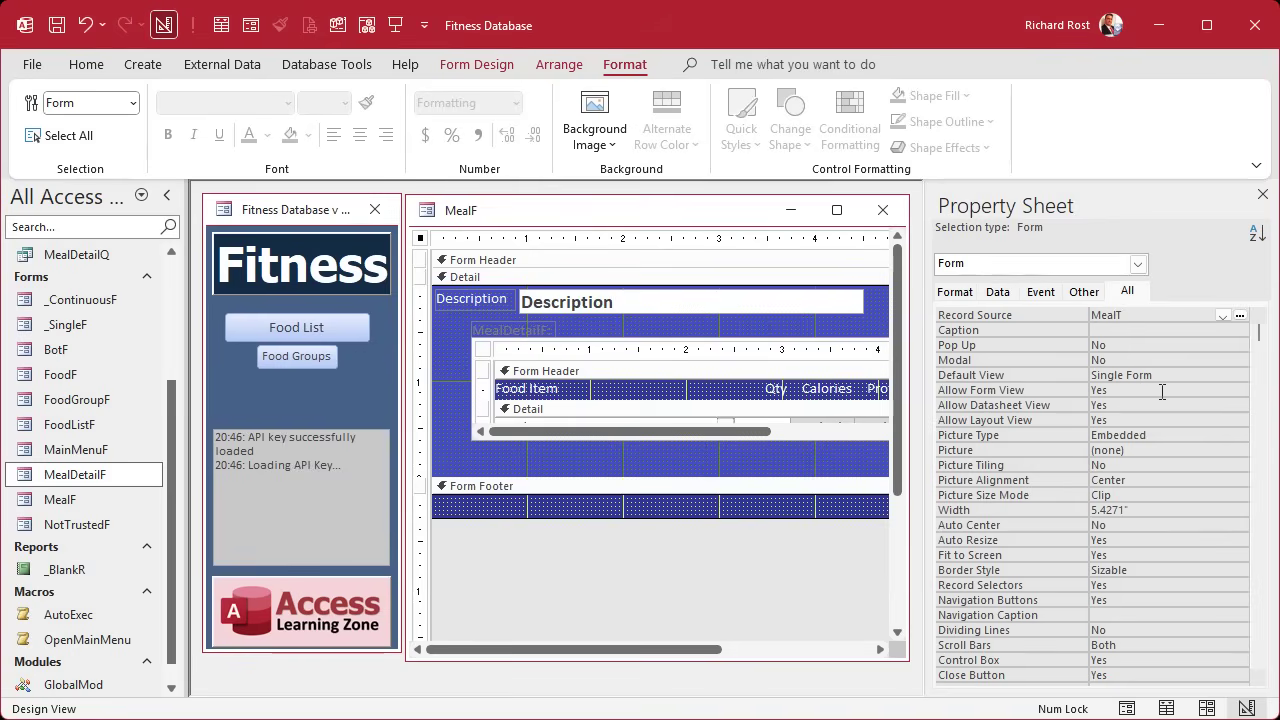
click(508, 330)
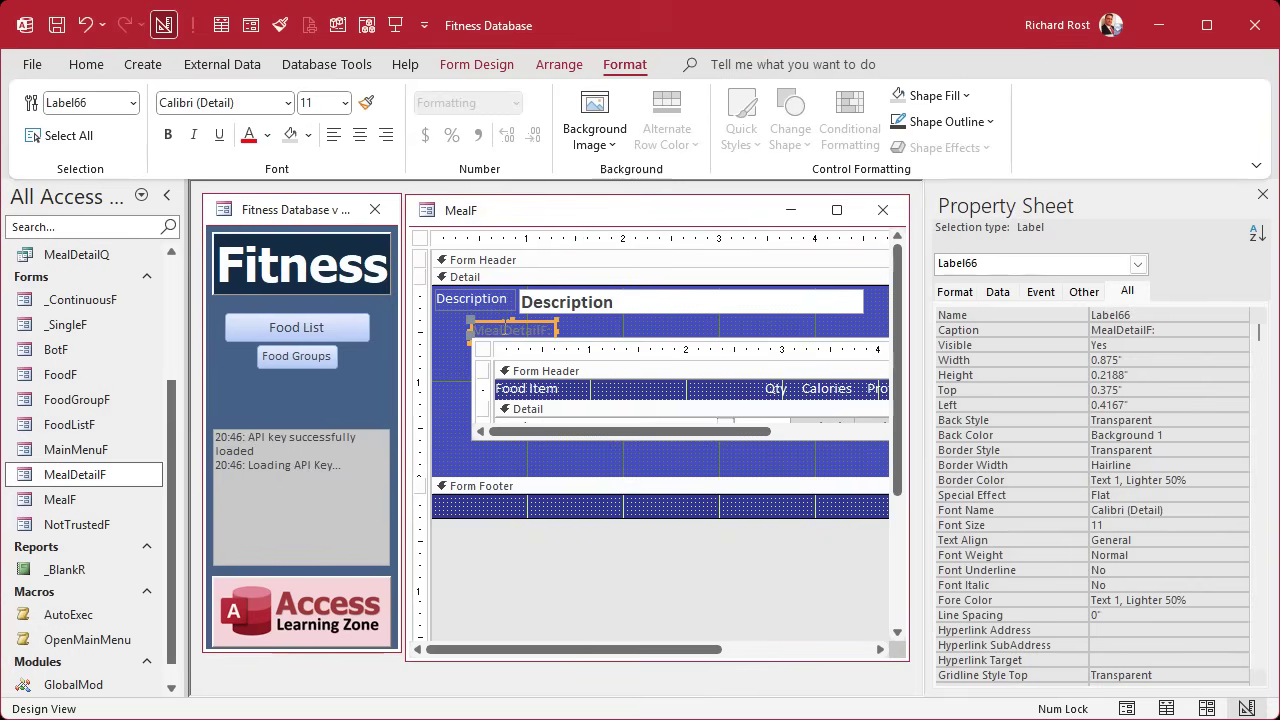
key(Delete)
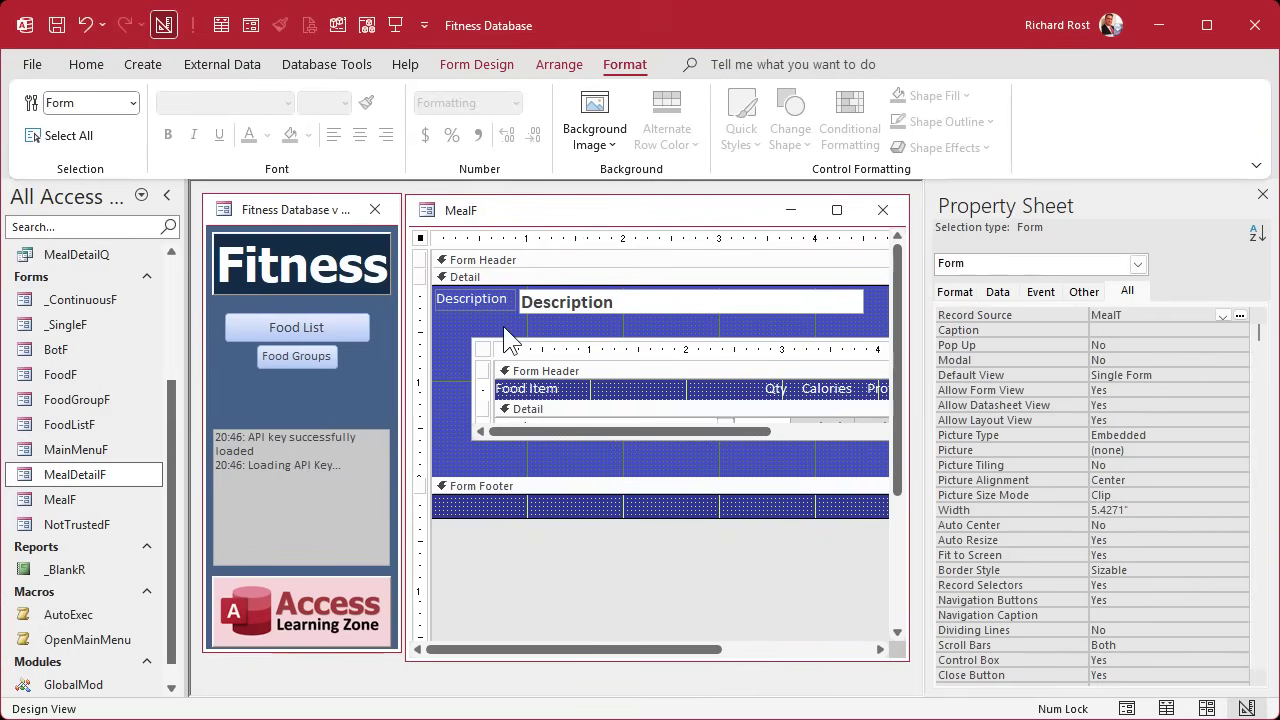
click(500, 322)
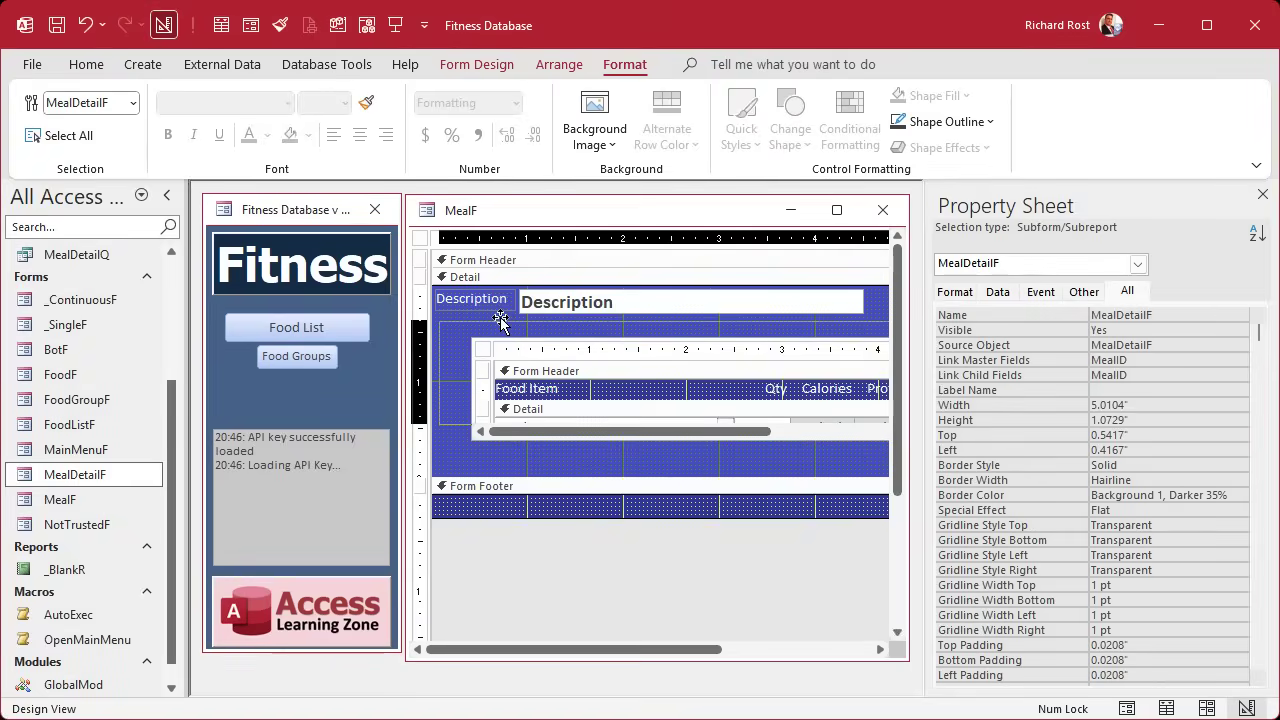
drag(500, 320, 504, 334)
Close the Property Sheet and stretch the subform down so its Sum totals row shows.
click(1262, 194)
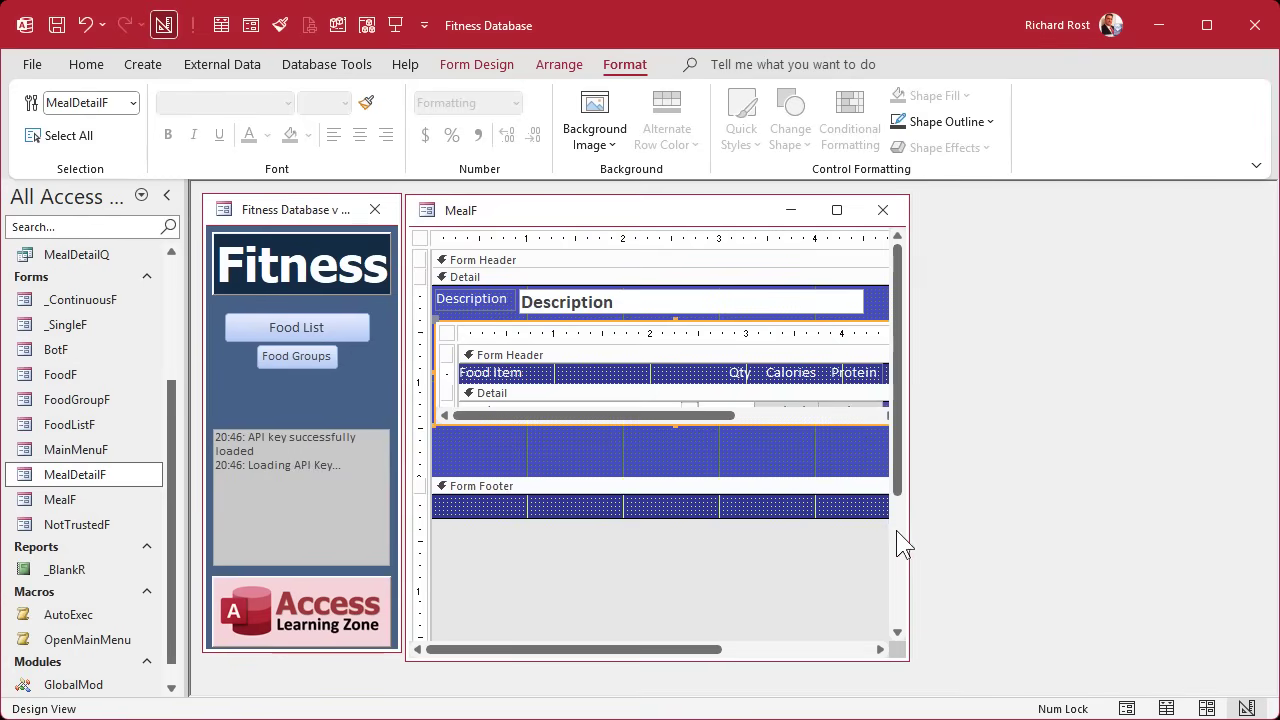
drag(908, 534, 1112, 534)
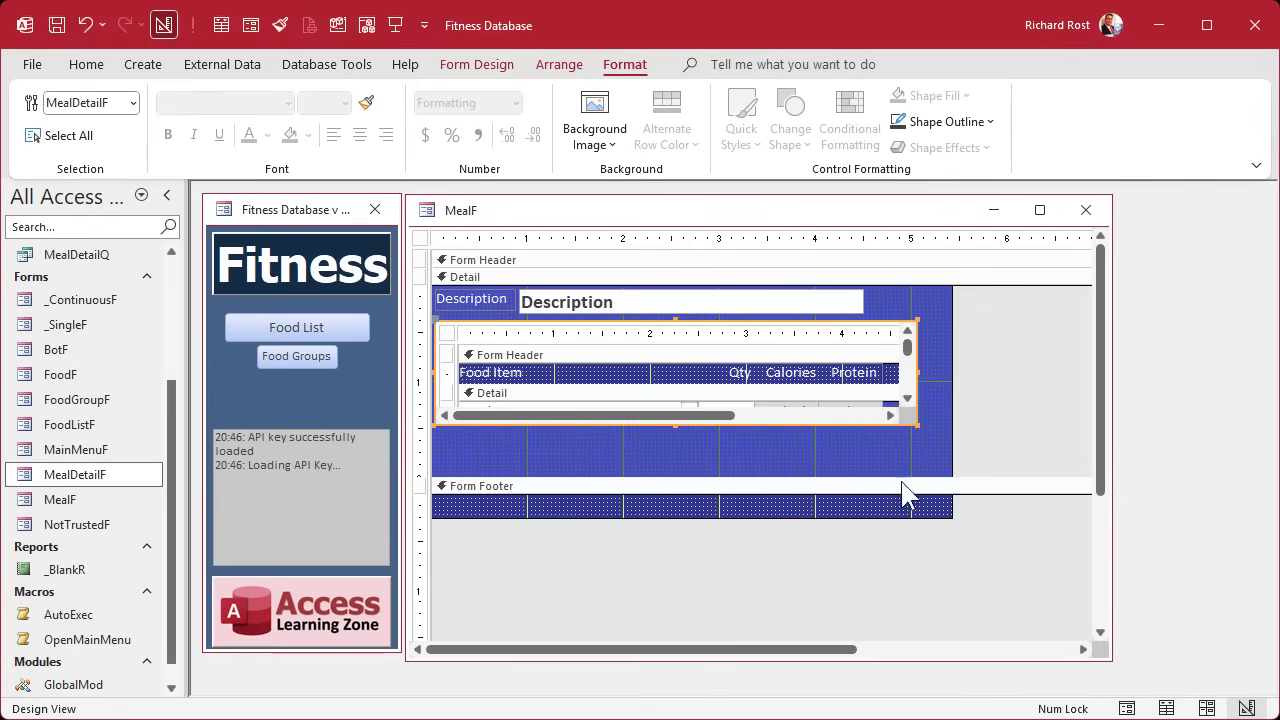
click(695, 383)
drag(677, 424, 680, 498)
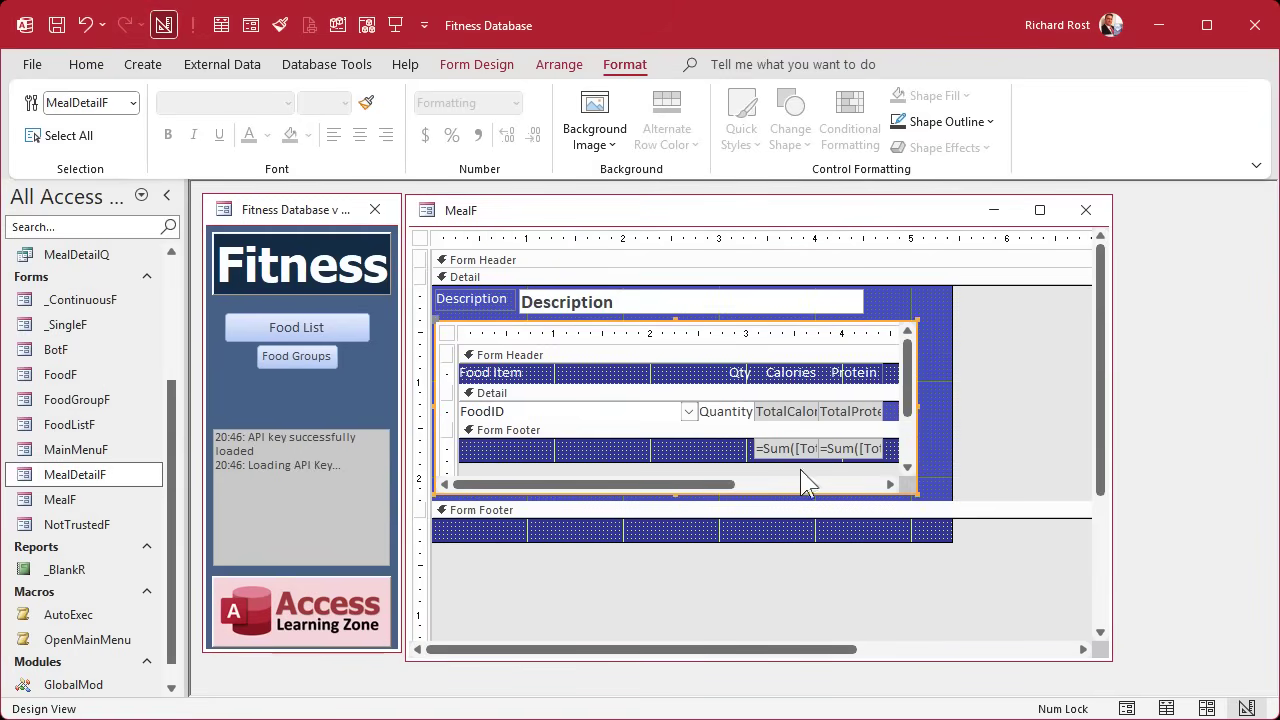
Widen the Description box to the right and make the form footer taller.
click(859, 303)
drag(860, 299, 927, 352)
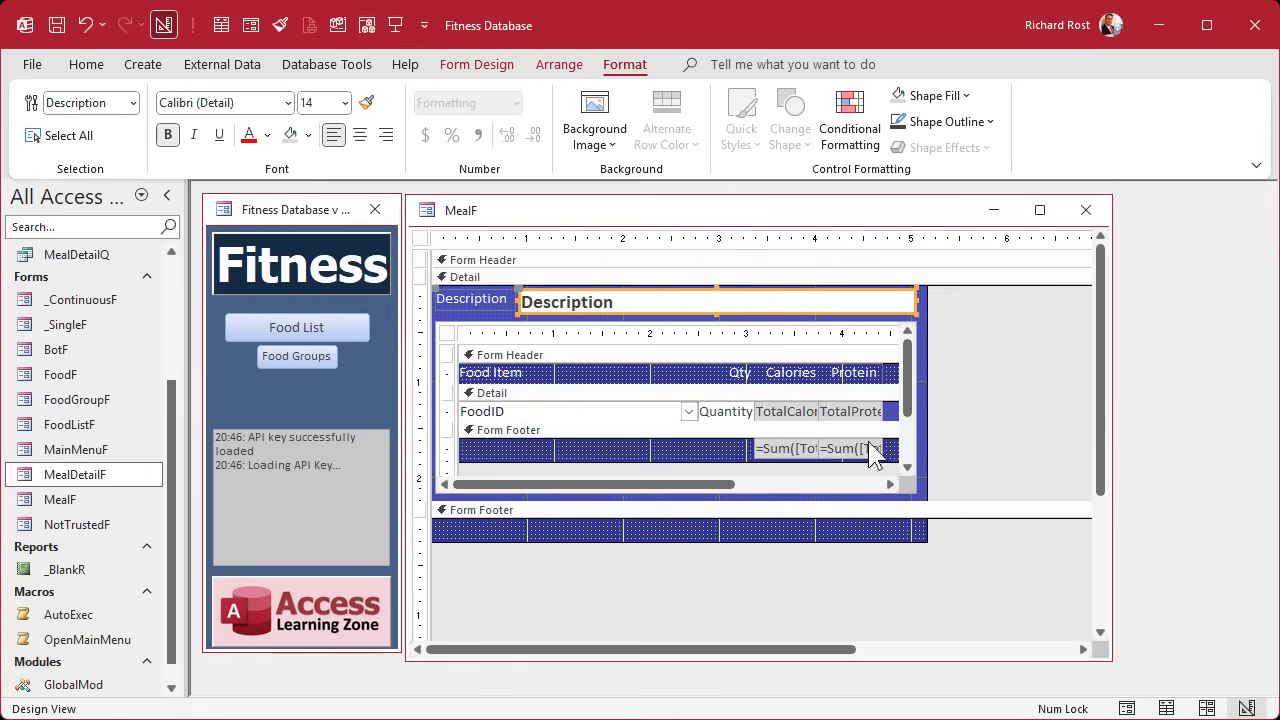
drag(714, 543, 725, 622)
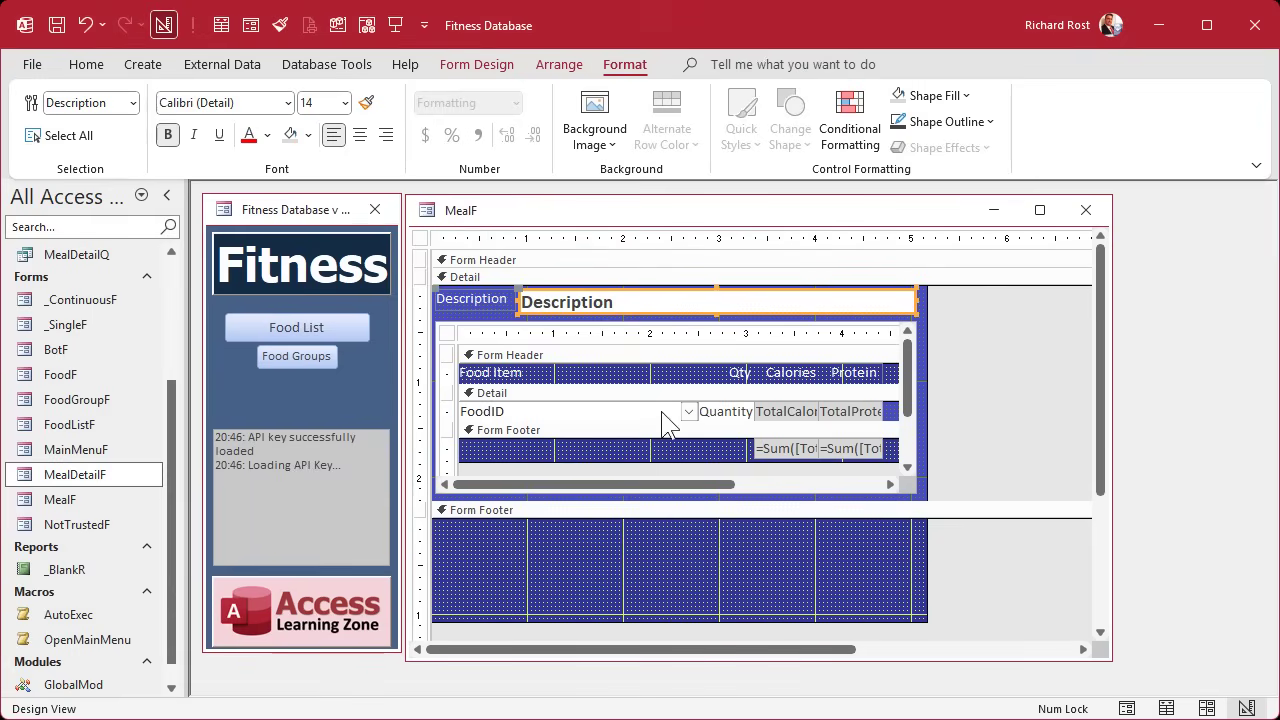
click(697, 557)
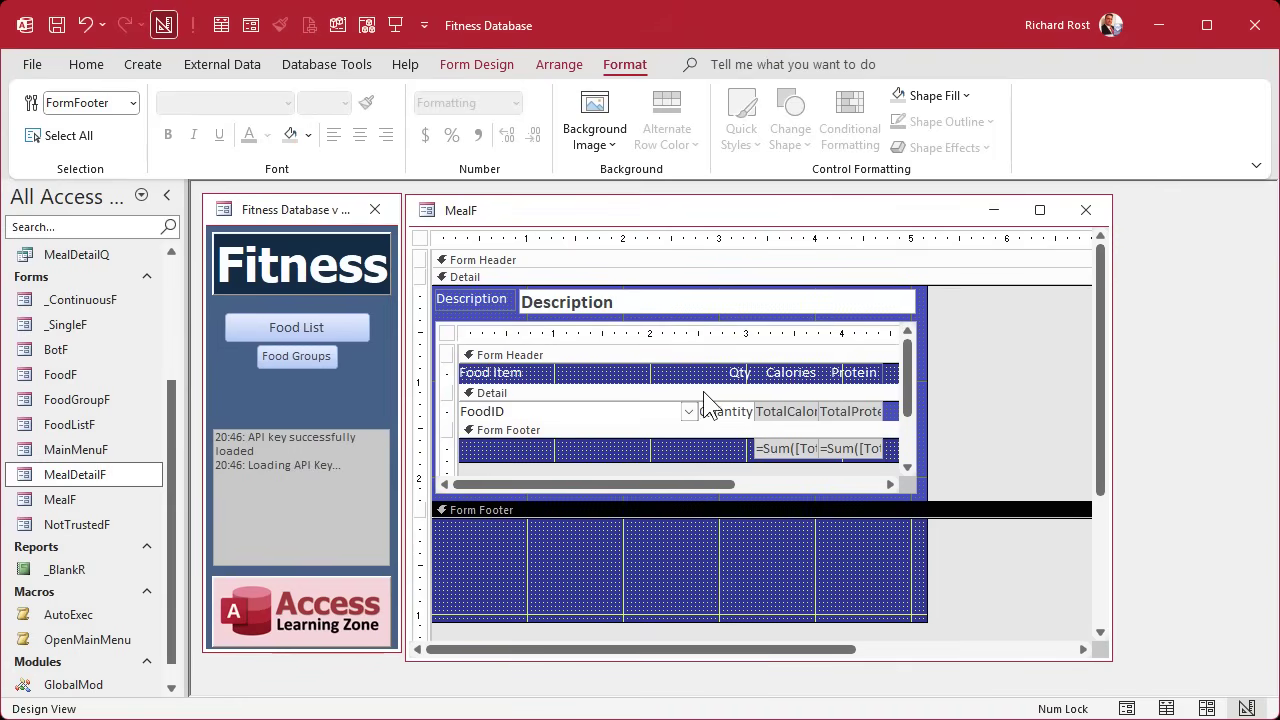
Copy the Notes box from the Food form's Design View, then close the Food form and Food List.
click(333, 327)
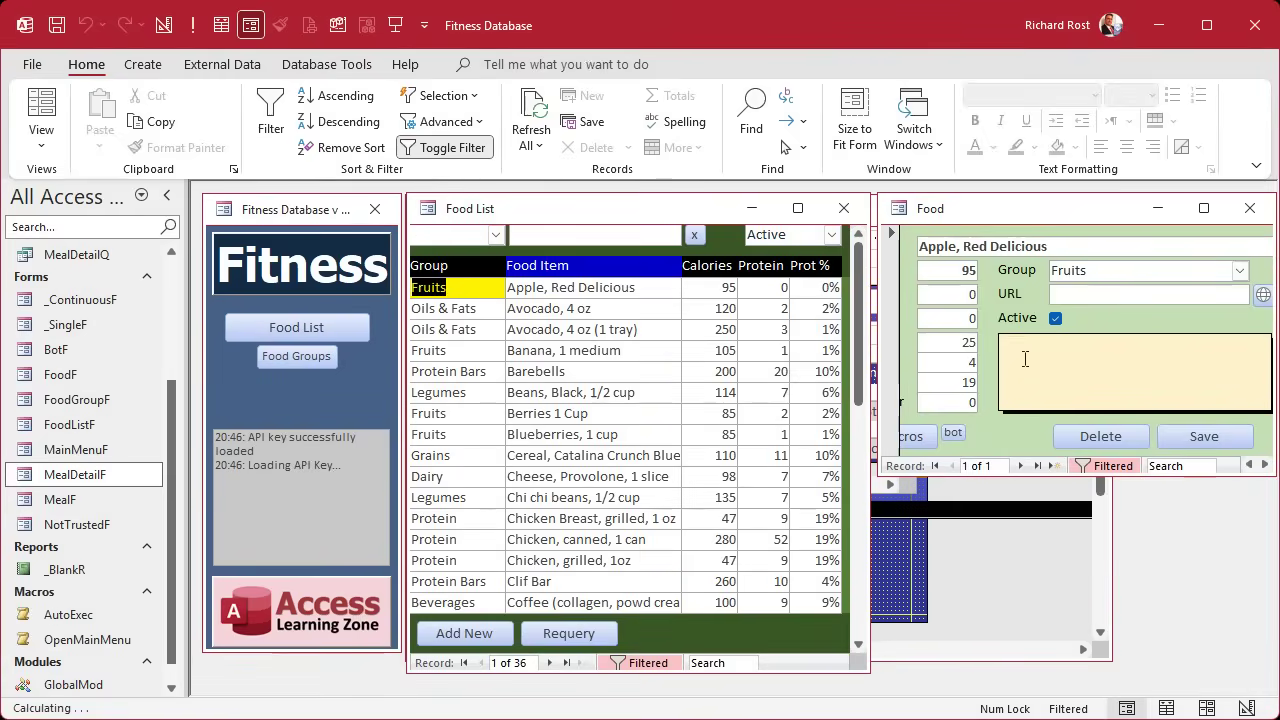
right_click(1045, 207)
click(1118, 364)
click(1140, 405)
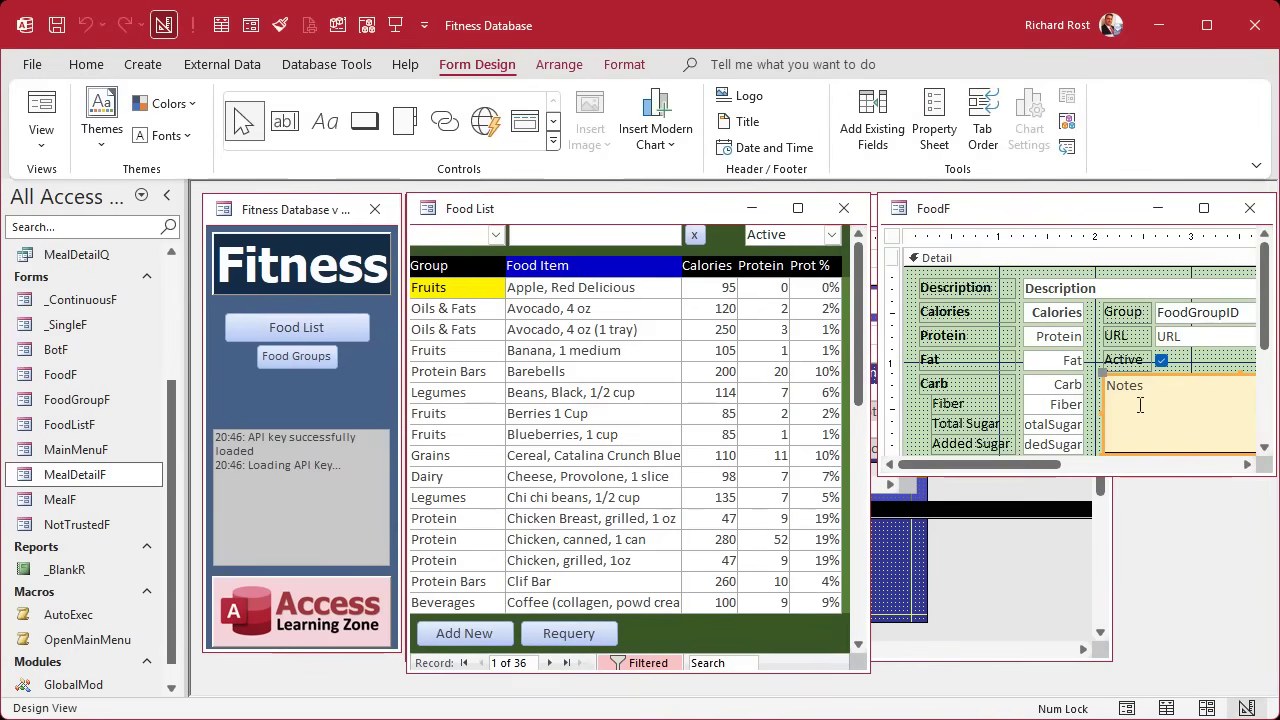
click(1250, 208)
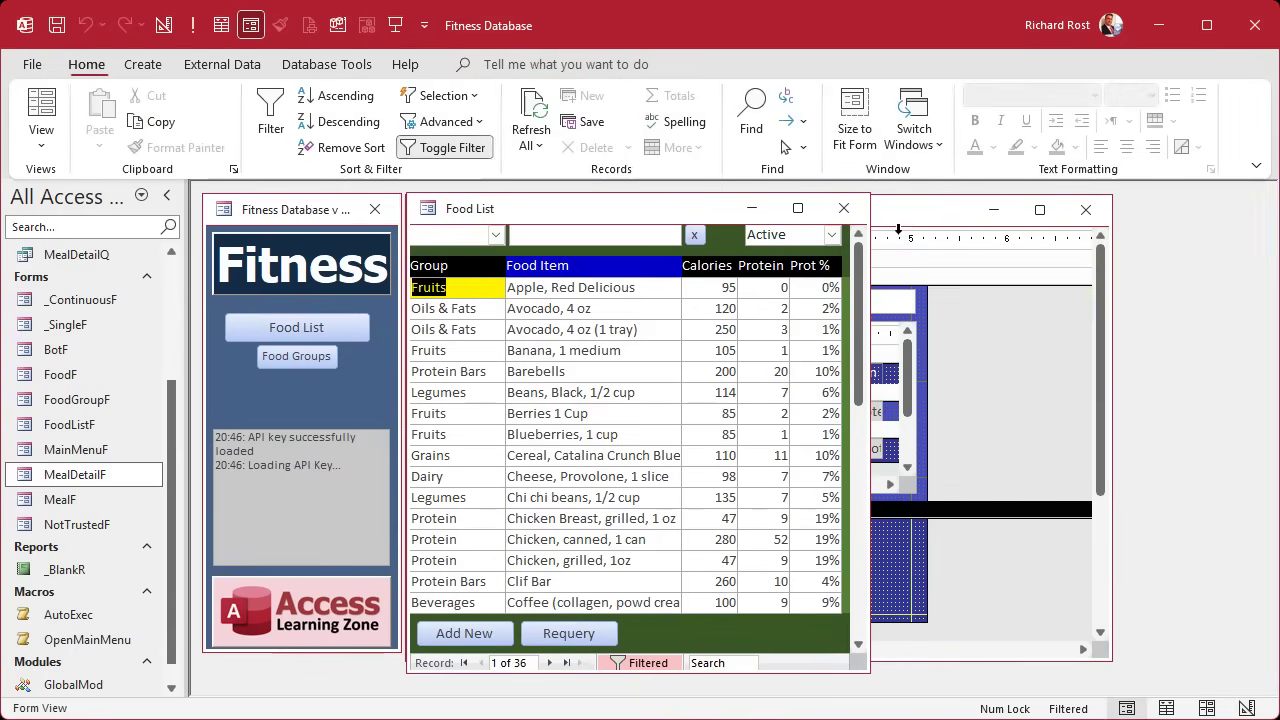
click(838, 218)
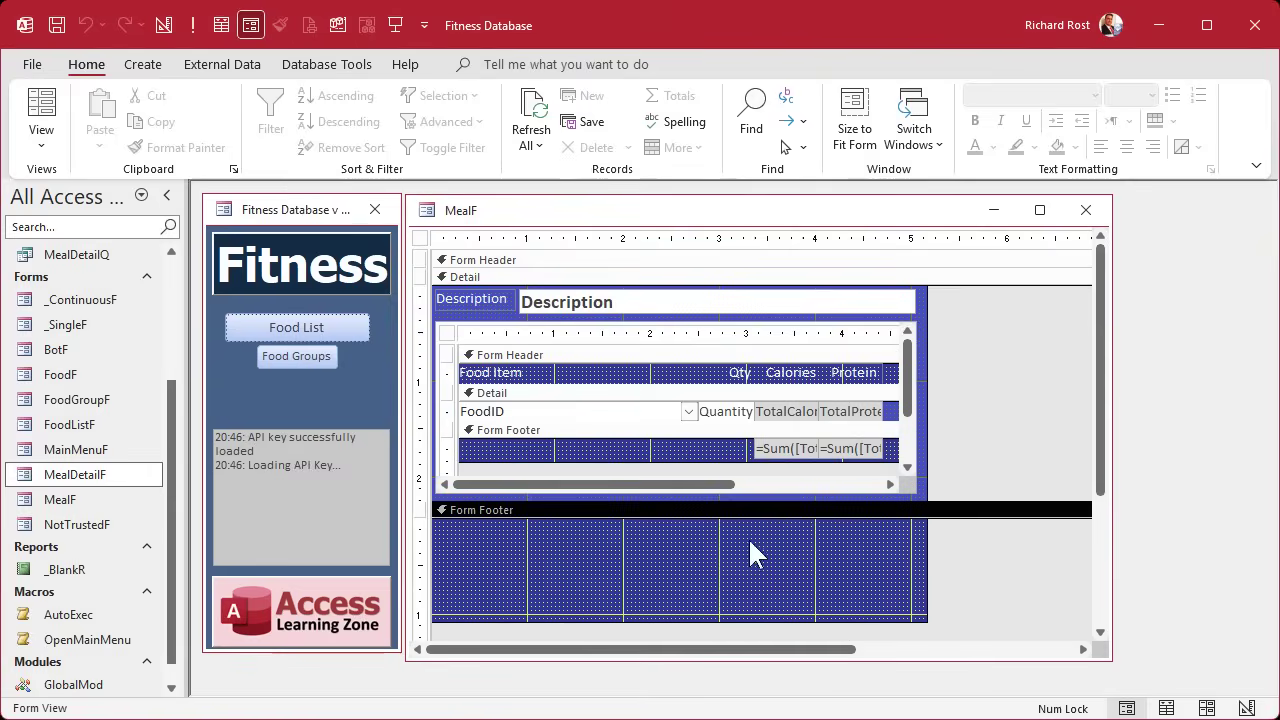
Paste the Notes box into MealF's form footer, position it, and adjust the footer height.
click(695, 552)
drag(716, 557, 863, 546)
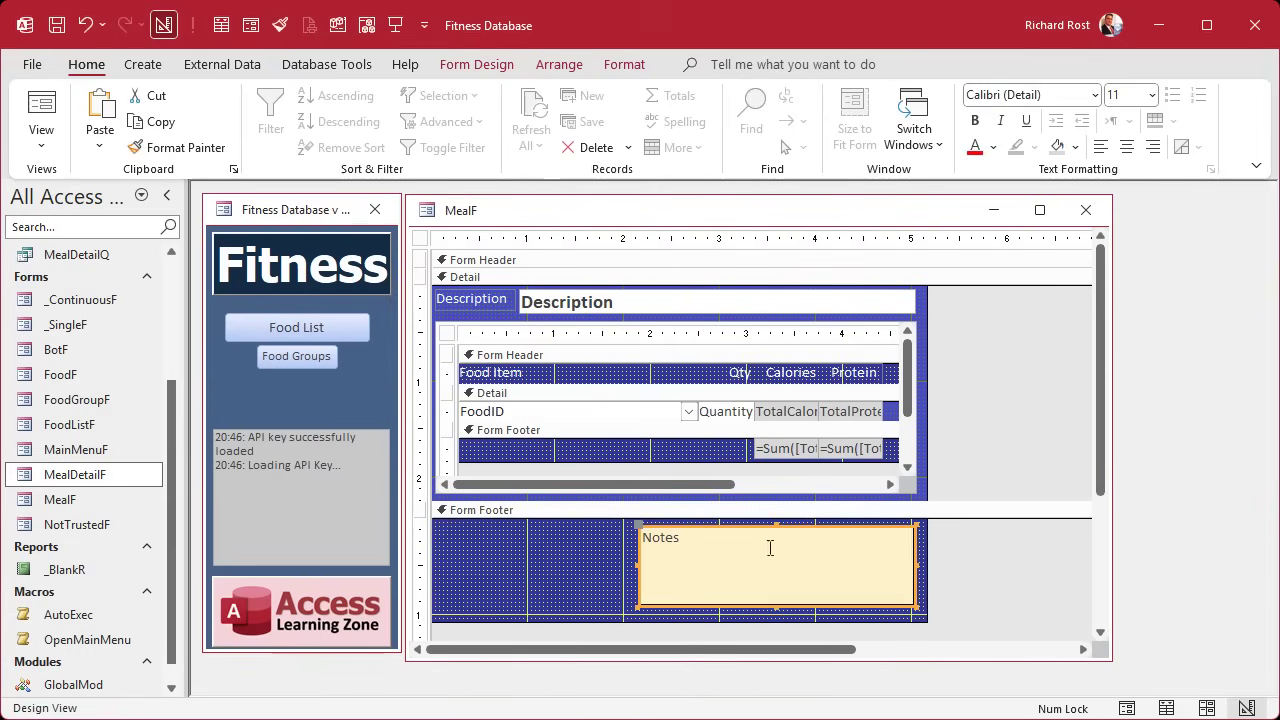
click(564, 562)
drag(587, 615, 591, 610)
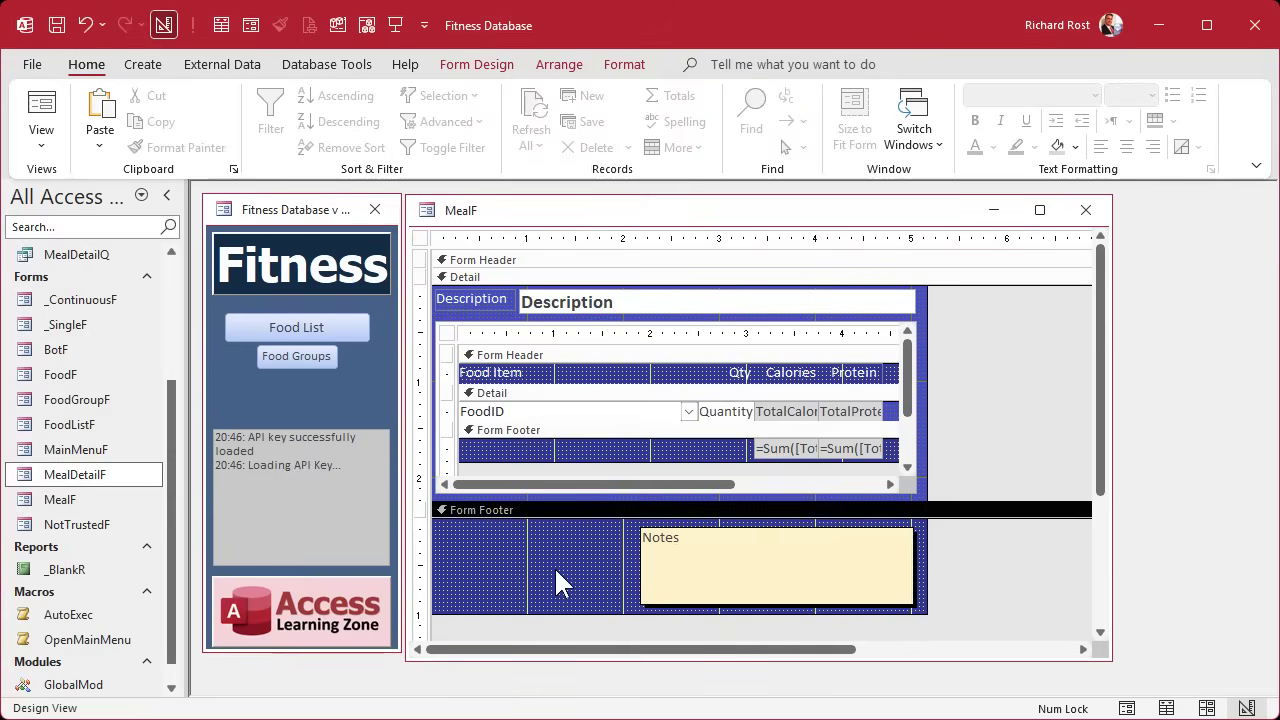
Close the MealF design, open MealF in Form View and move to the next meal record.
click(1087, 210)
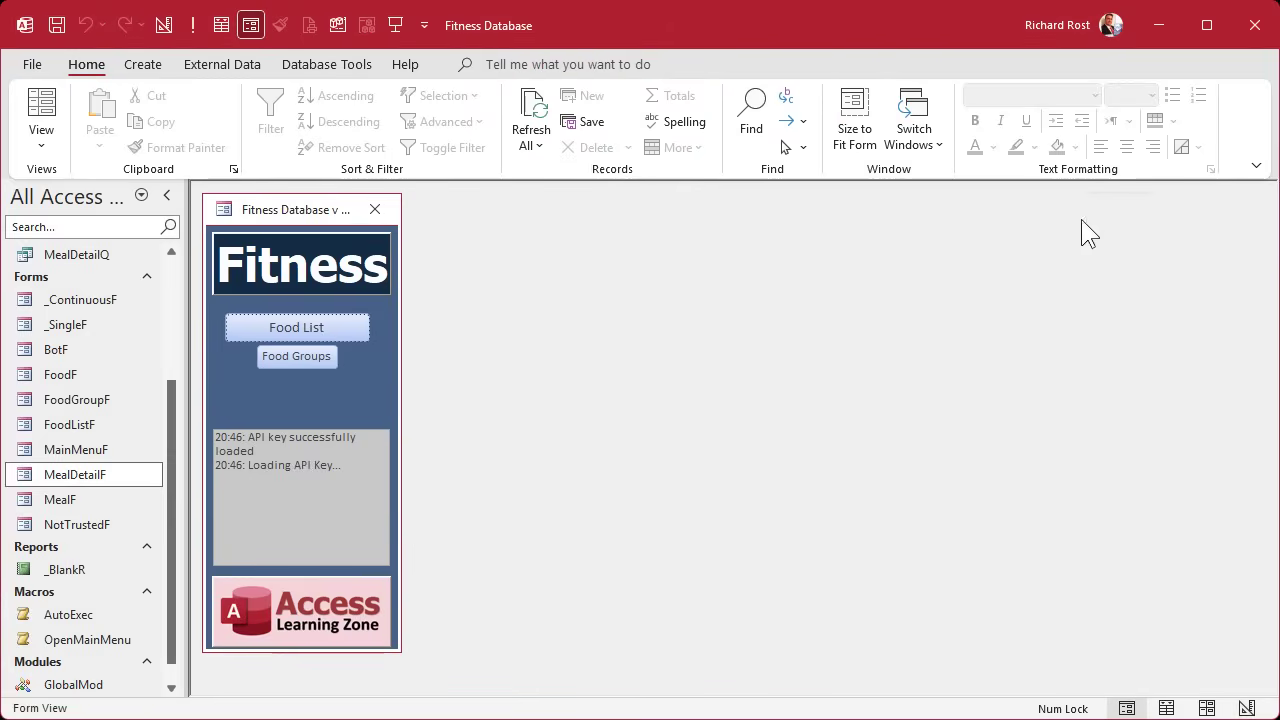
click(85, 500)
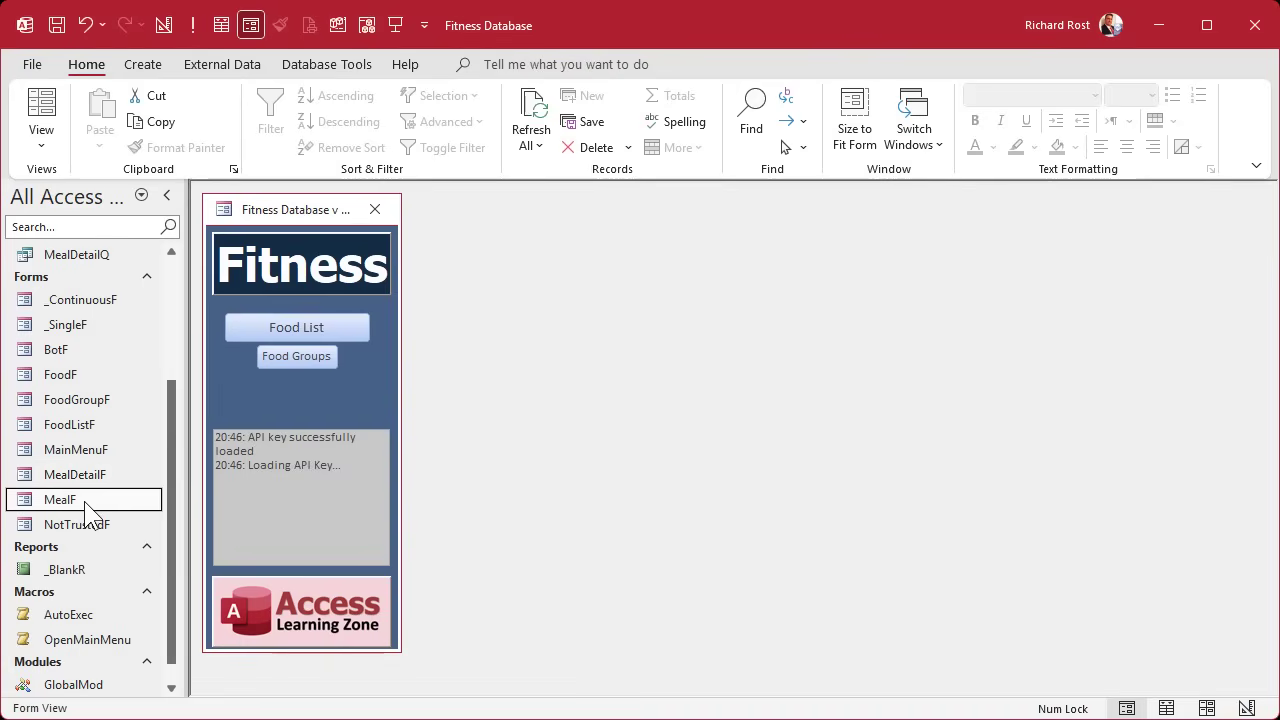
double_click(86, 504)
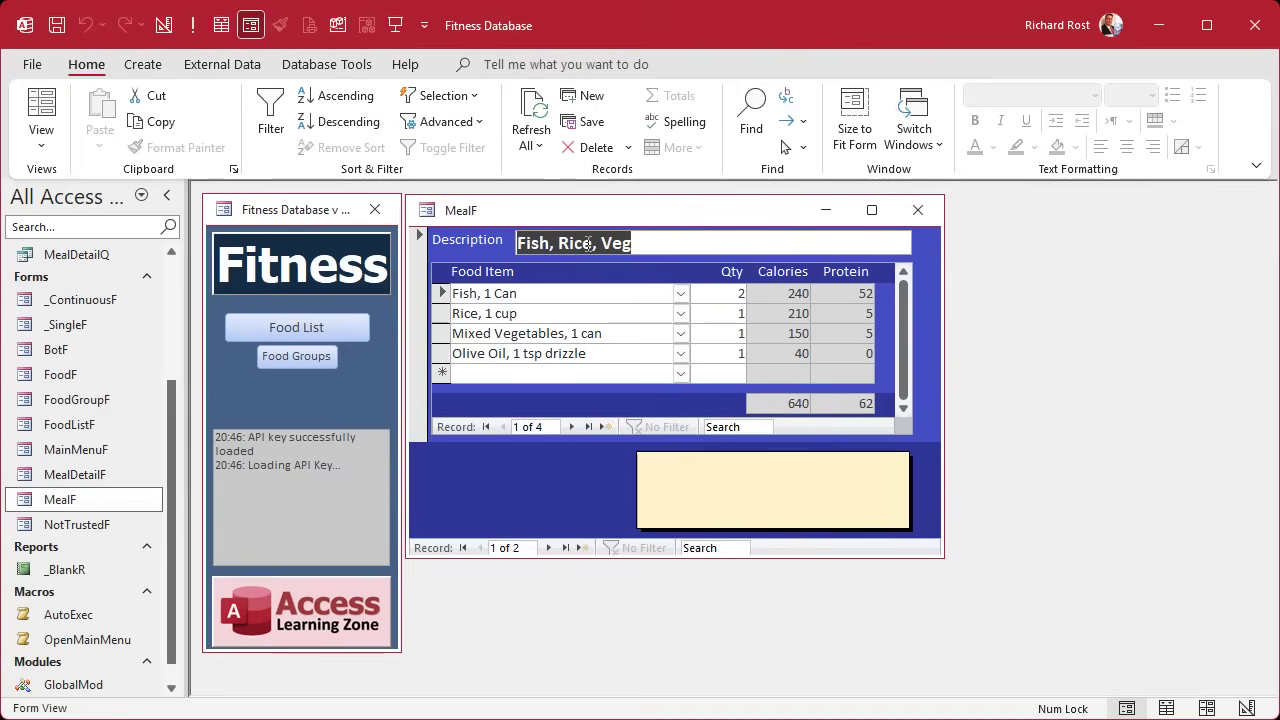
click(548, 548)
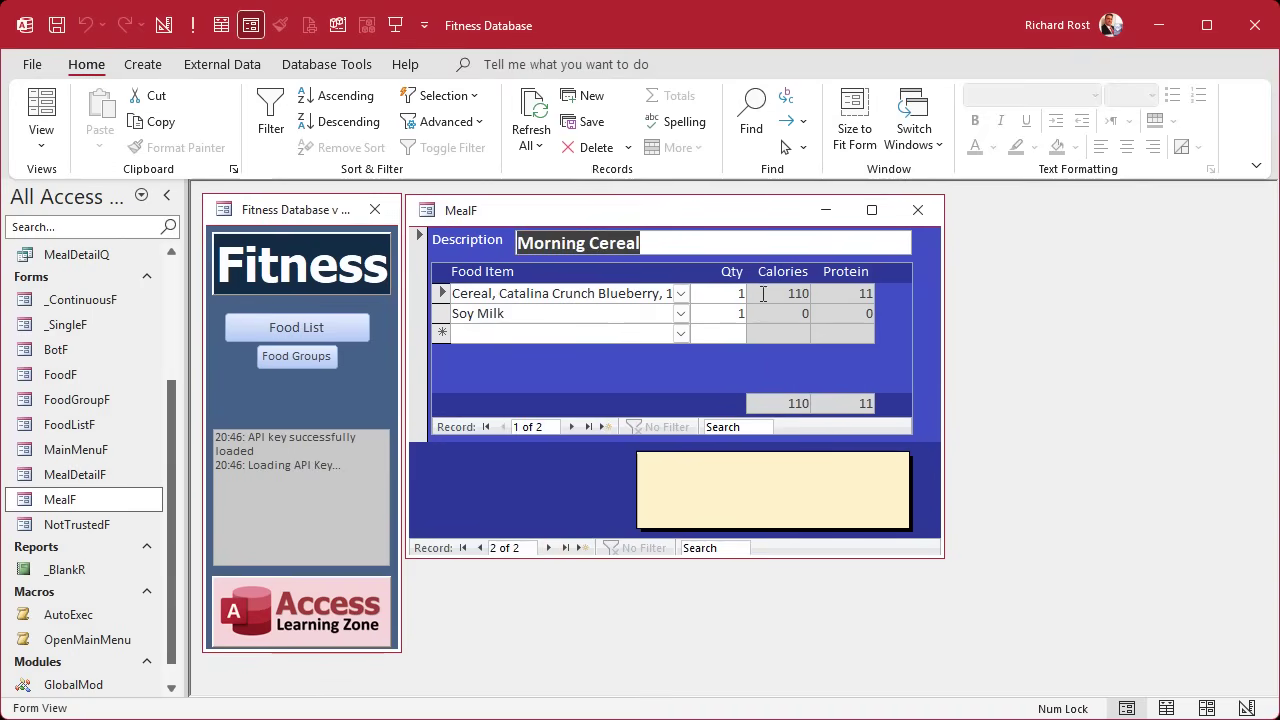
Test the subform by adding a Beans, Black, 1/2 cup item, then delete it again.
click(679, 333)
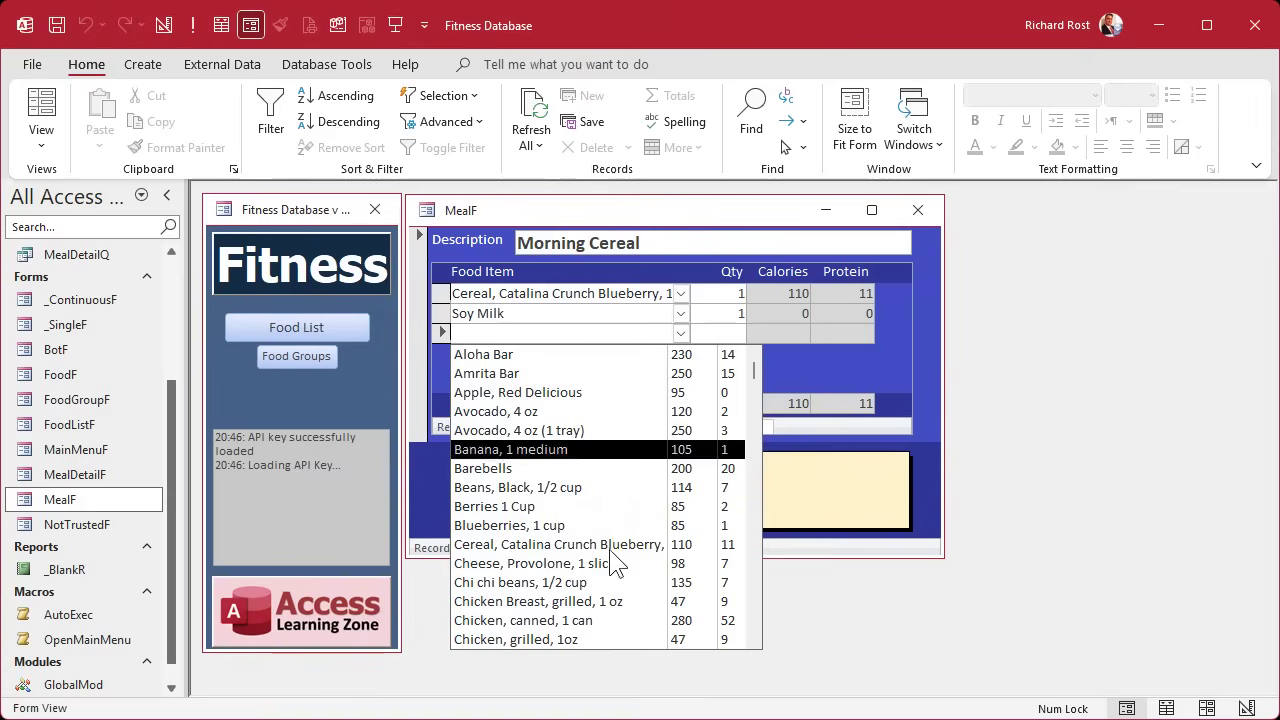
click(599, 488)
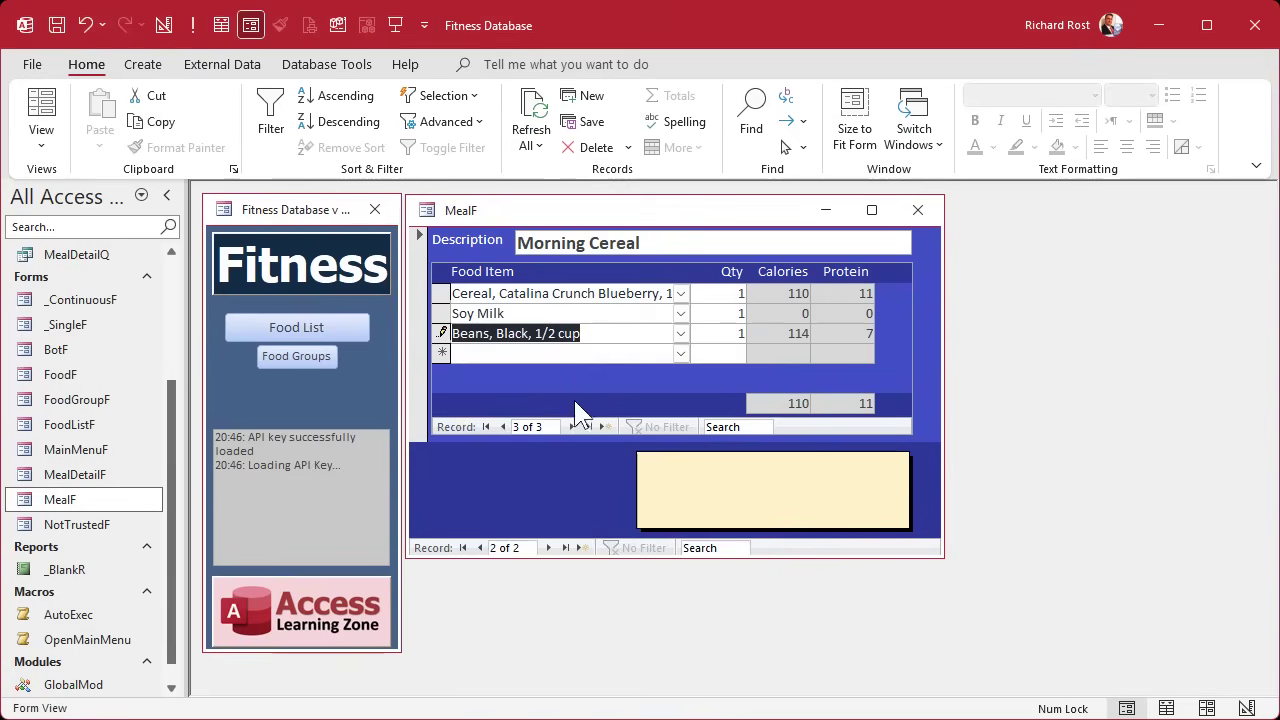
click(578, 355)
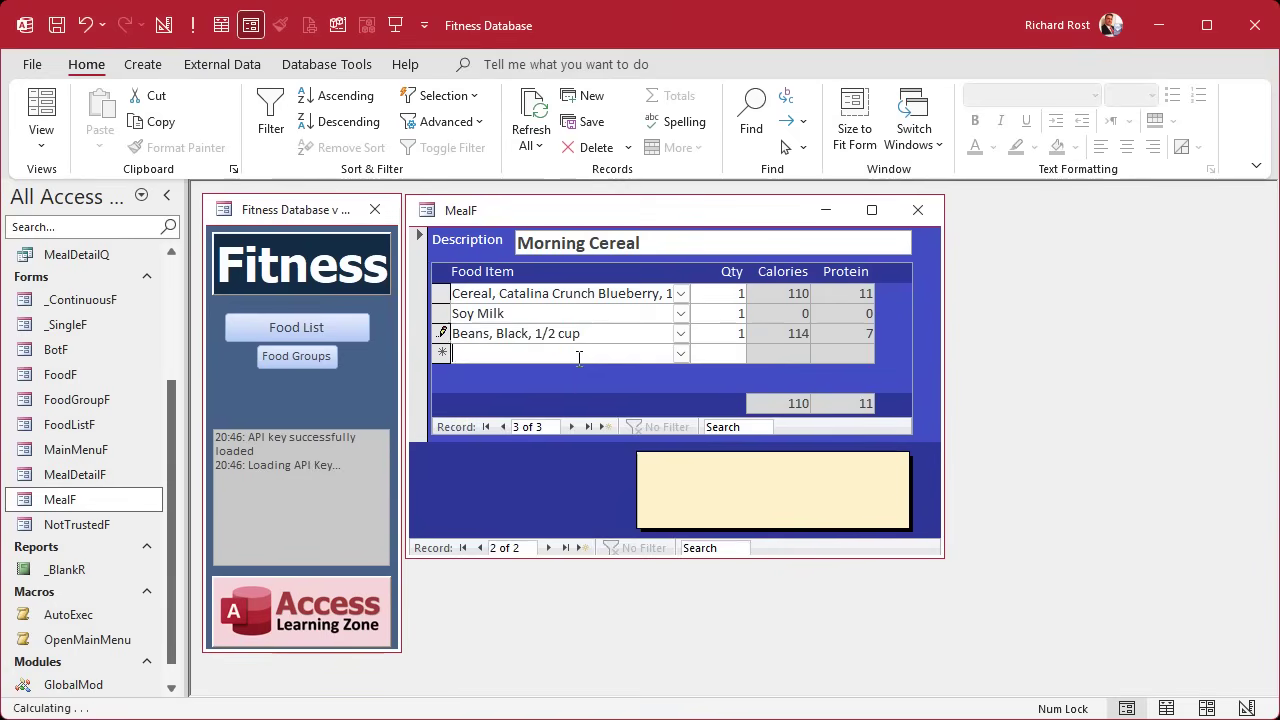
click(442, 333)
key(Delete)
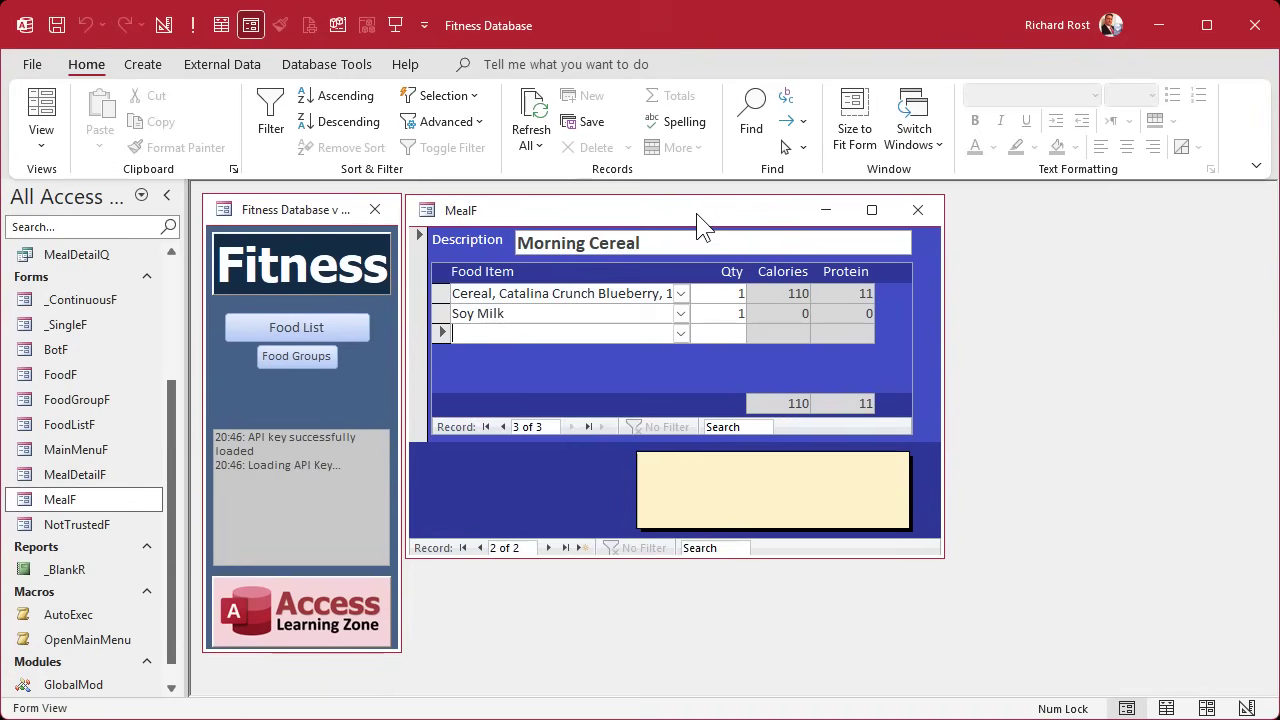
click(418, 258)
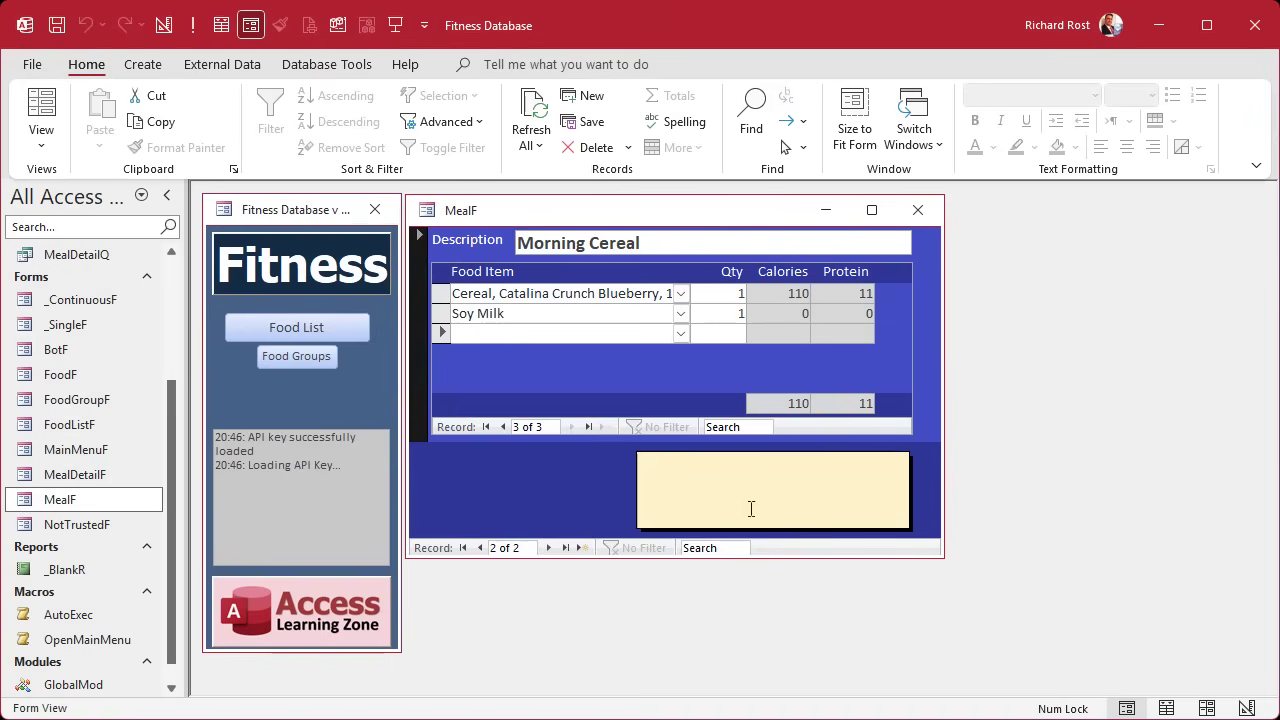
In Design View, enlarge the detail area and move the Notes box up into it.
right_click(637, 212)
click(735, 374)
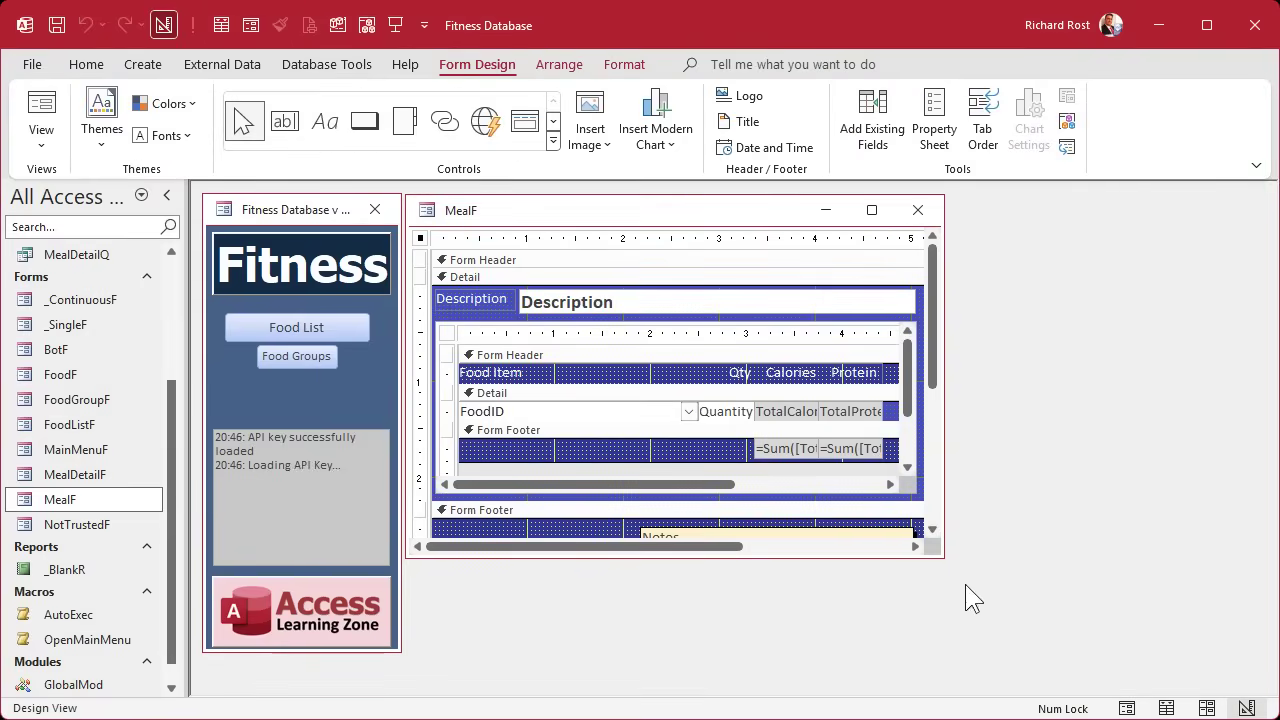
drag(937, 557, 1038, 688)
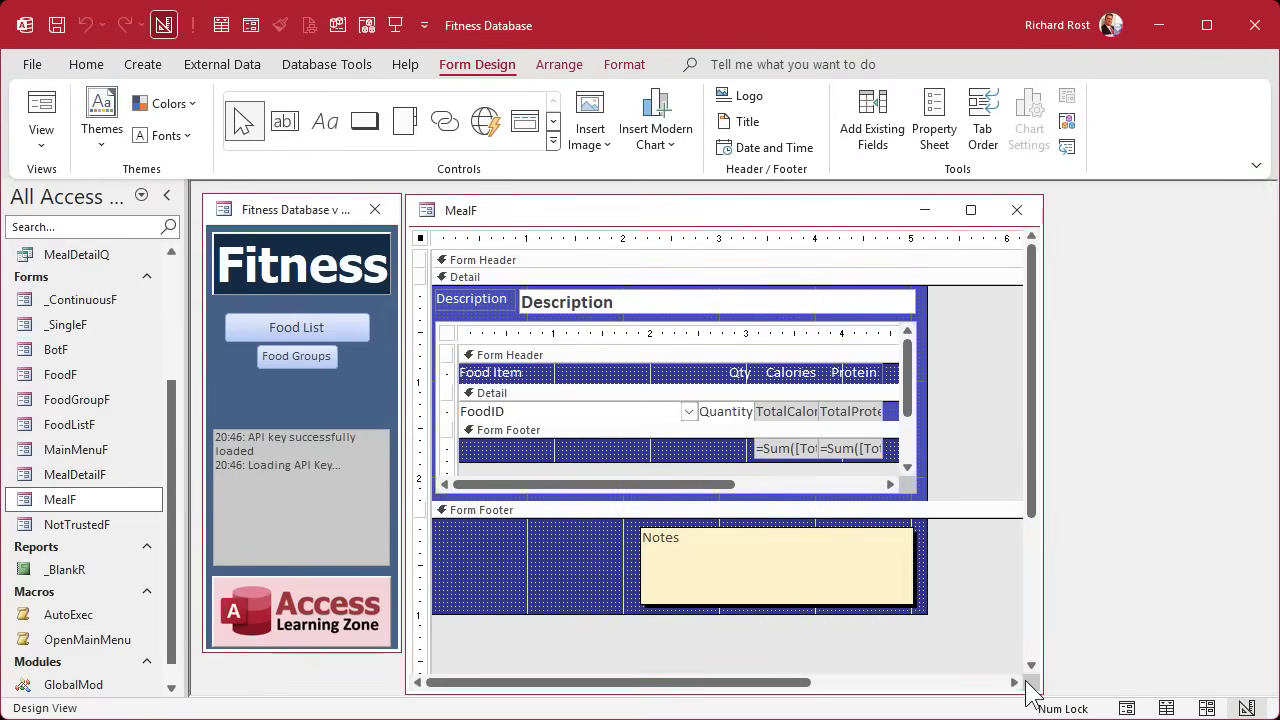
click(622, 497)
drag(624, 527, 626, 600)
drag(737, 631, 745, 533)
drag(574, 580, 574, 586)
Fine-tune the Notes box placement within the Detail section.
scroll(571, 550, down, 3)
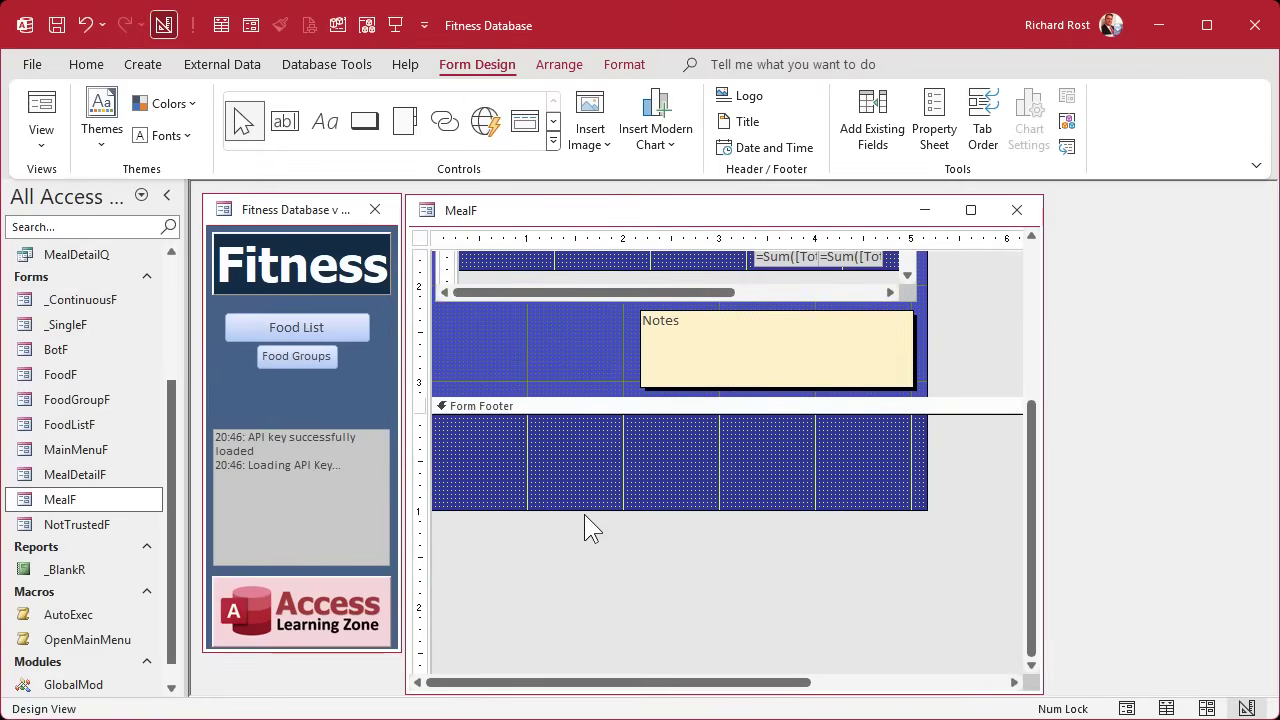
drag(600, 398, 606, 405)
scroll(618, 467, up, 3)
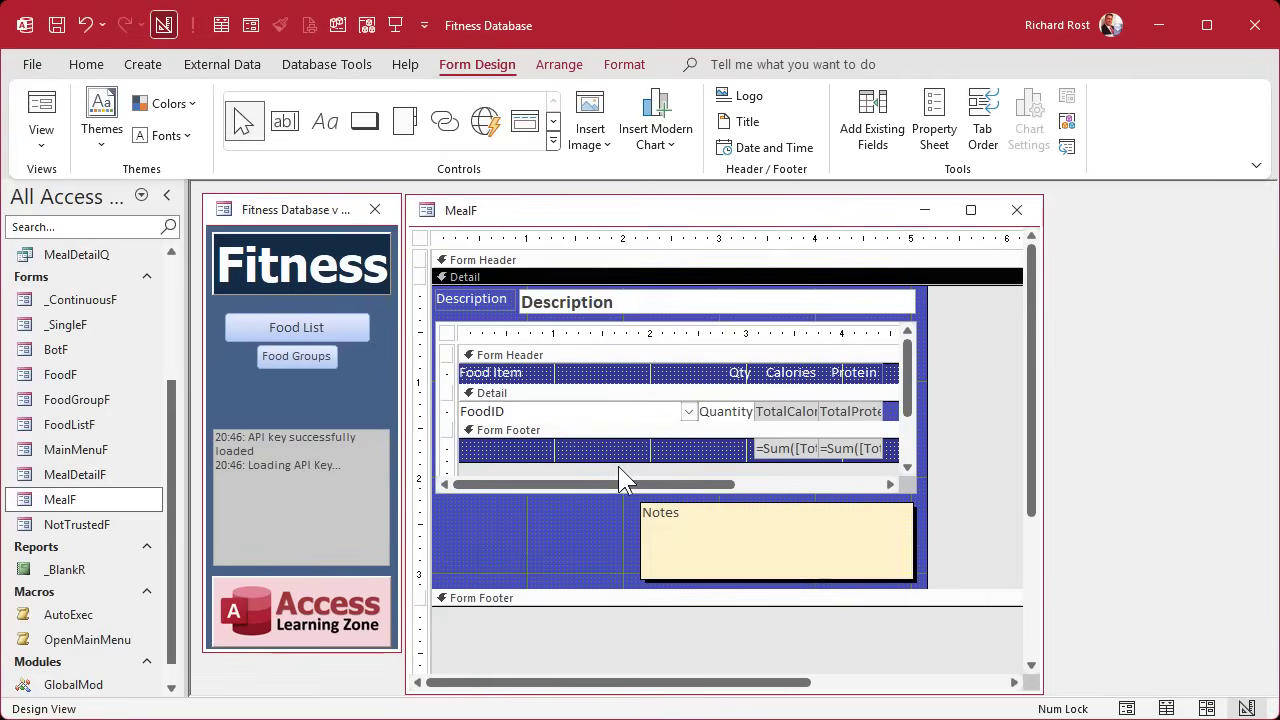
click(593, 533)
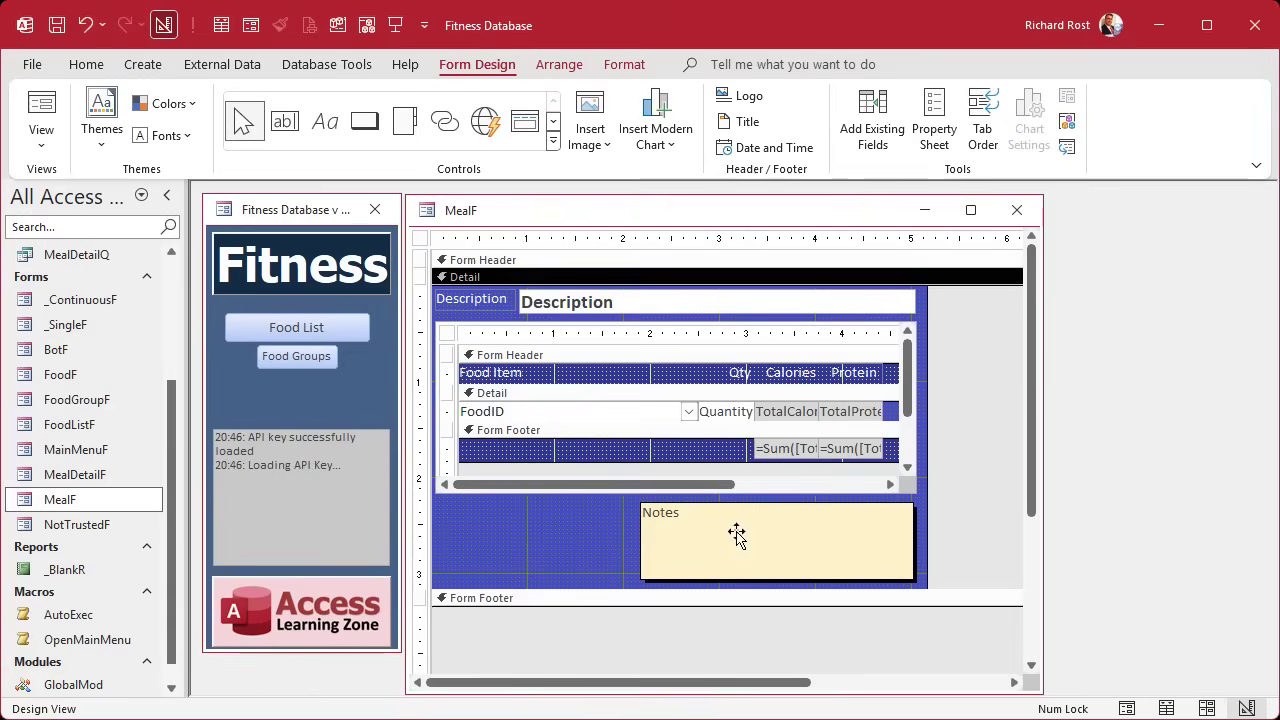
click(737, 534)
click(566, 562)
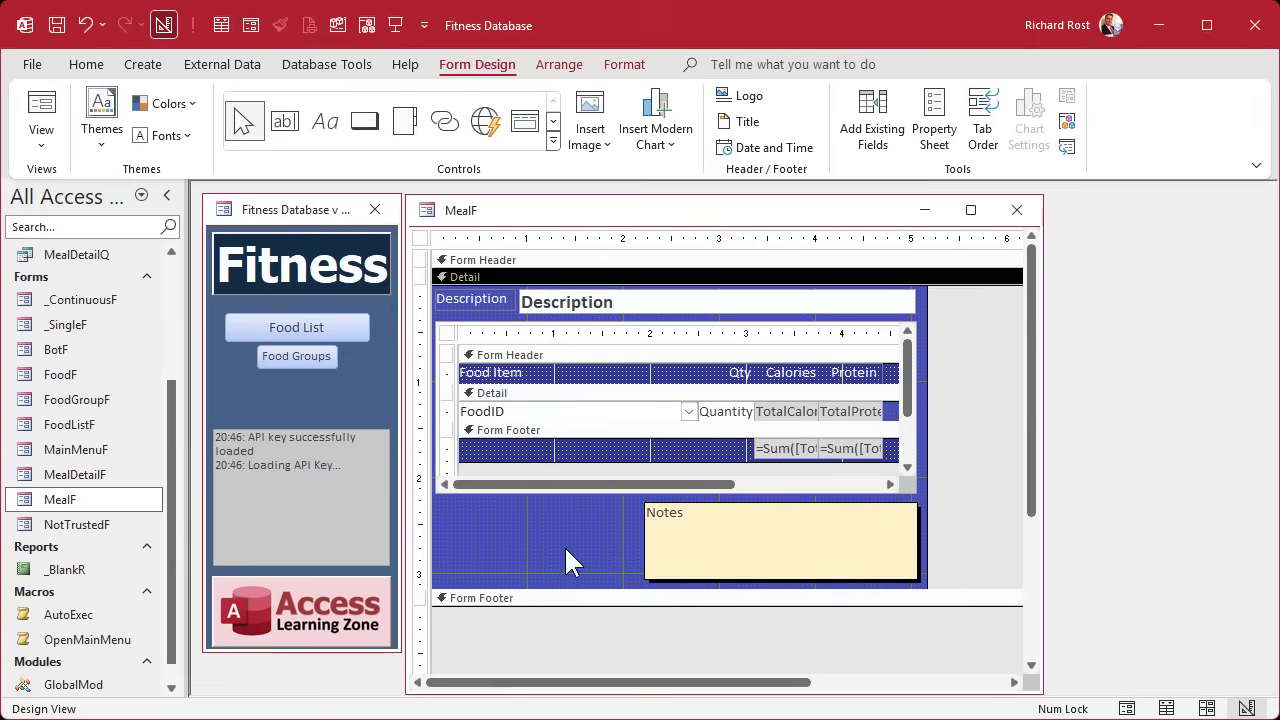
Set the meal-item subform's Navigation Buttons property to No.
click(447, 326)
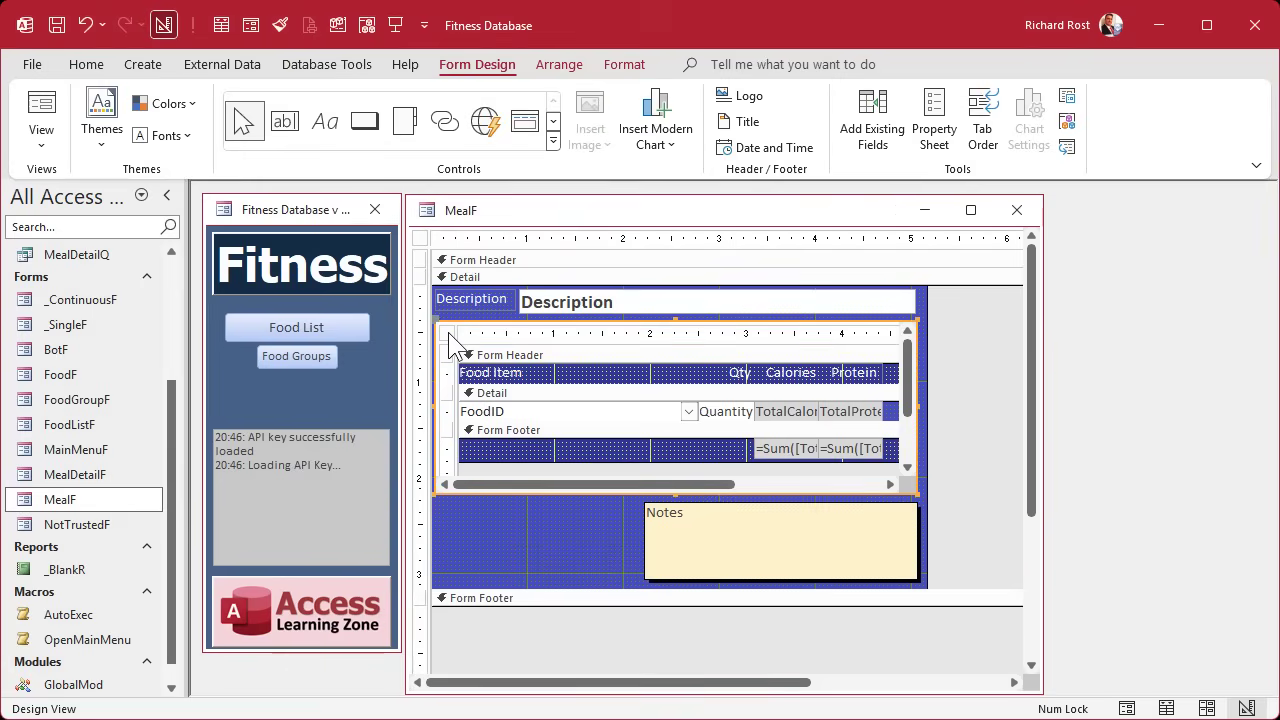
double_click(448, 332)
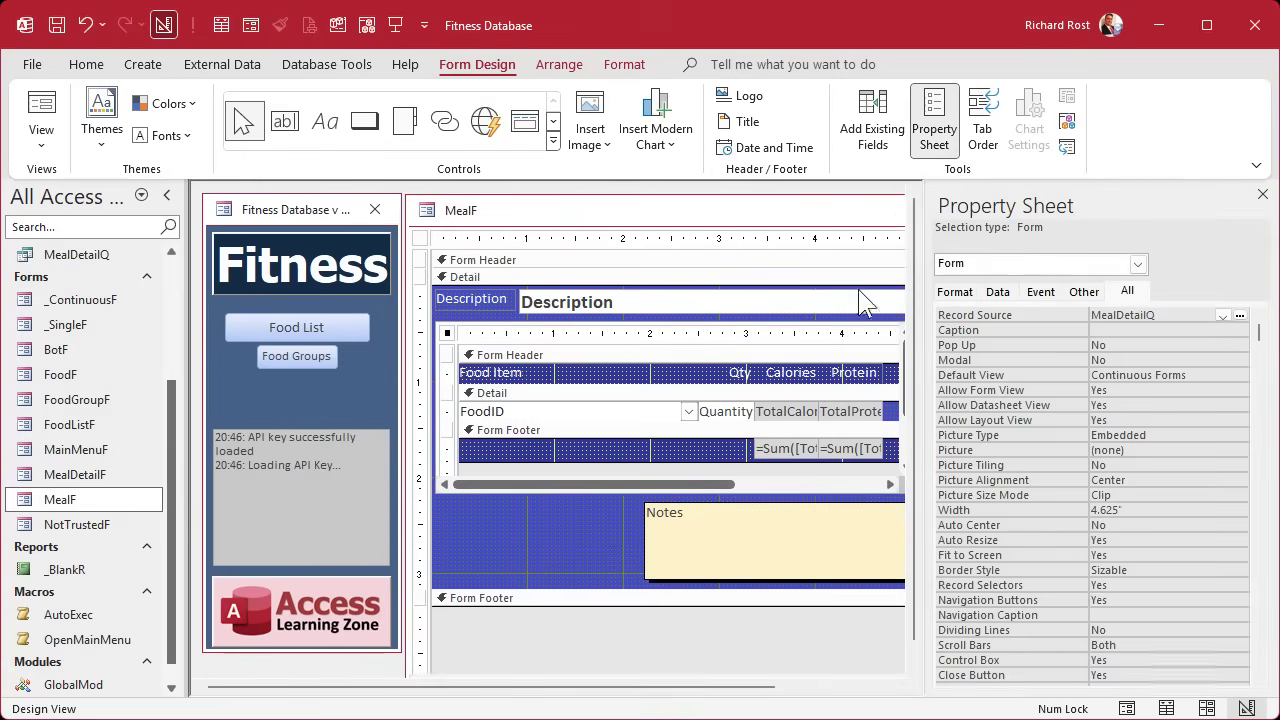
click(962, 292)
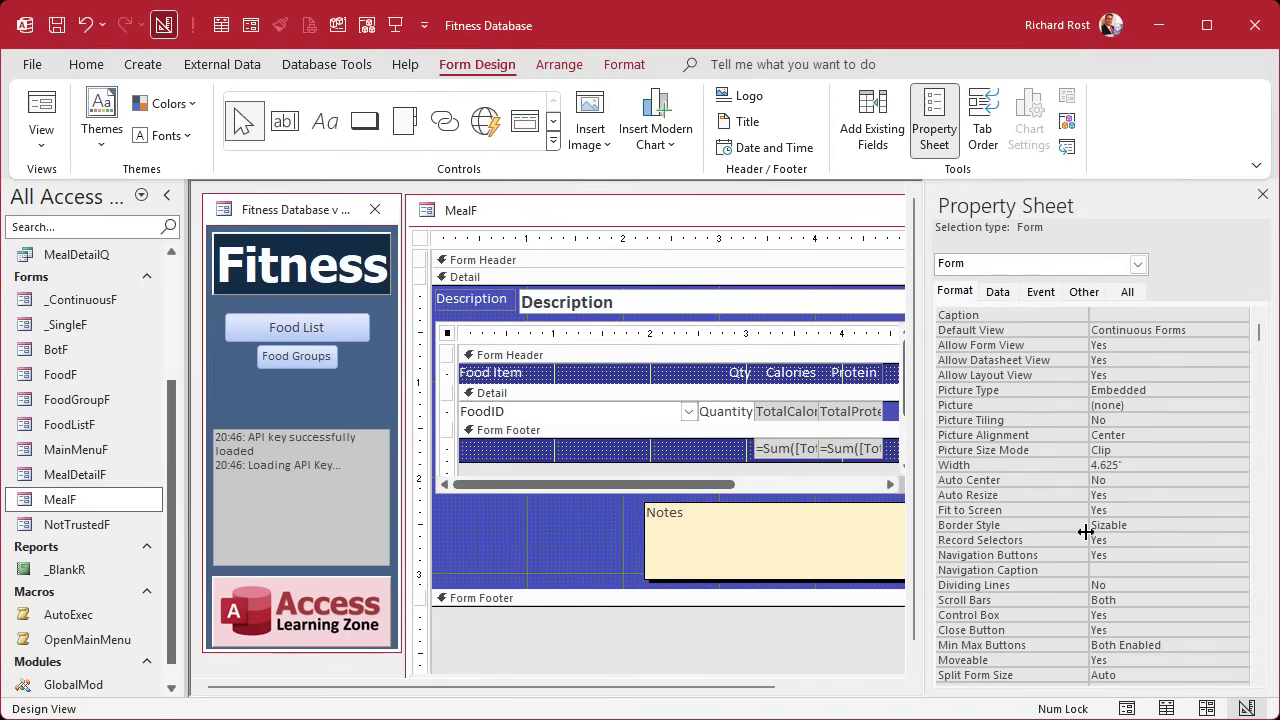
double_click(1133, 554)
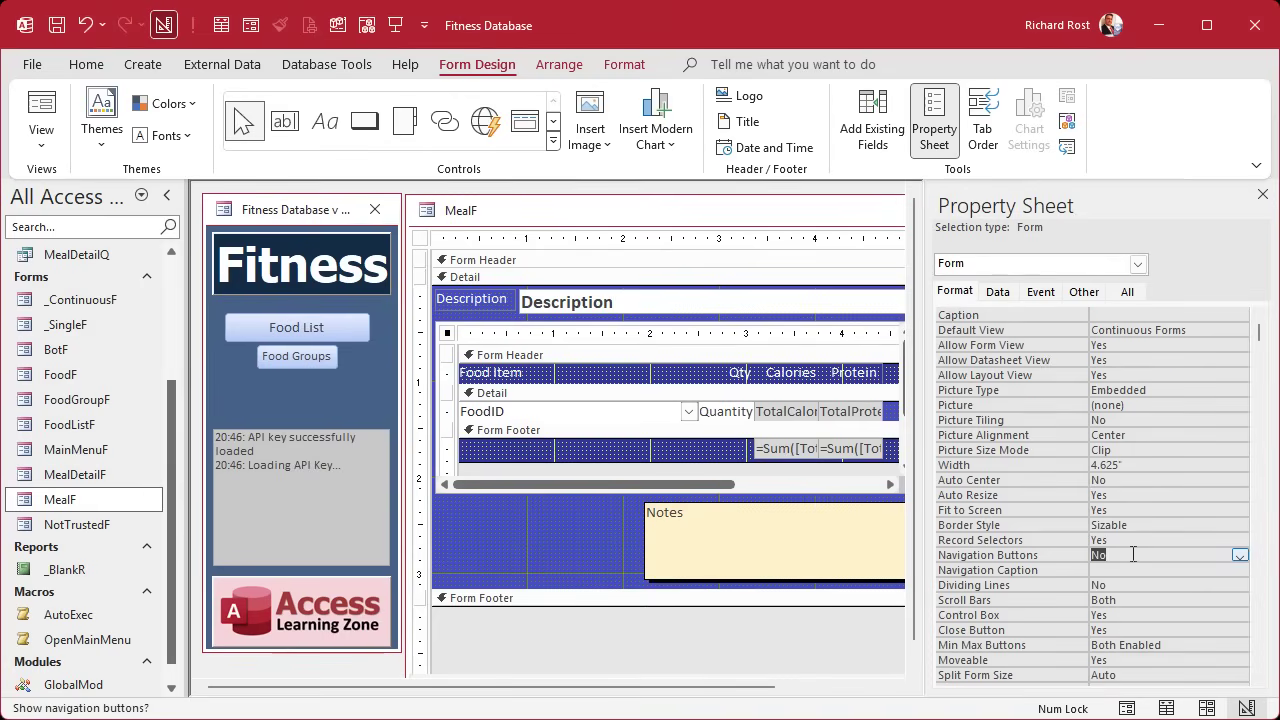
click(1262, 194)
Reopen MealF and step through the Rice, 1 cup and Mixed Vegetables, 1 can items.
click(1014, 206)
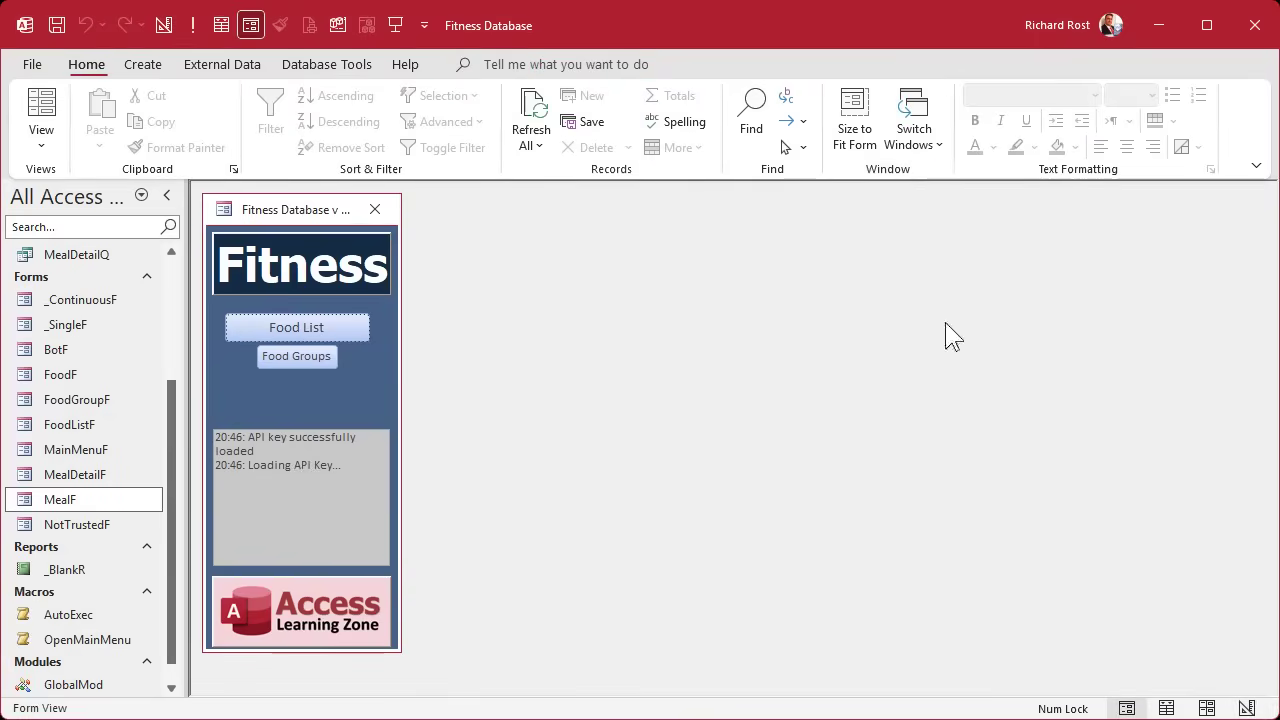
double_click(69, 503)
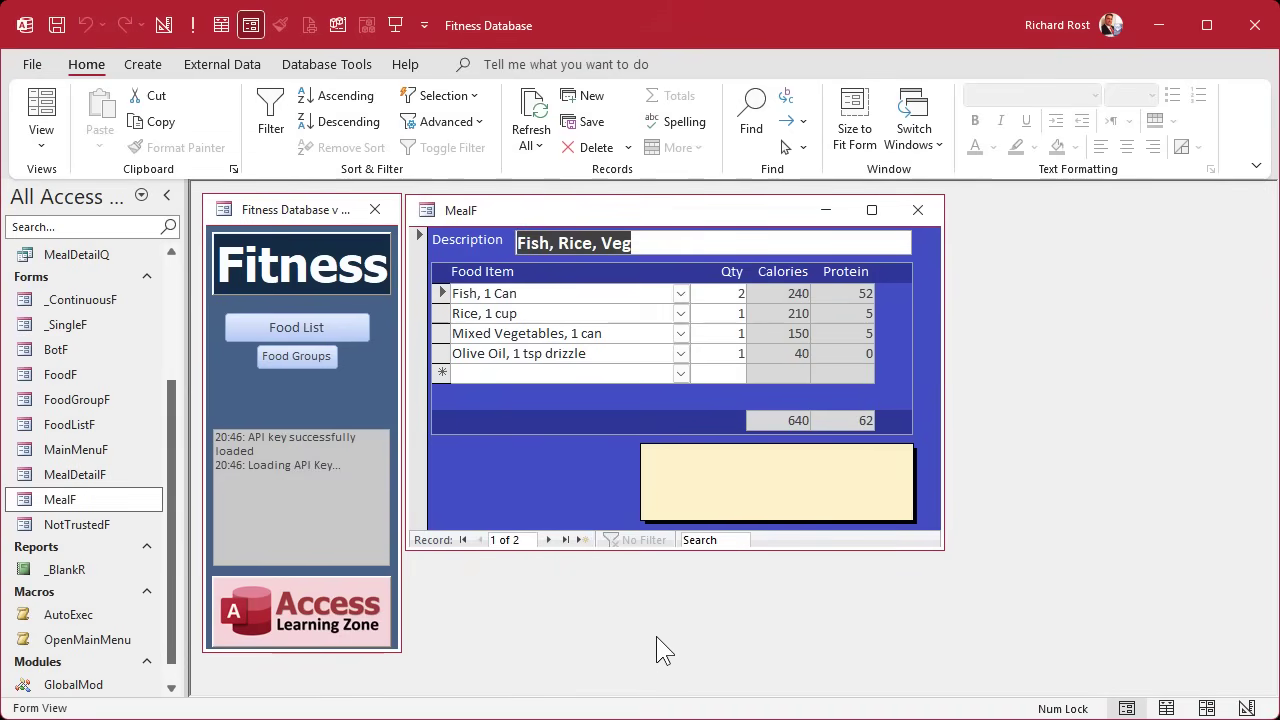
click(413, 460)
click(452, 316)
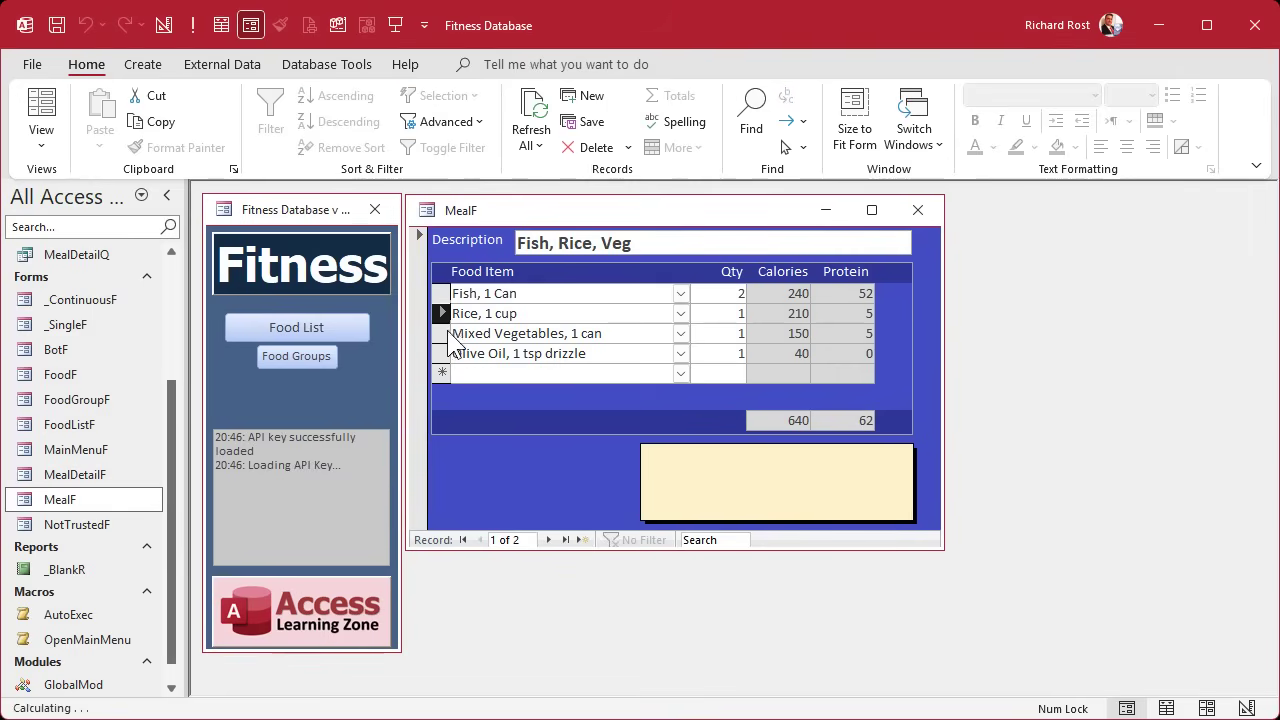
click(449, 334)
In Design View, paste a copy of the subform's heading labels into its Form Footer.
right_click(700, 214)
click(770, 378)
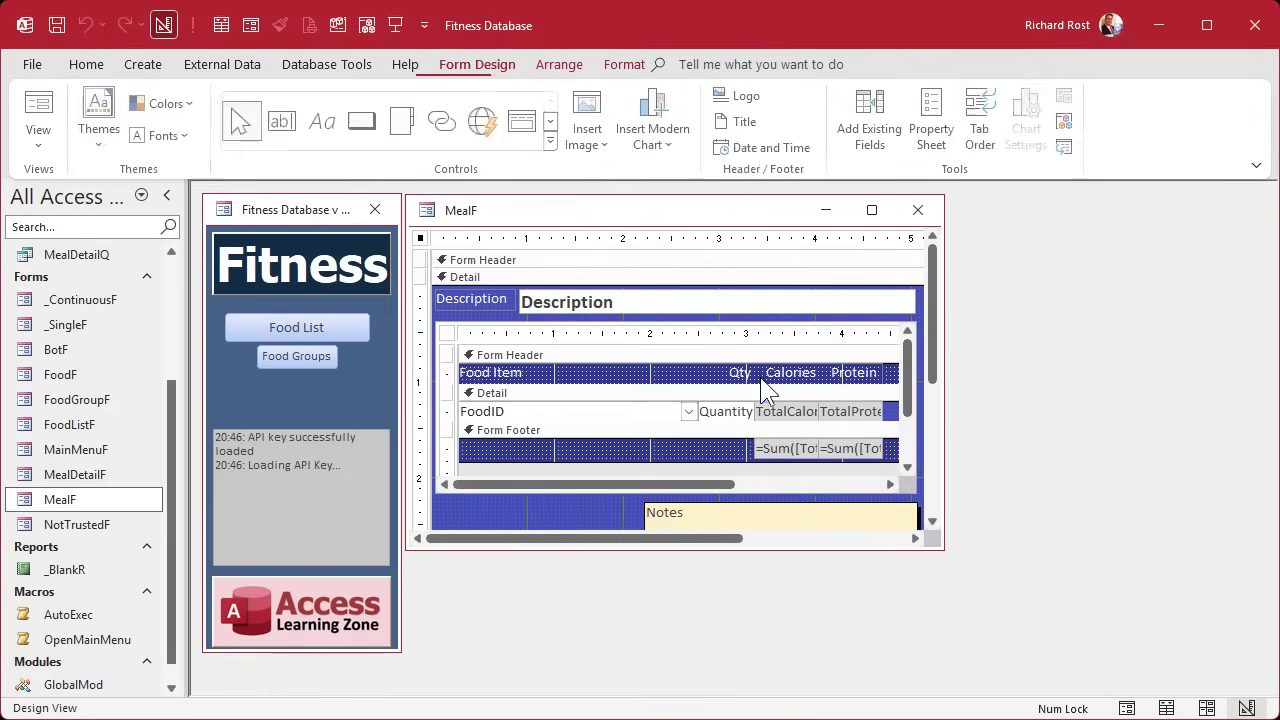
click(513, 378)
click(514, 374)
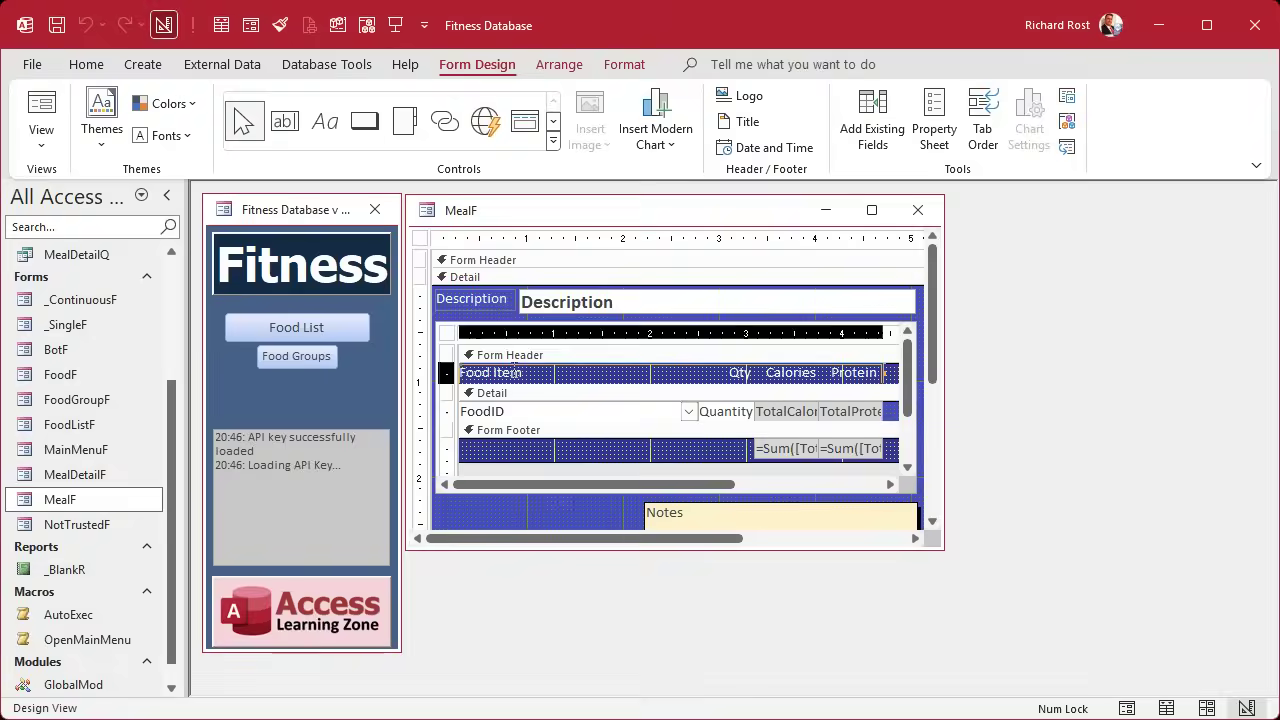
click(548, 456)
key(ctrl+v)
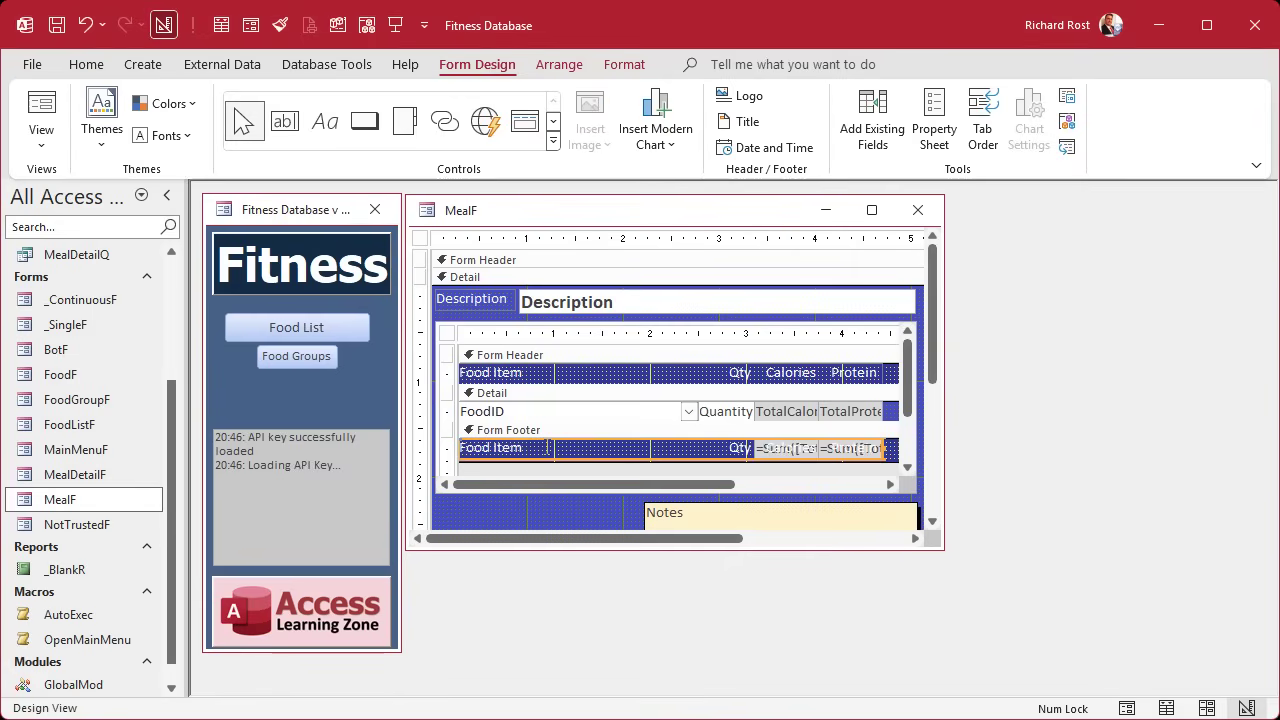
Rename the footer label to Totals, size it beside the =Sum boxes, and close the design.
click(547, 447)
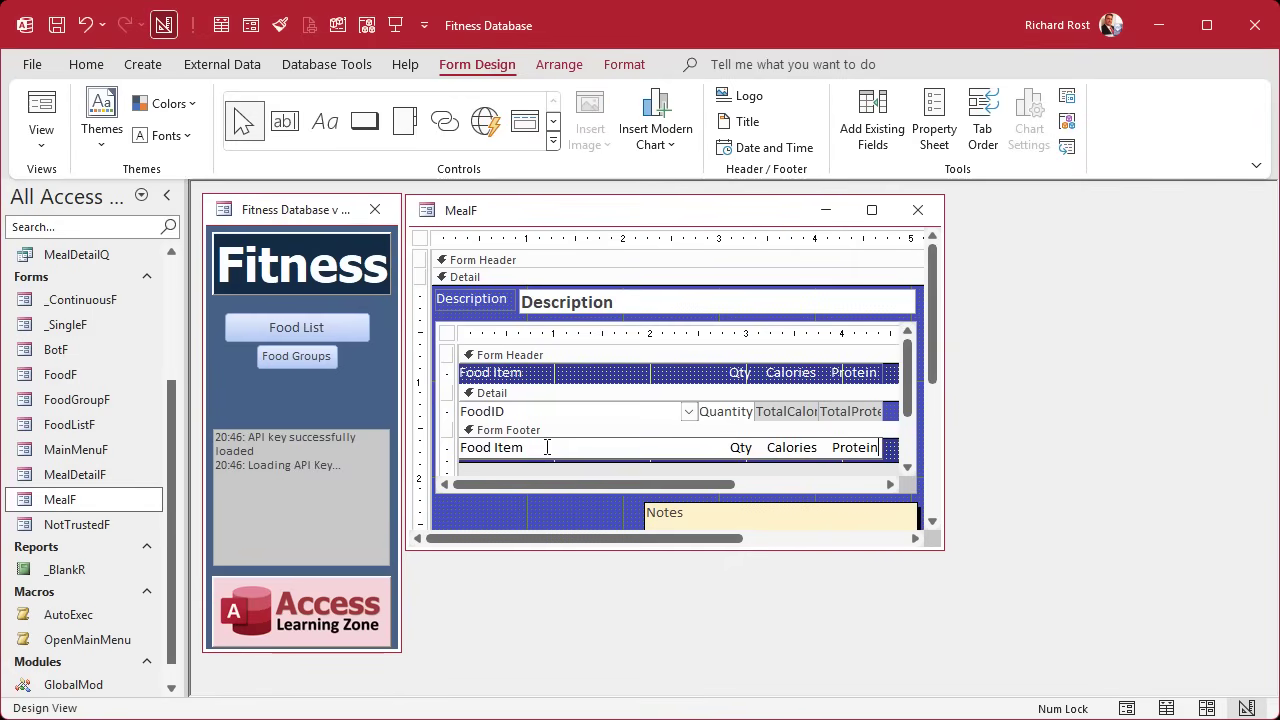
key(ctrl+a)
text(Totals)
key(Return)
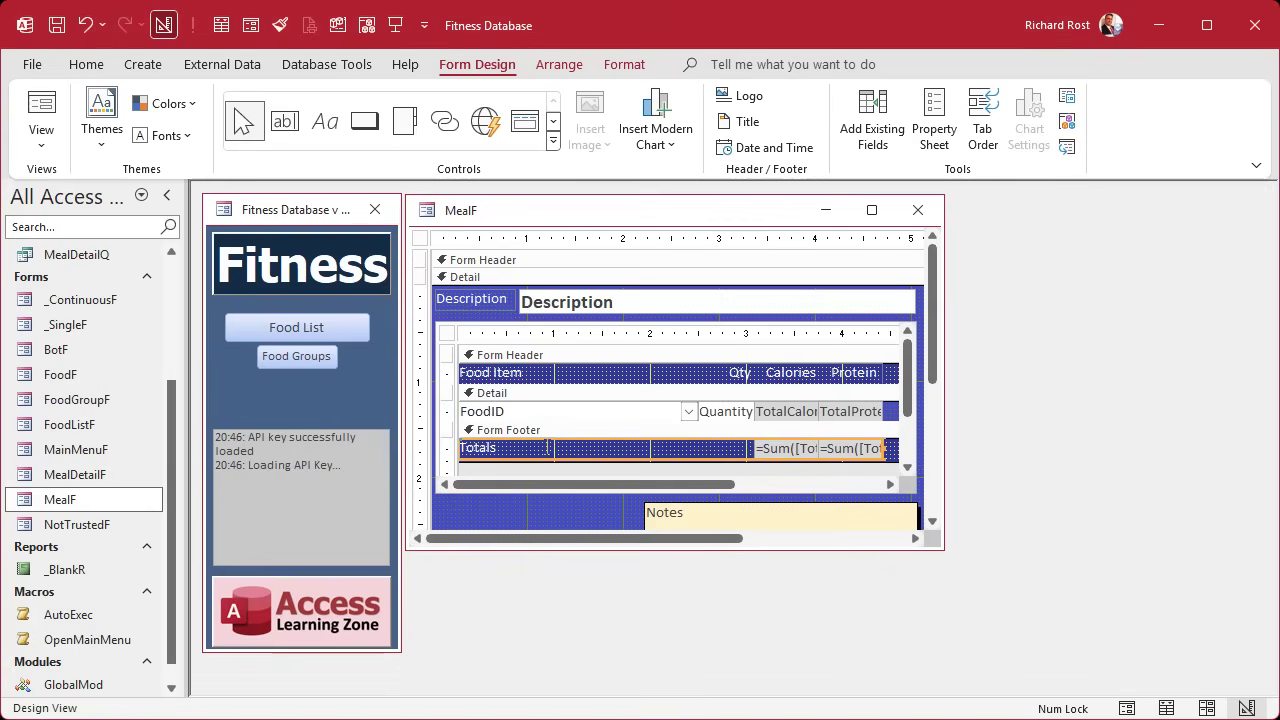
drag(886, 451, 751, 448)
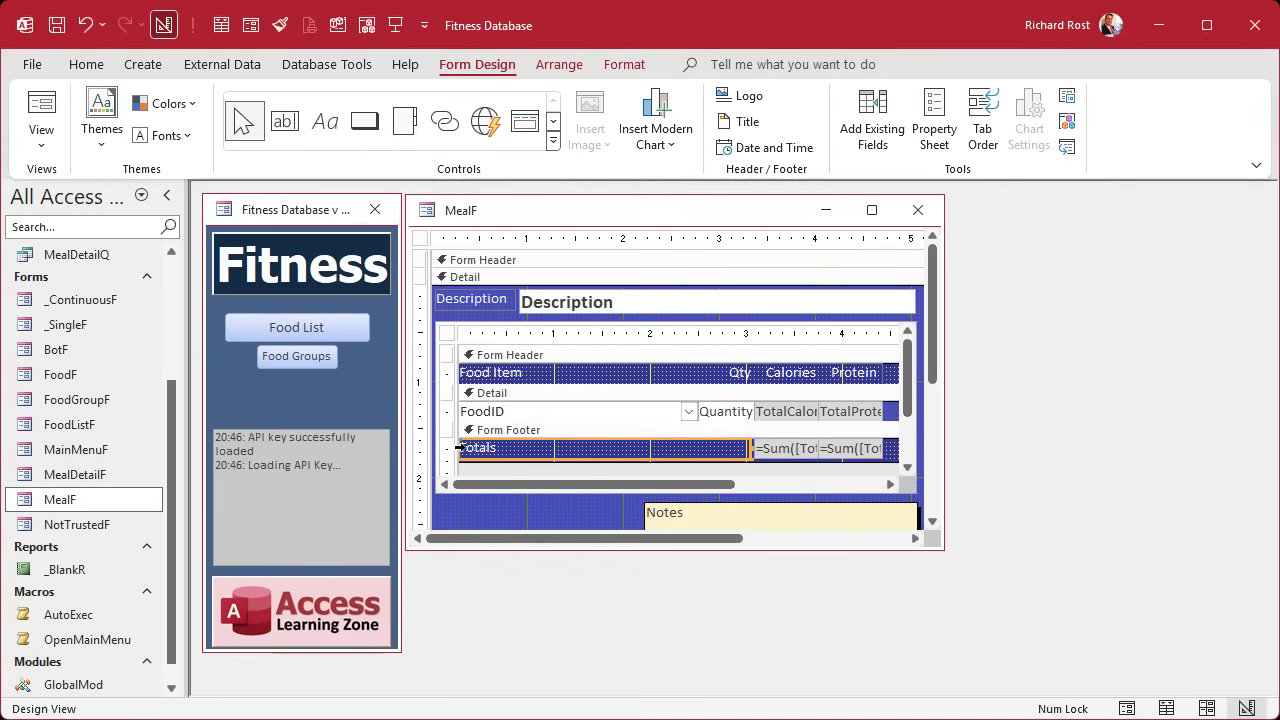
drag(456, 448, 655, 448)
click(684, 448)
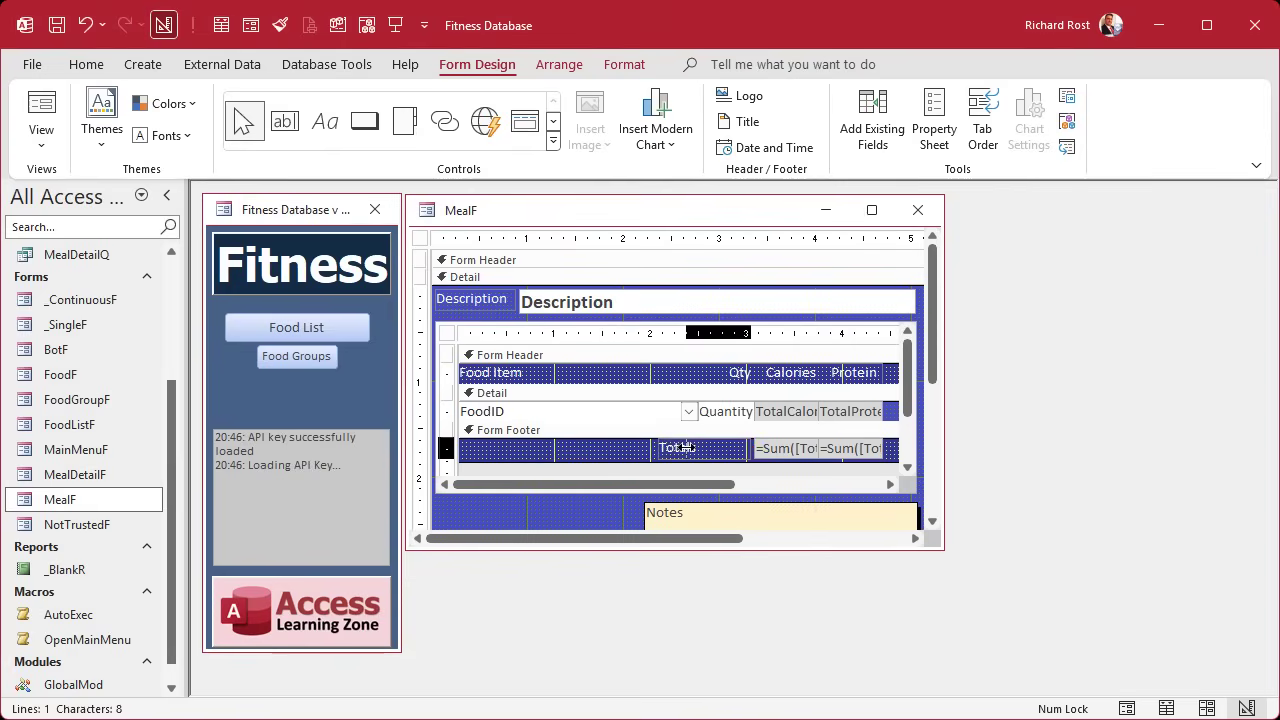
click(688, 448)
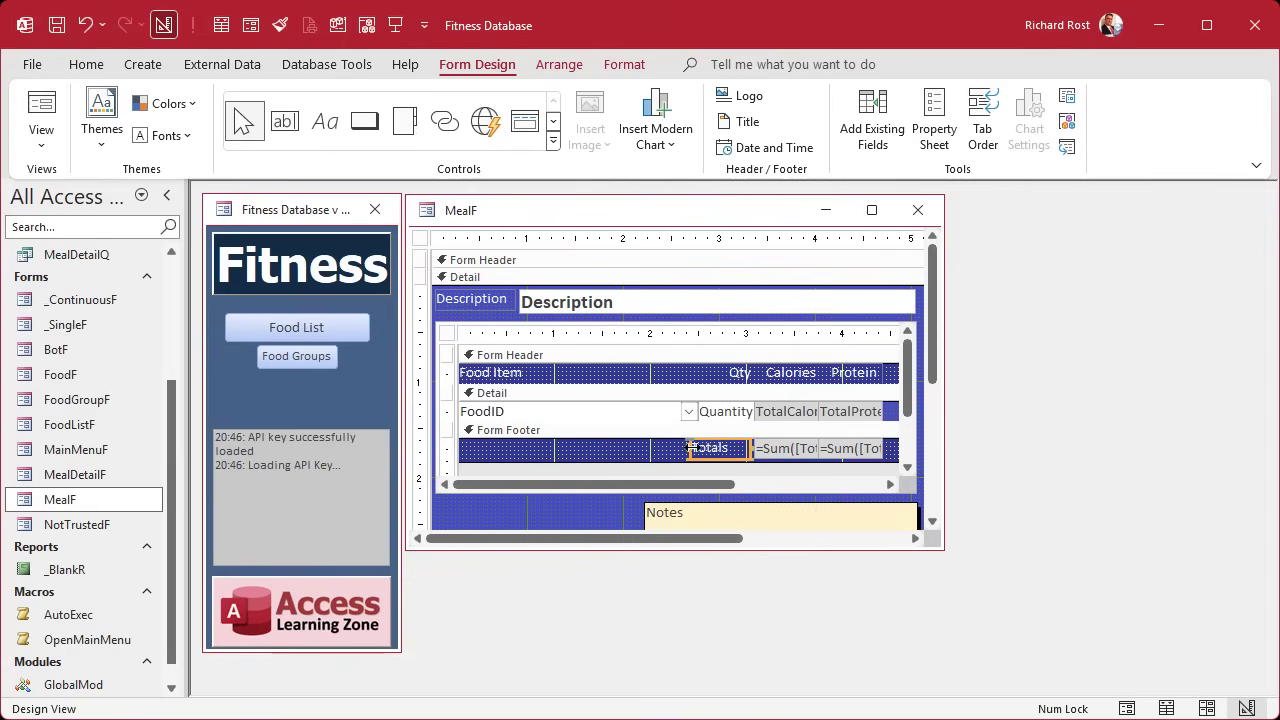
drag(693, 448, 707, 449)
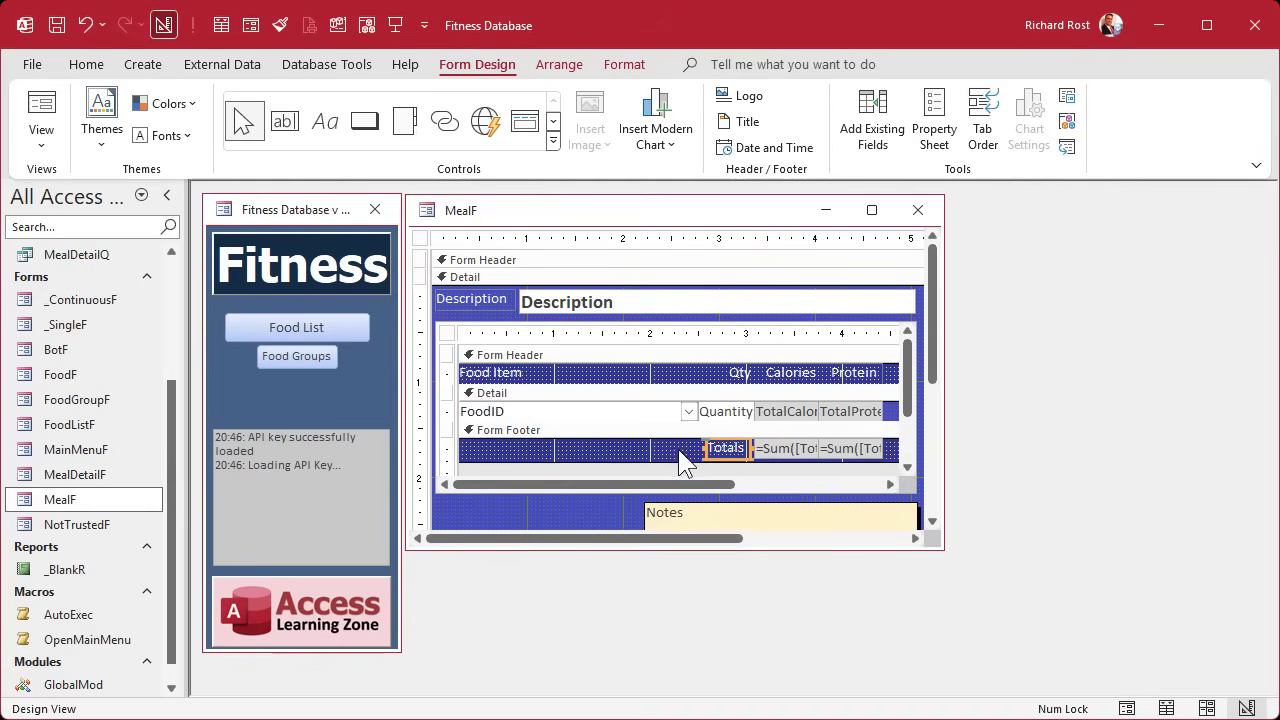
click(918, 210)
Reopen MealF showing Totals beside 640 calories and 62 protein, closing the stray Food List.
double_click(97, 498)
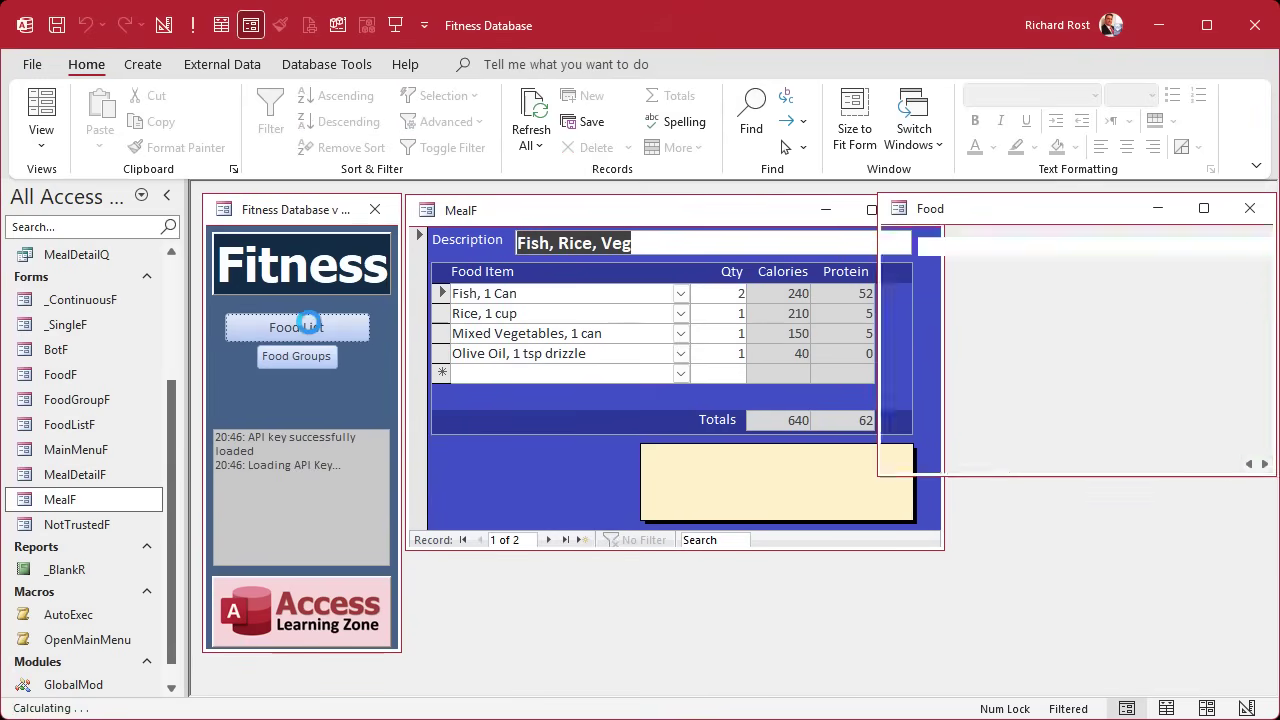
click(310, 326)
click(843, 208)
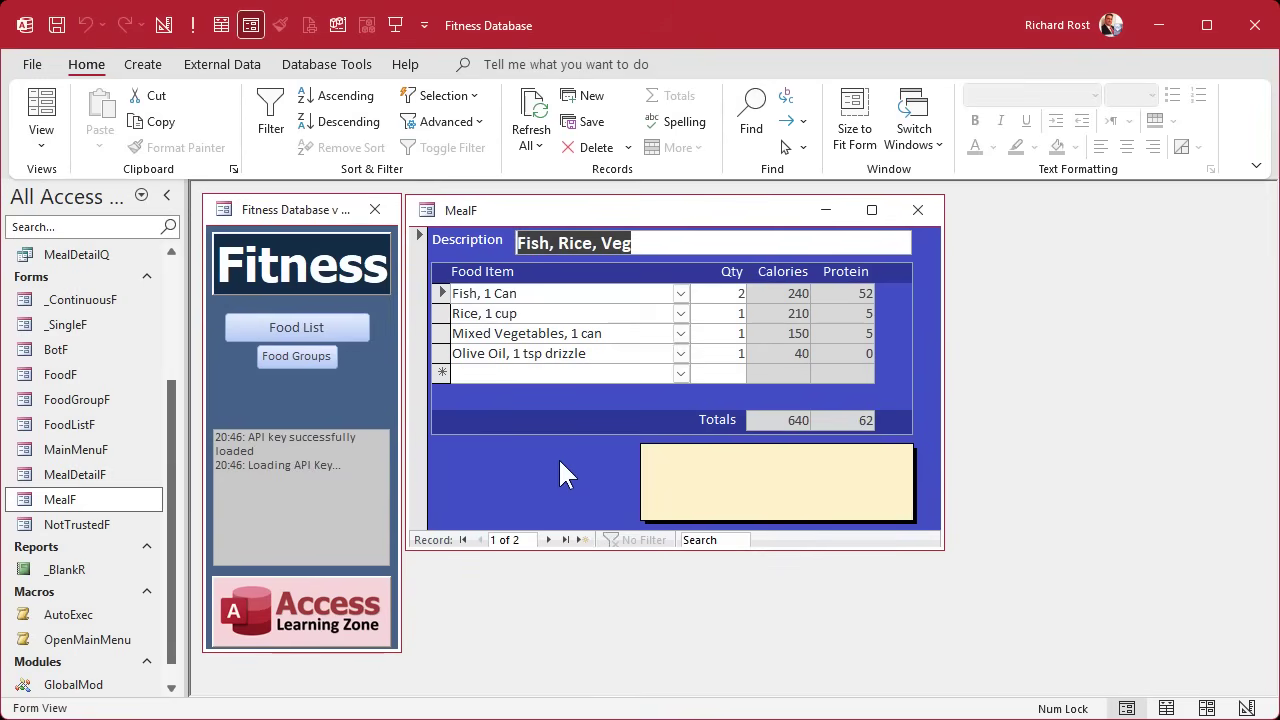